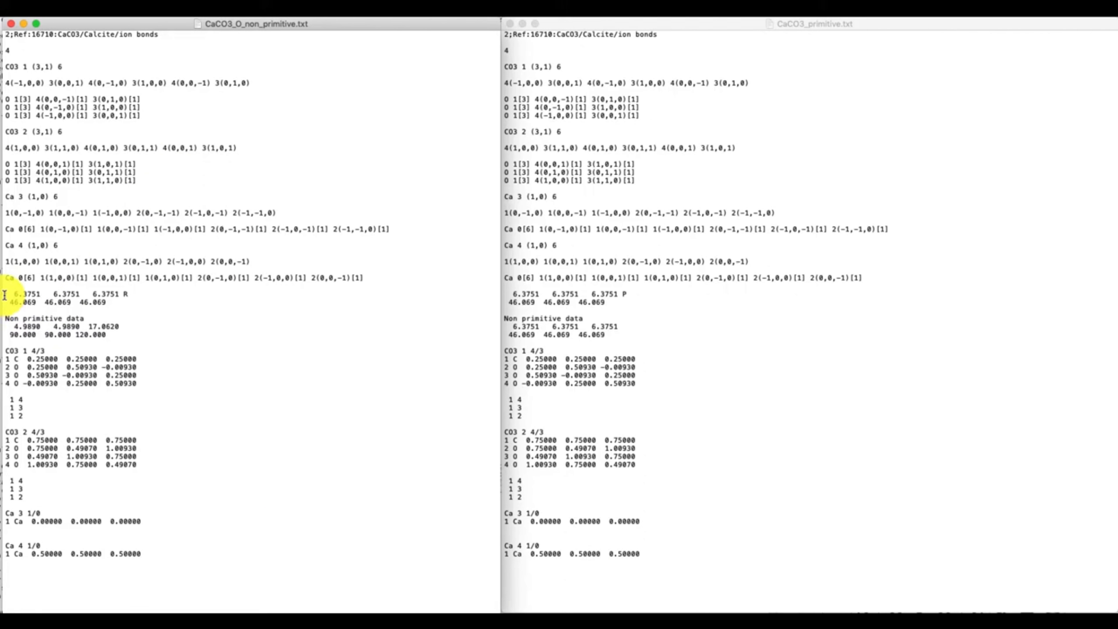
# Step: Examine the unit cell parameters, the lattice letter and the non primitive data in CaCO3_O_non_primitive.txt
pyautogui.moveTo(5, 294); pyautogui.dragTo(131, 332)
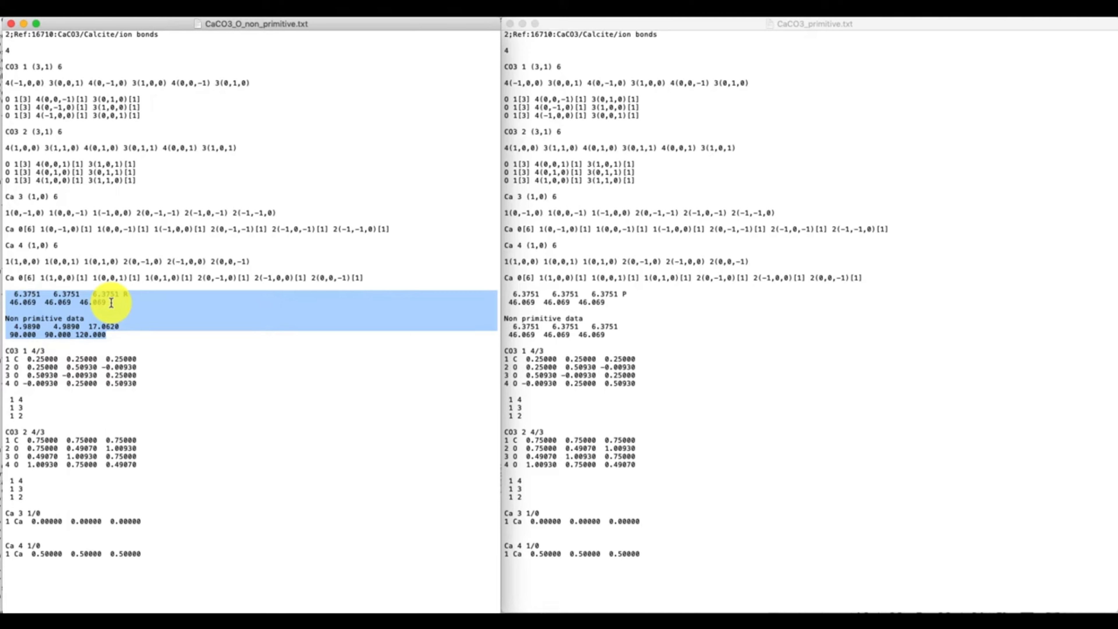
pyautogui.click(71, 326)
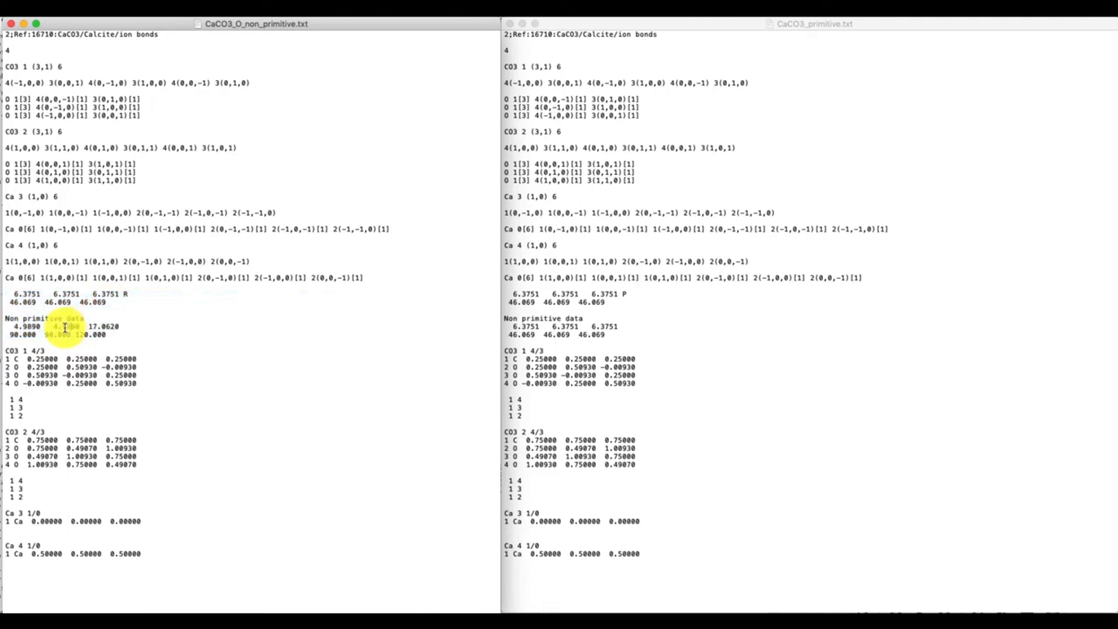
pyautogui.moveTo(7, 328); pyautogui.dragTo(126, 334)
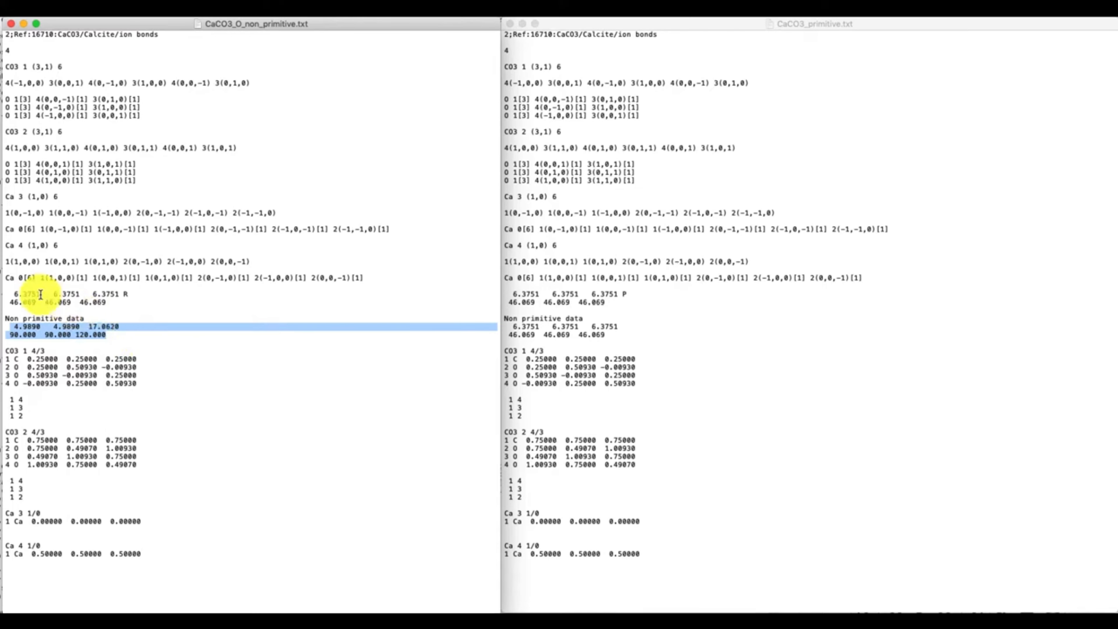
pyautogui.click(21, 325)
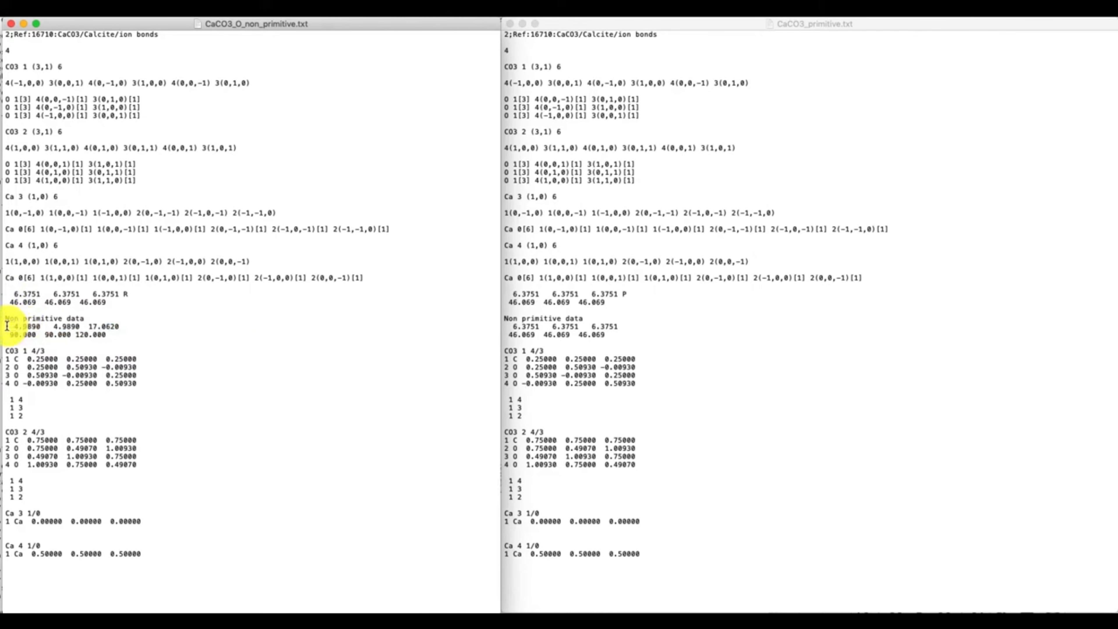
pyautogui.moveTo(7, 325); pyautogui.dragTo(131, 332)
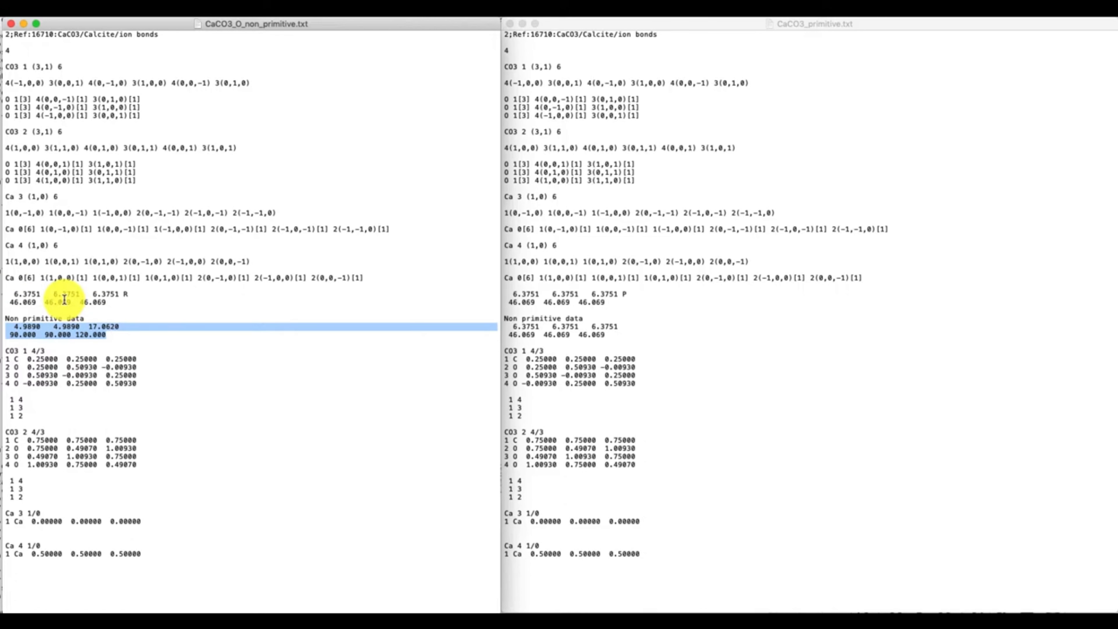
pyautogui.click(51, 297)
pyautogui.moveTo(6, 292); pyautogui.dragTo(137, 300)
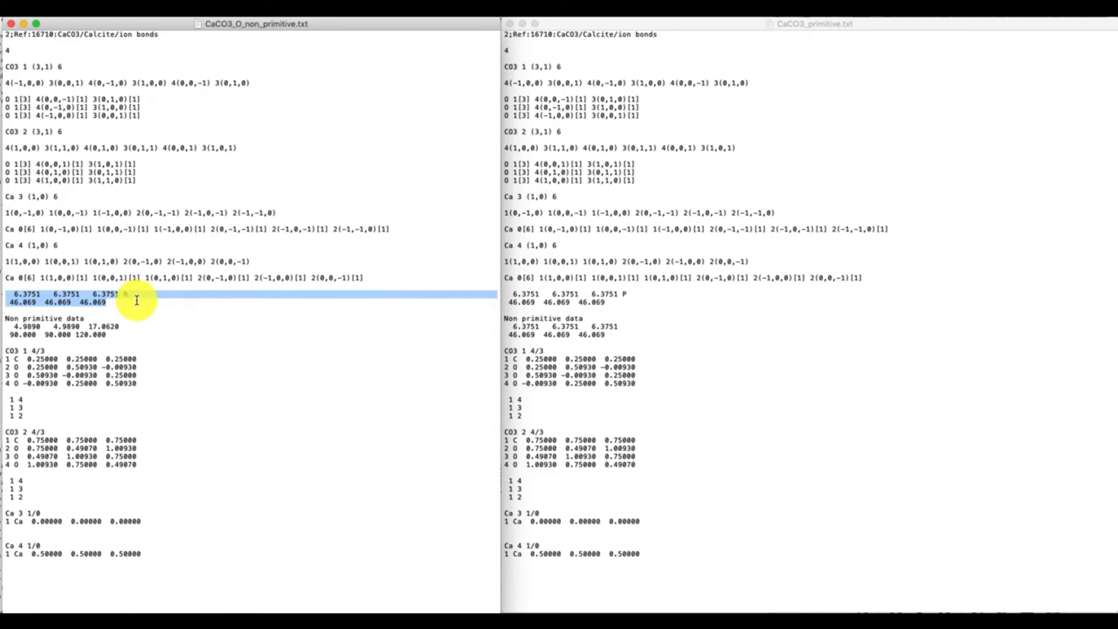
pyautogui.click(137, 299)
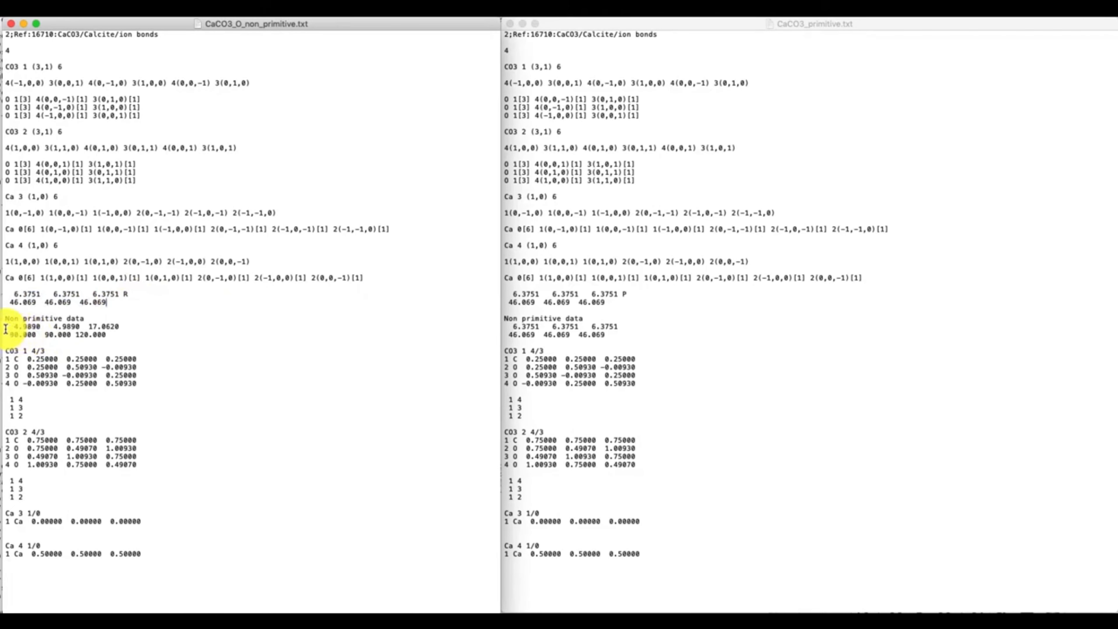
pyautogui.moveTo(7, 324); pyautogui.dragTo(123, 336)
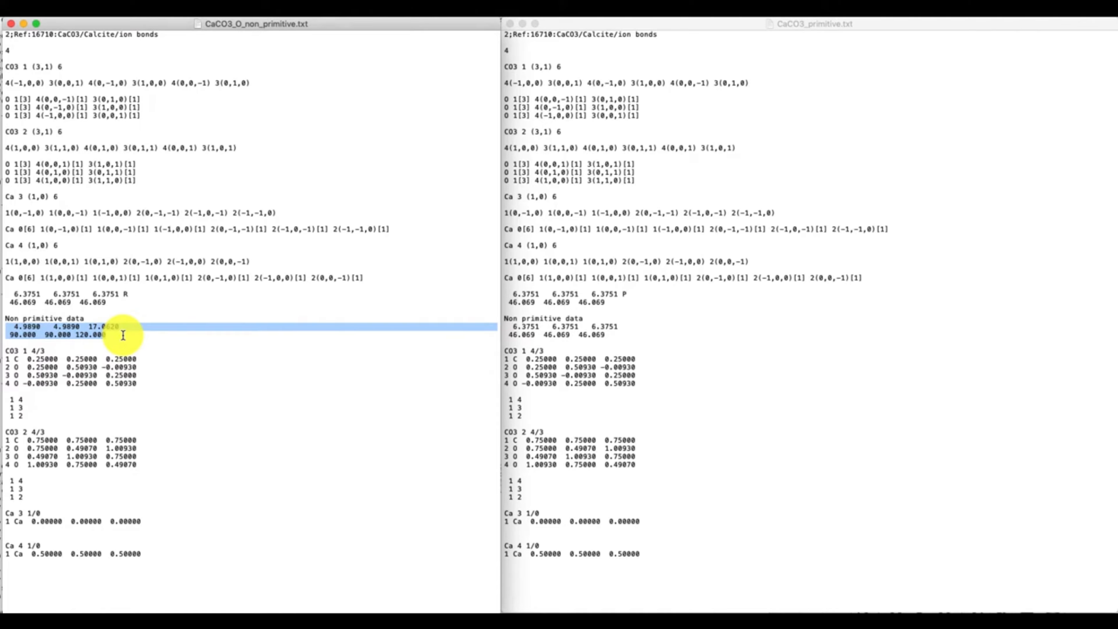
pyautogui.click(123, 335)
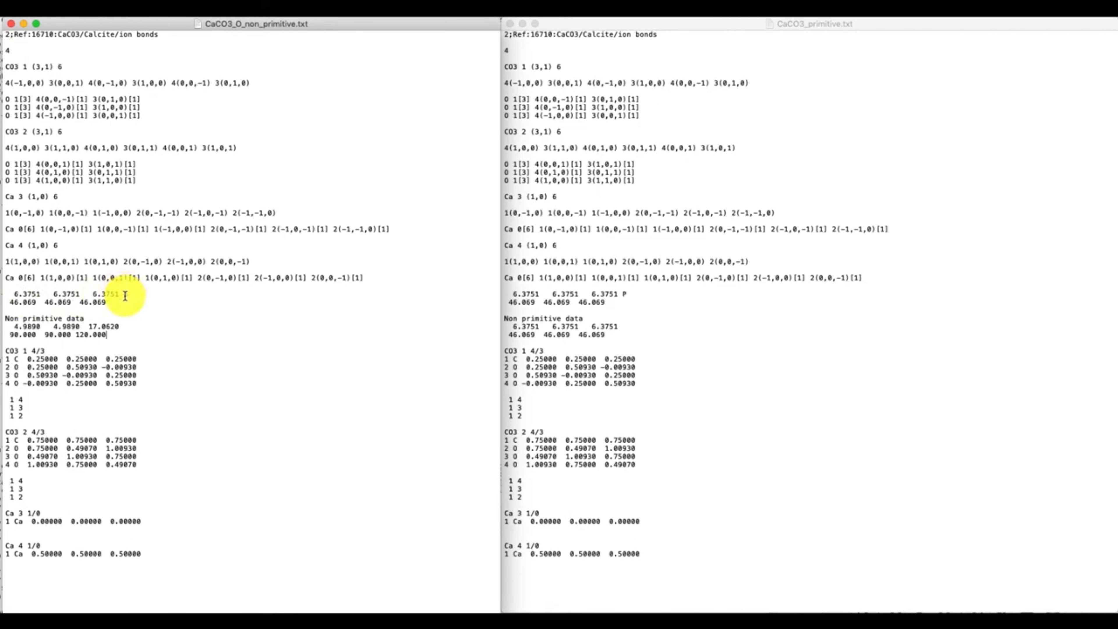
pyautogui.doubleClick(125, 294)
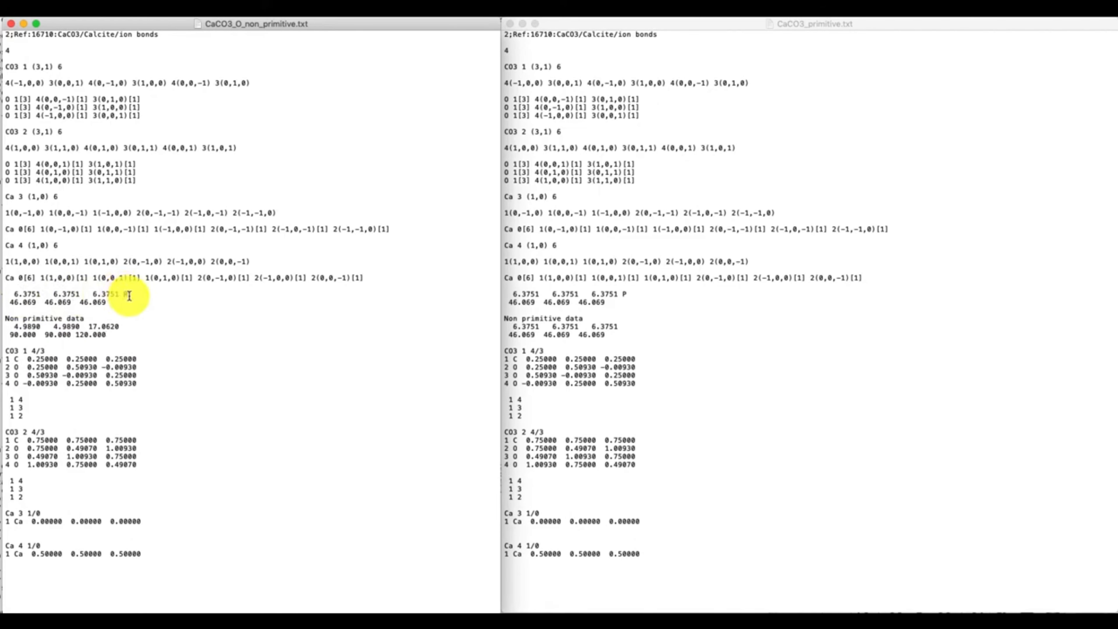
pyautogui.click(170, 315)
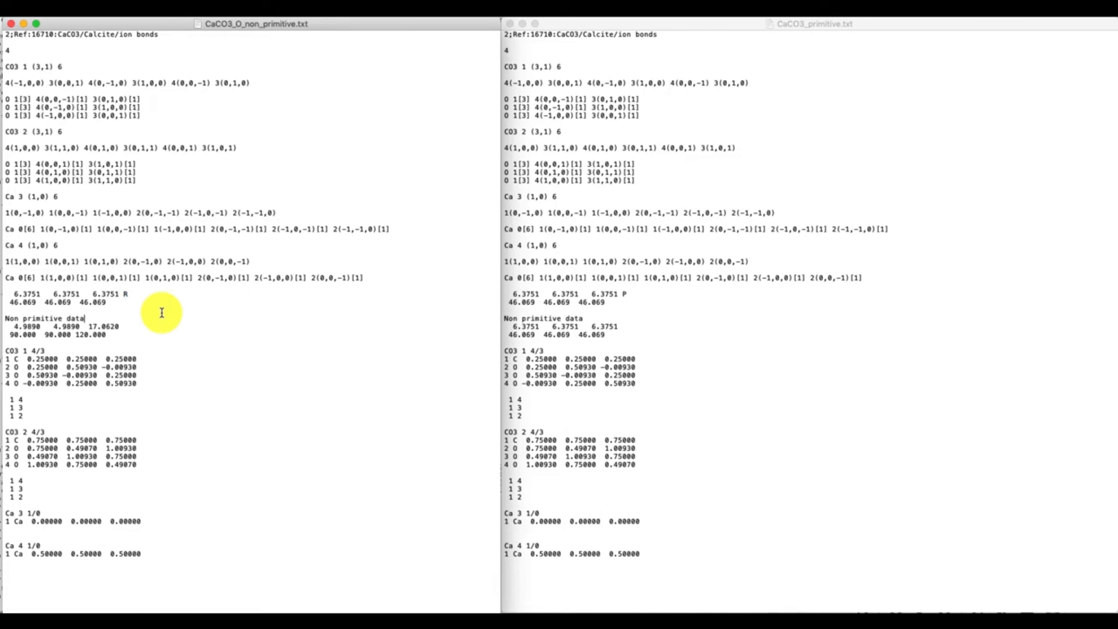
# Step: Examine the unit cell parameters, lattice letter and non primitive data in CaCO3_primitive.txt for comparison
pyautogui.click(577, 307)
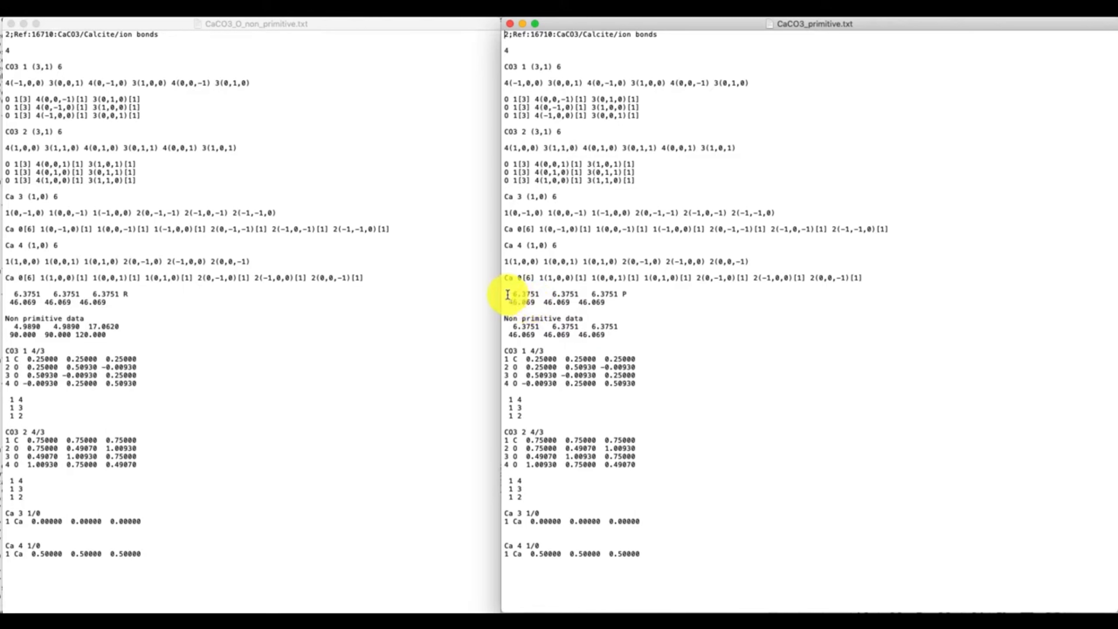
pyautogui.moveTo(507, 294); pyautogui.dragTo(612, 304)
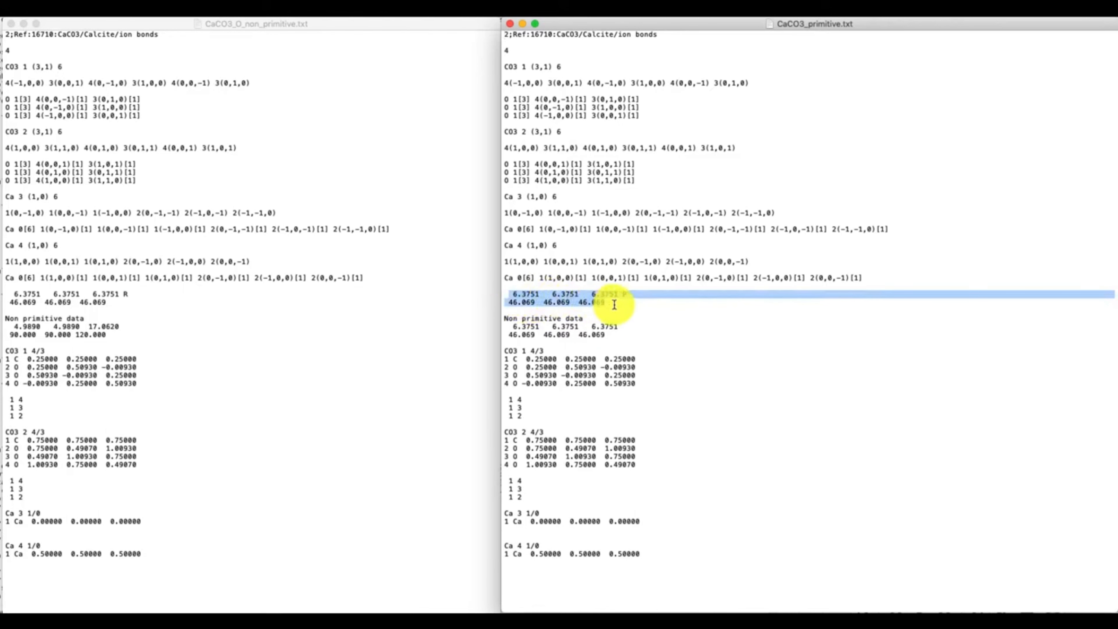
pyautogui.click(507, 326)
pyautogui.moveTo(507, 326); pyautogui.dragTo(624, 333)
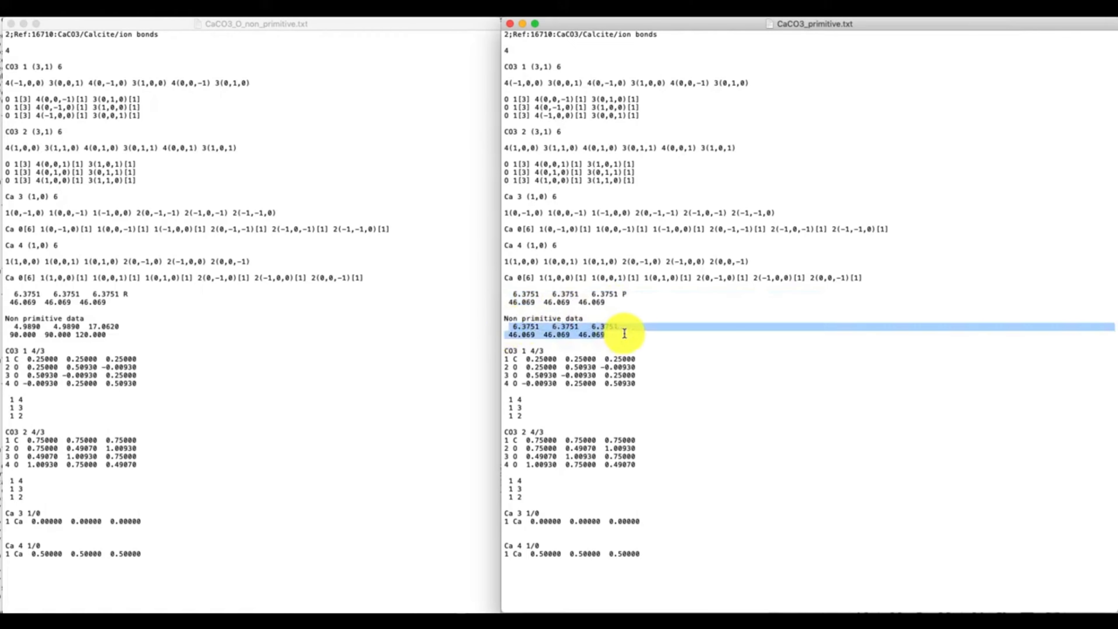
pyautogui.click(627, 294)
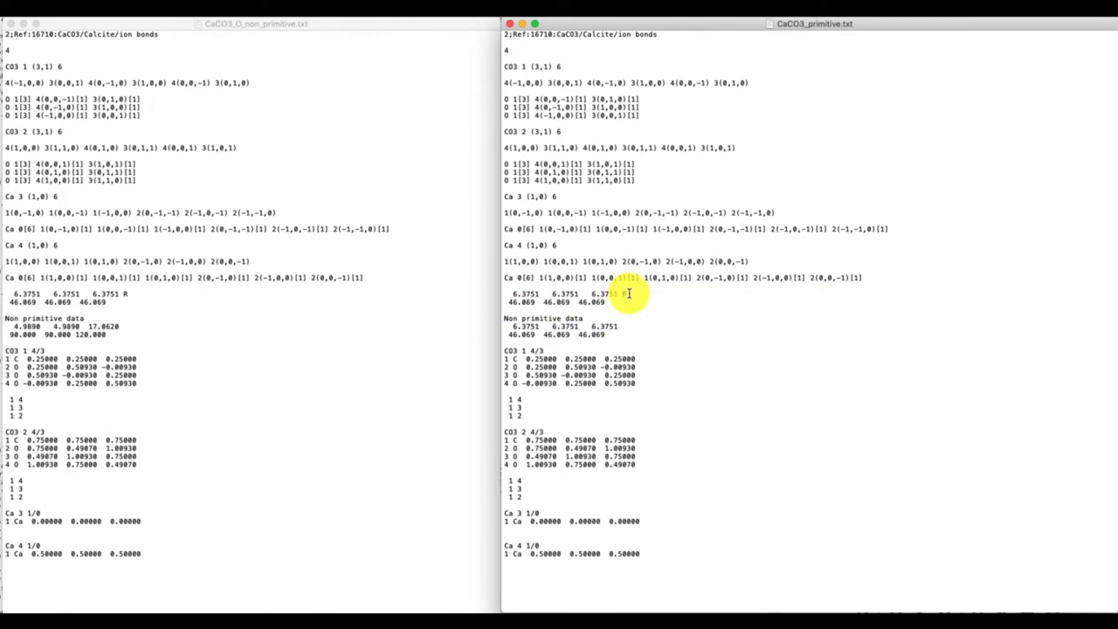
pyautogui.doubleClick(629, 294)
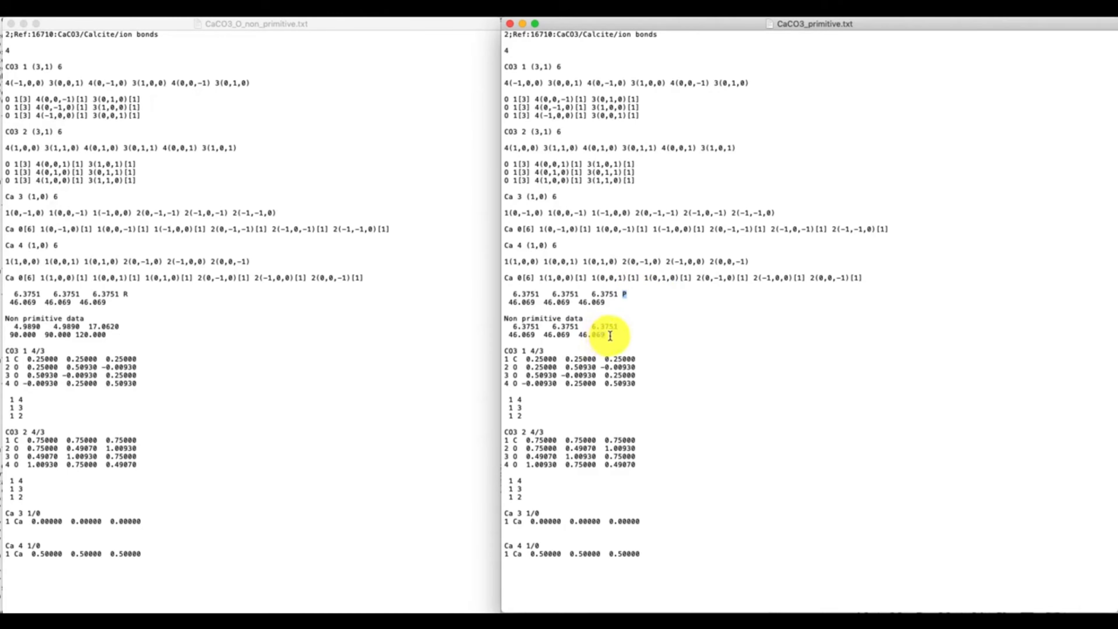
pyautogui.moveTo(606, 334); pyautogui.dragTo(506, 294)
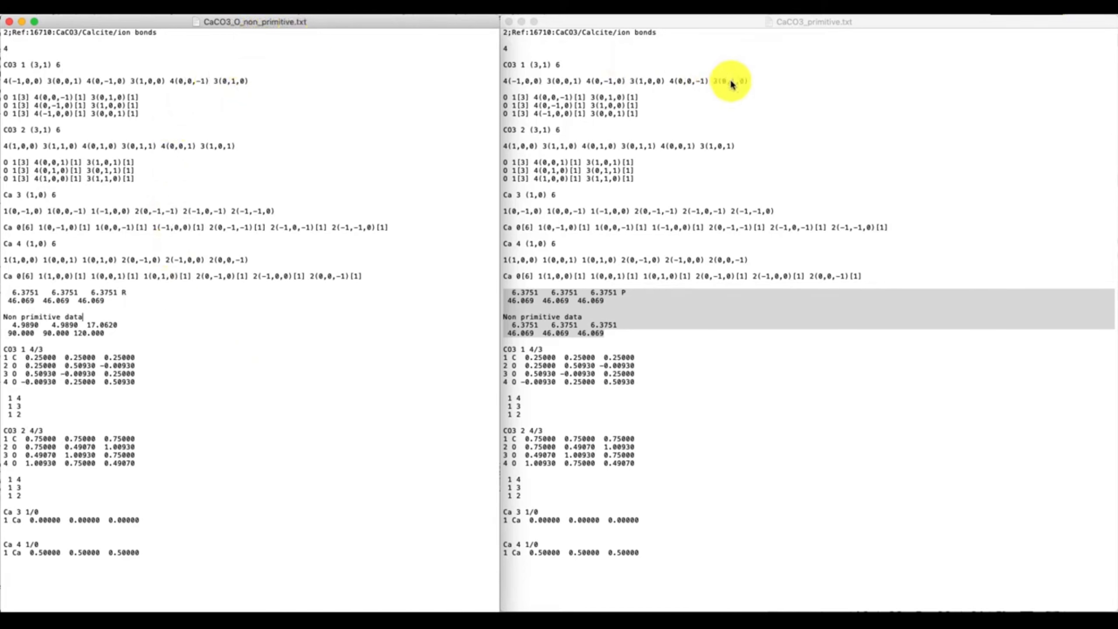
# Step: Switch to CrystalGrower and read in CaCO3_O_non_primitive.txt from the calcite_primitive folder as the structure file
pyautogui.click(754, 69)
pyautogui.click(792, 55)
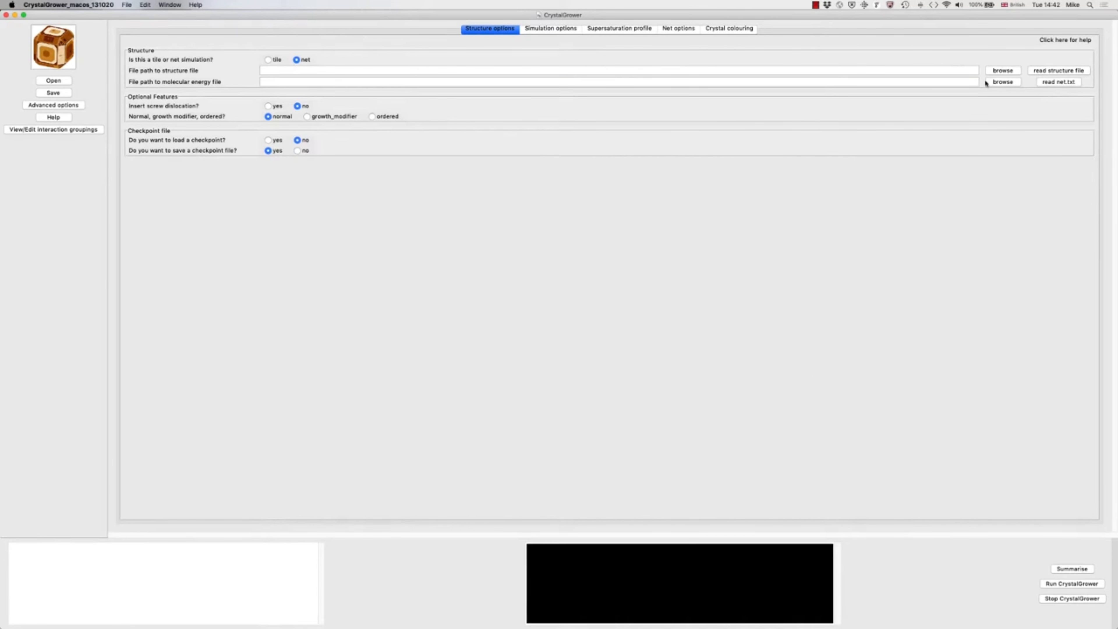
pyautogui.click(1003, 70)
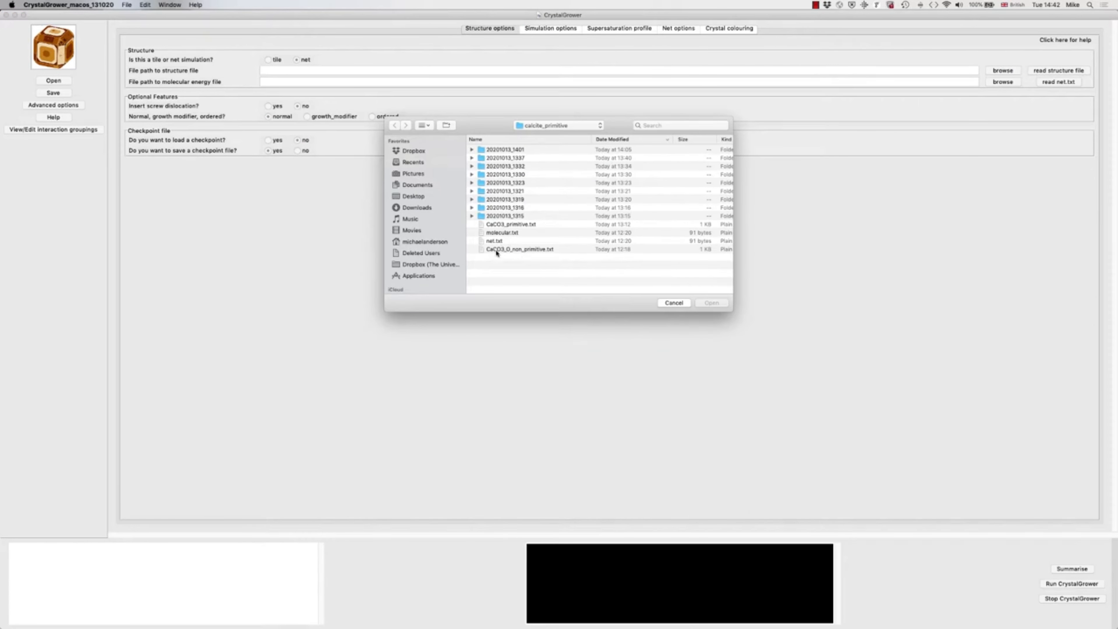
pyautogui.doubleClick(506, 249)
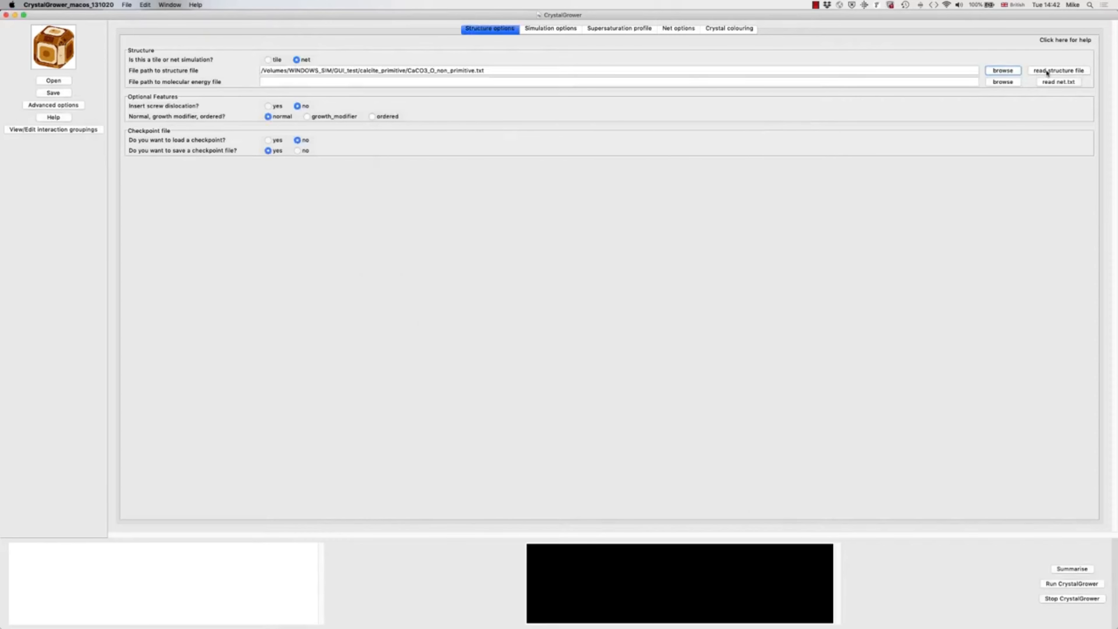
pyautogui.click(1047, 72)
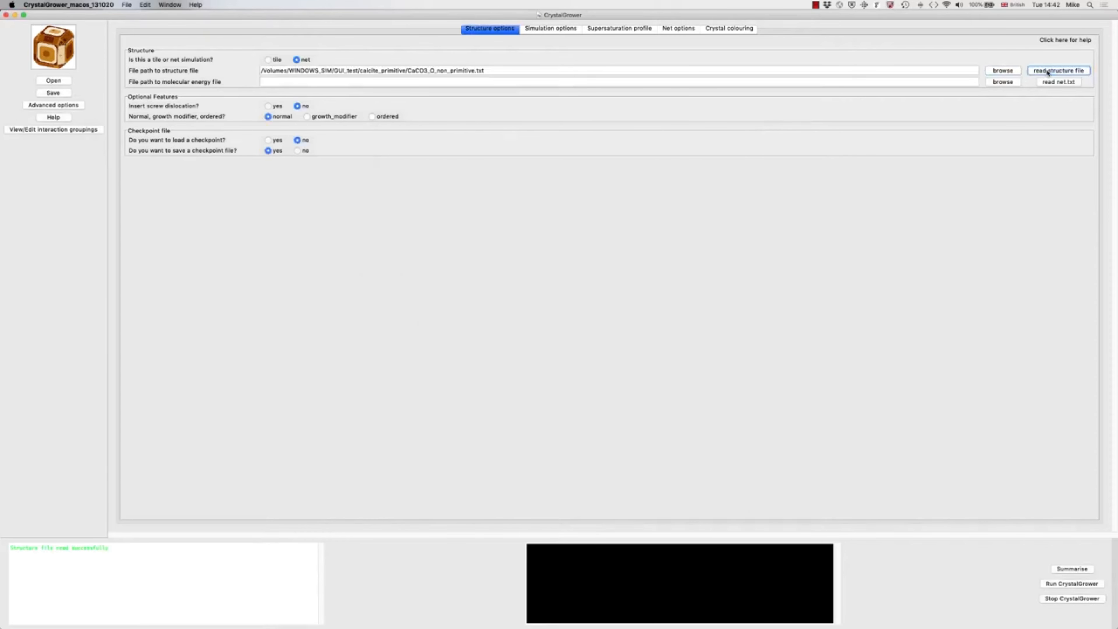
# Step: Read in net.txt from the calcite_primitive folder as the molecular energy file
pyautogui.click(1003, 82)
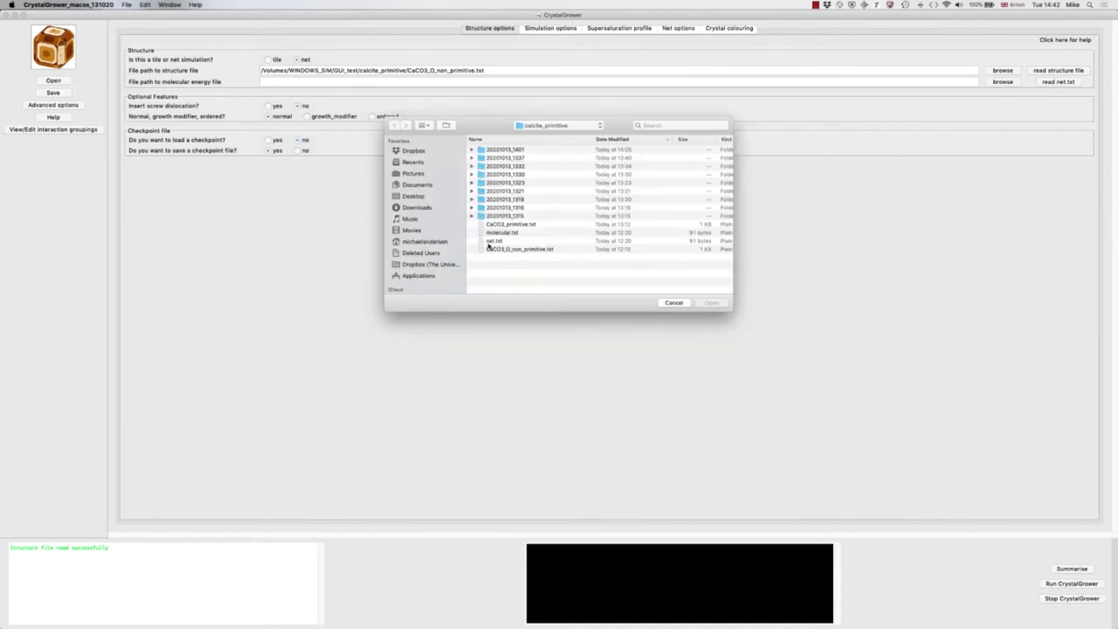
pyautogui.doubleClick(492, 242)
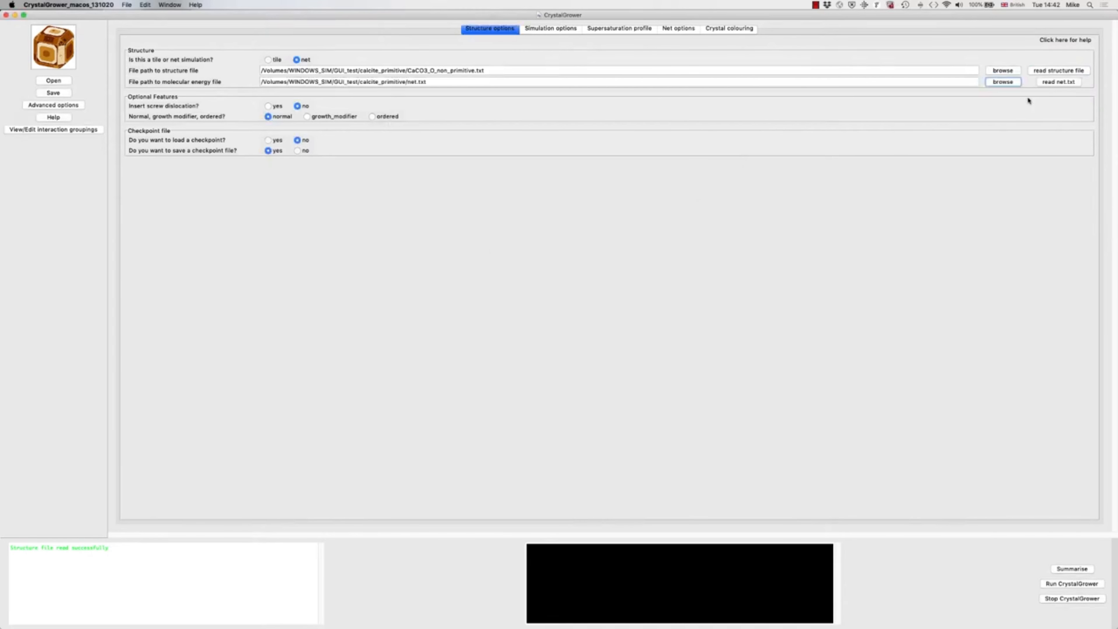
pyautogui.click(1054, 82)
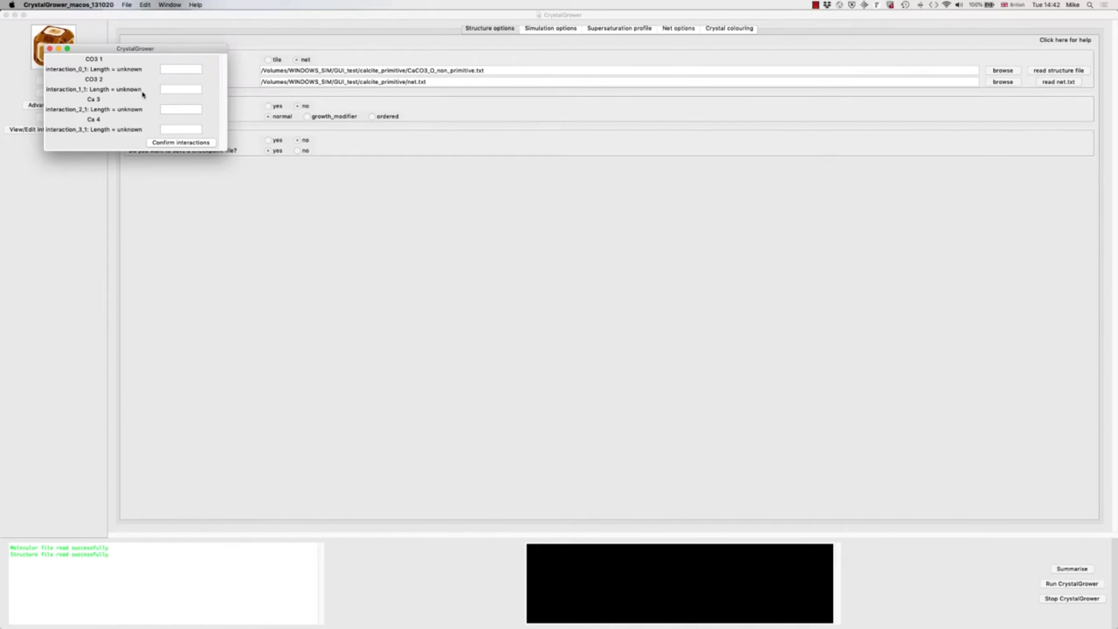
# Step: Assign interaction group A to the CO3 1, CO3 2, Ca 3 and Ca 4 interactions and confirm the groupings
pyautogui.click(174, 69)
pyautogui.write('A')
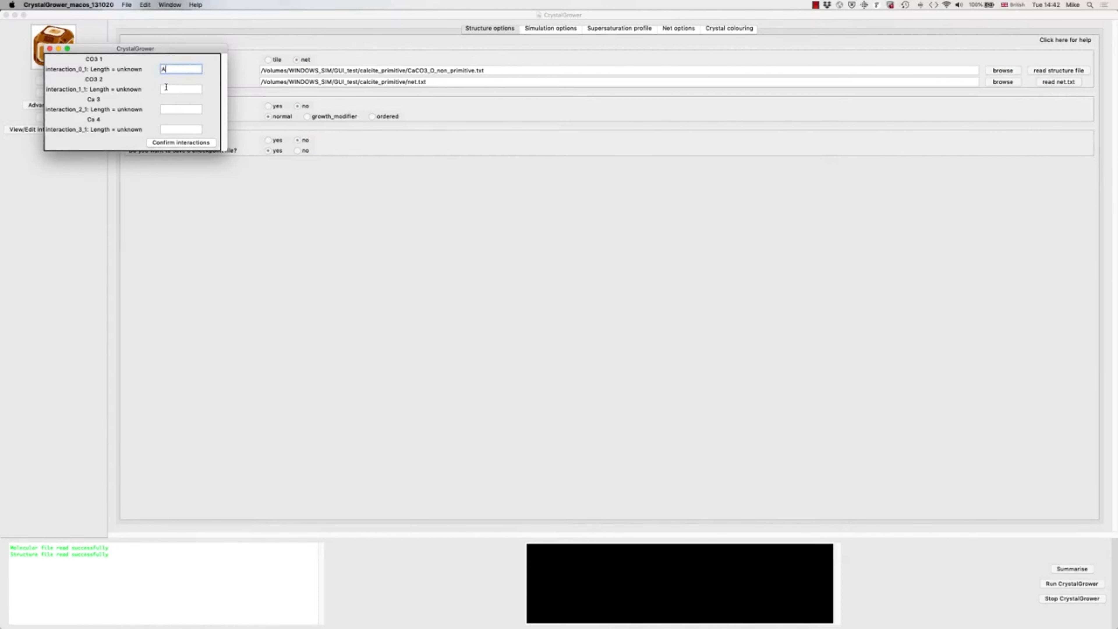
pyautogui.click(166, 91)
pyautogui.click(169, 108)
pyautogui.write('A')
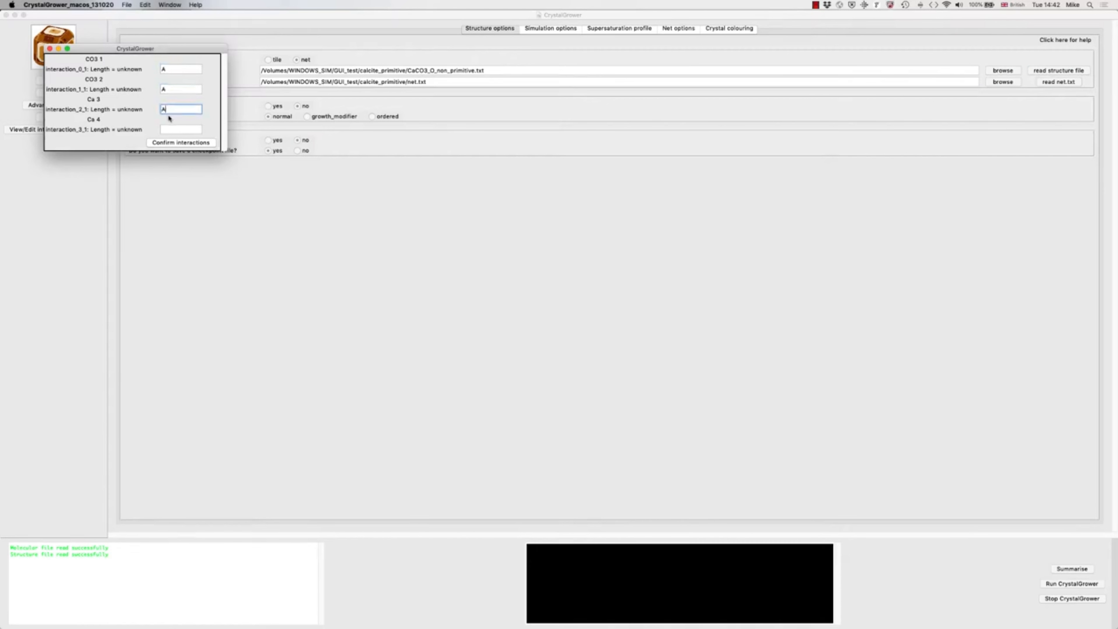
pyautogui.click(166, 129)
pyautogui.write('A')
pyautogui.click(171, 143)
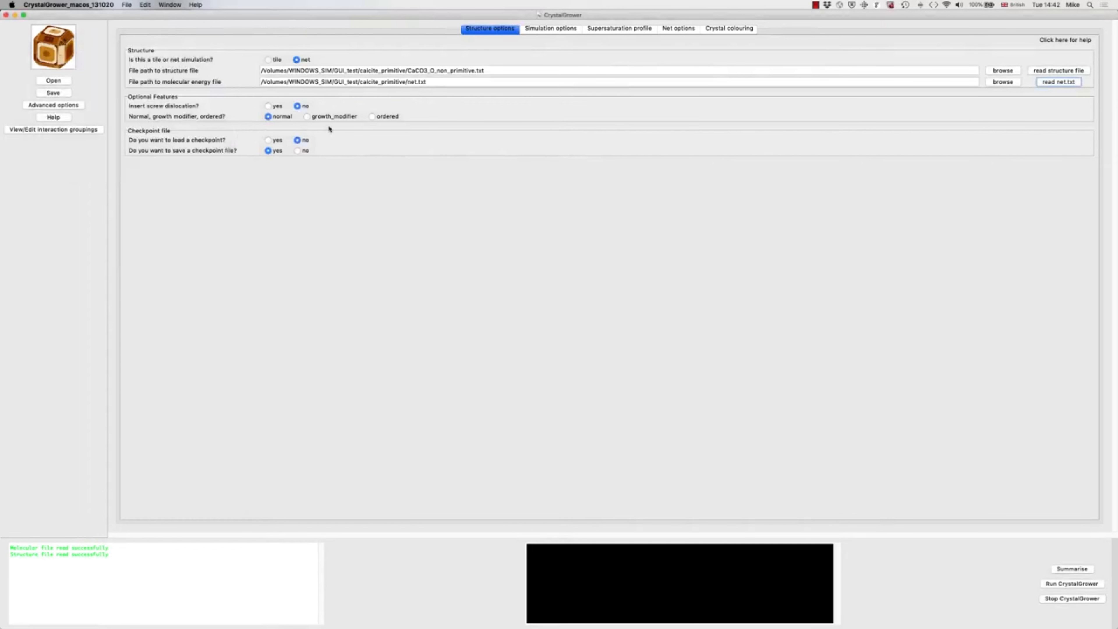
# Step: Enable insertion of a screw dislocation and turn off saving a checkpoint file
pyautogui.click(269, 106)
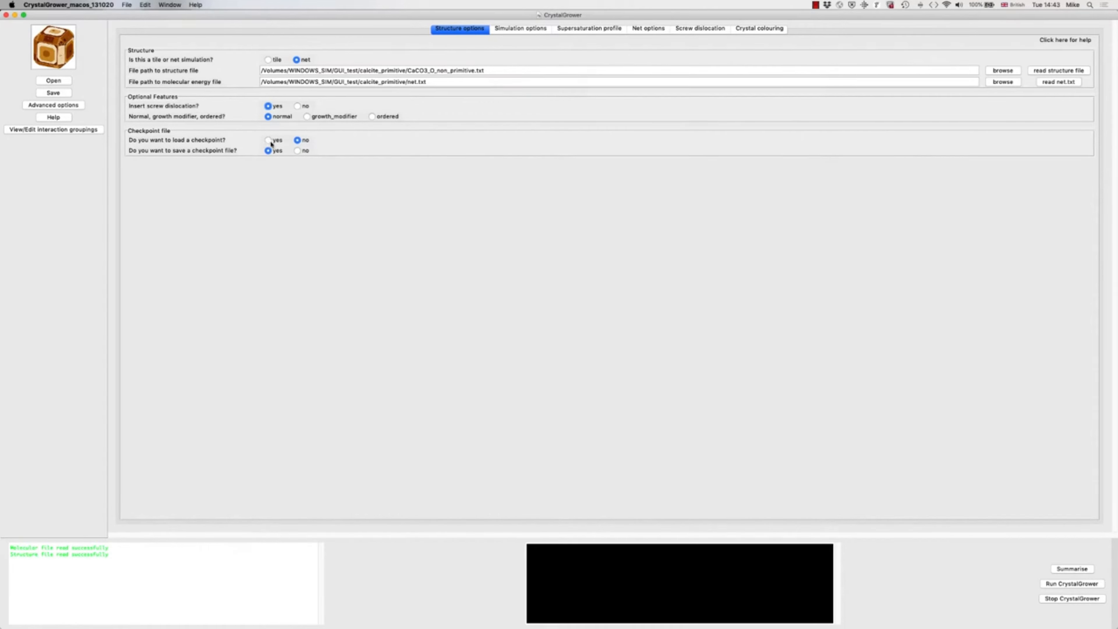
pyautogui.click(298, 151)
# Step: Set the simulation output path to the calcite_primitive folder and the results file prefix to 1_calcite_screw
pyautogui.click(524, 30)
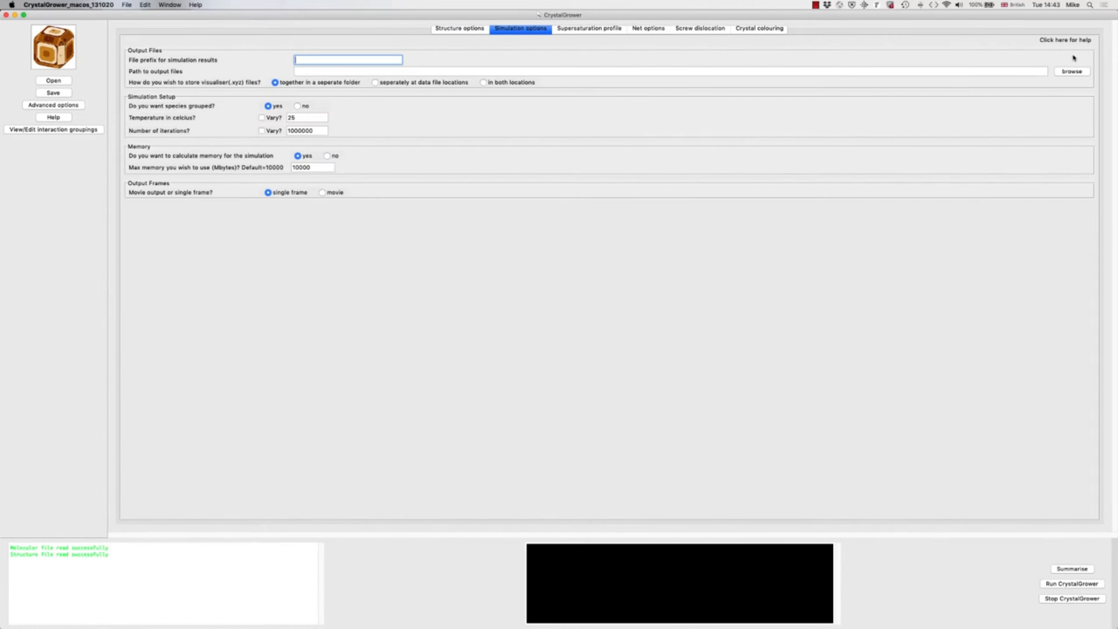
pyautogui.click(1062, 73)
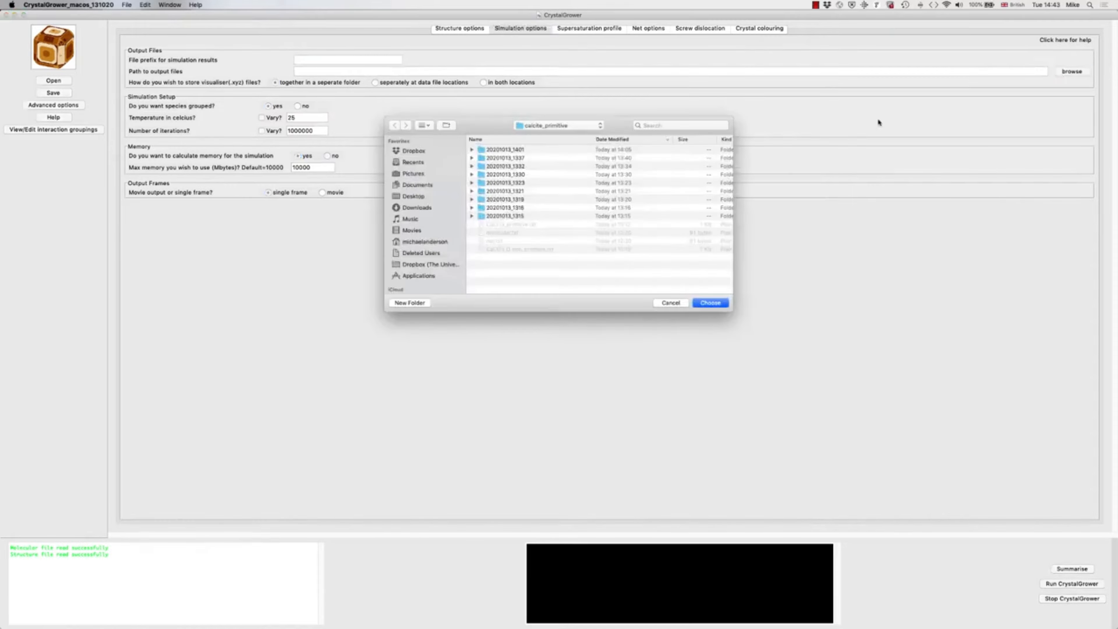
pyautogui.click(708, 303)
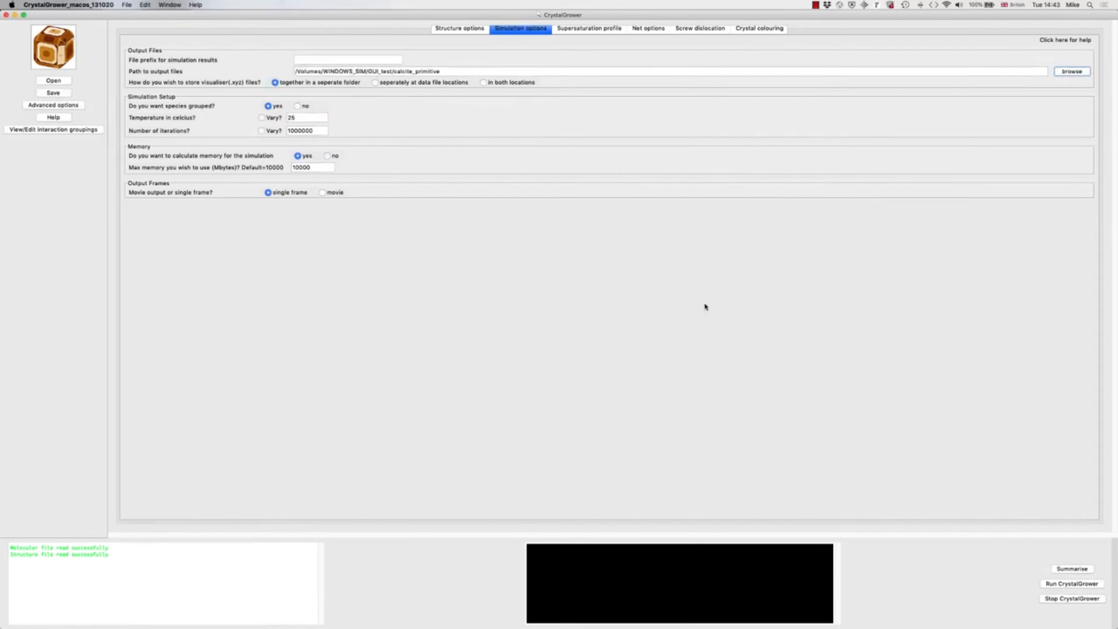
pyautogui.click(339, 61)
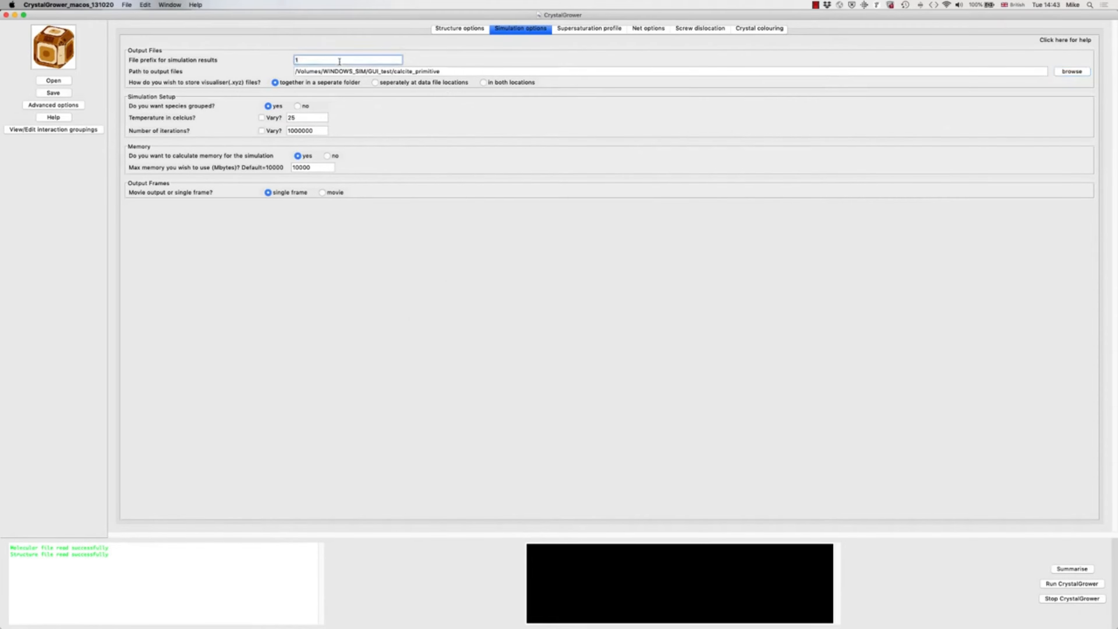
pyautogui.write('1_calcite_screw')
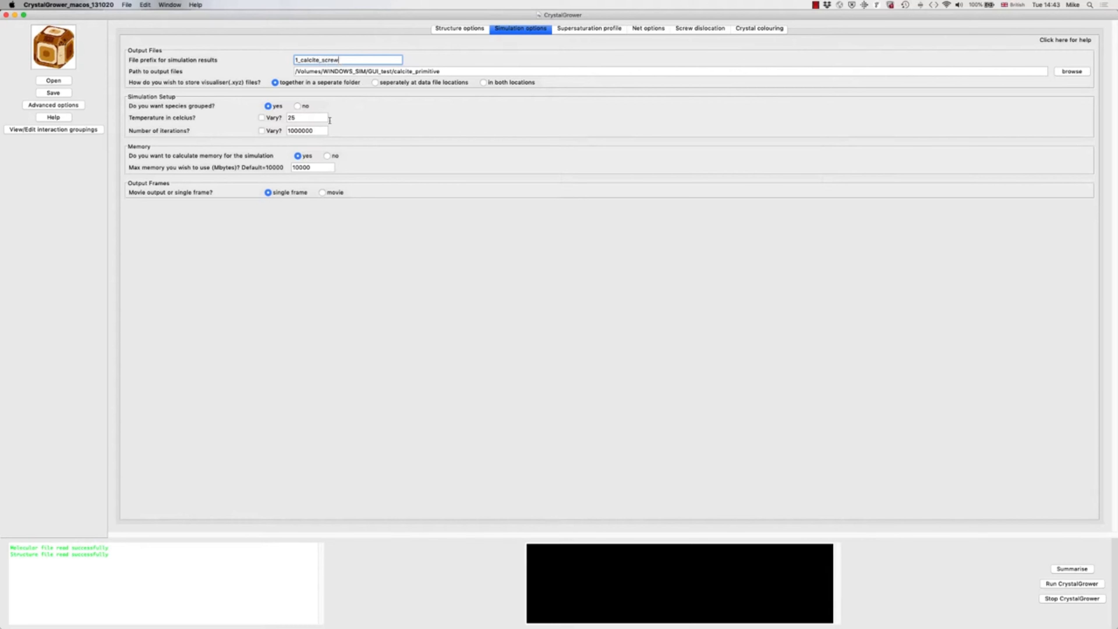
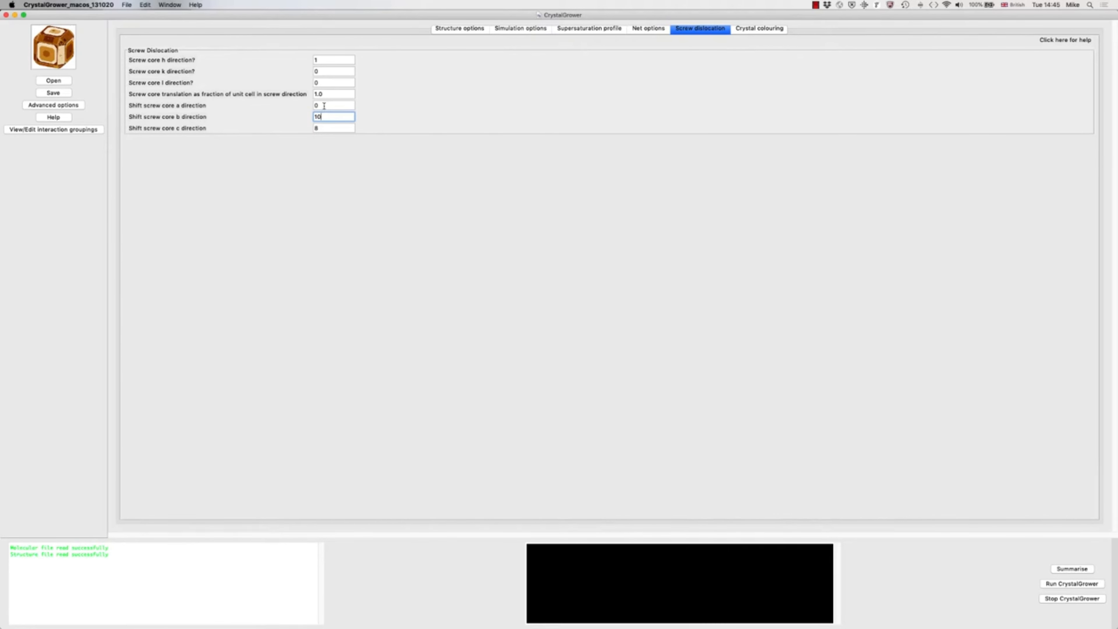
# Step: Turn off colouring crystals in layers and run the calcite screw dislocation simulation
pyautogui.click(324, 105)
pyautogui.click(742, 30)
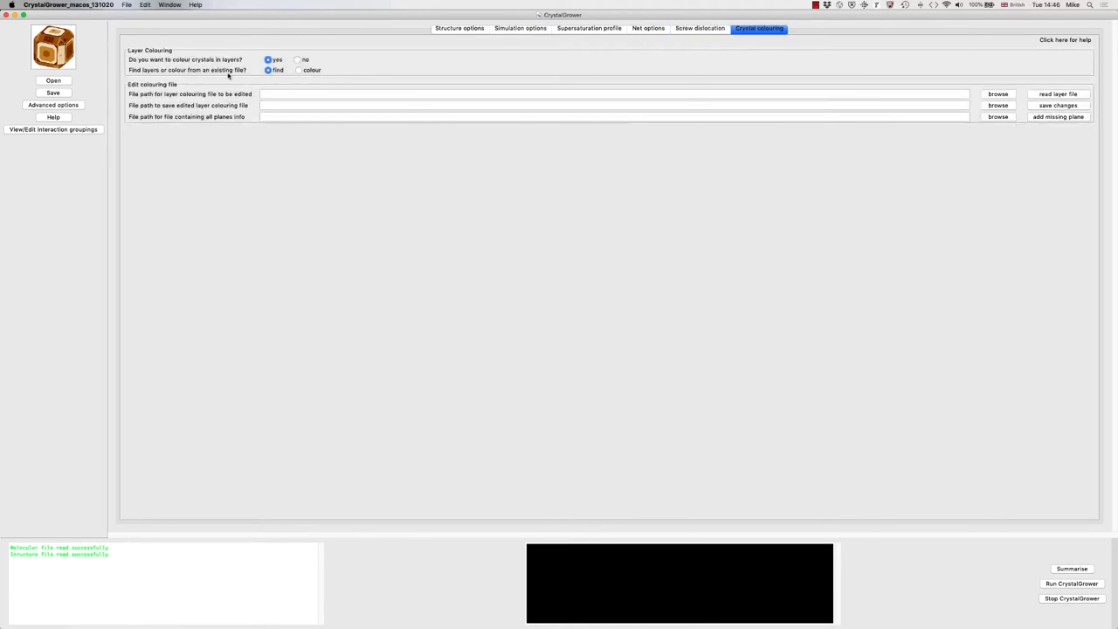
pyautogui.click(298, 60)
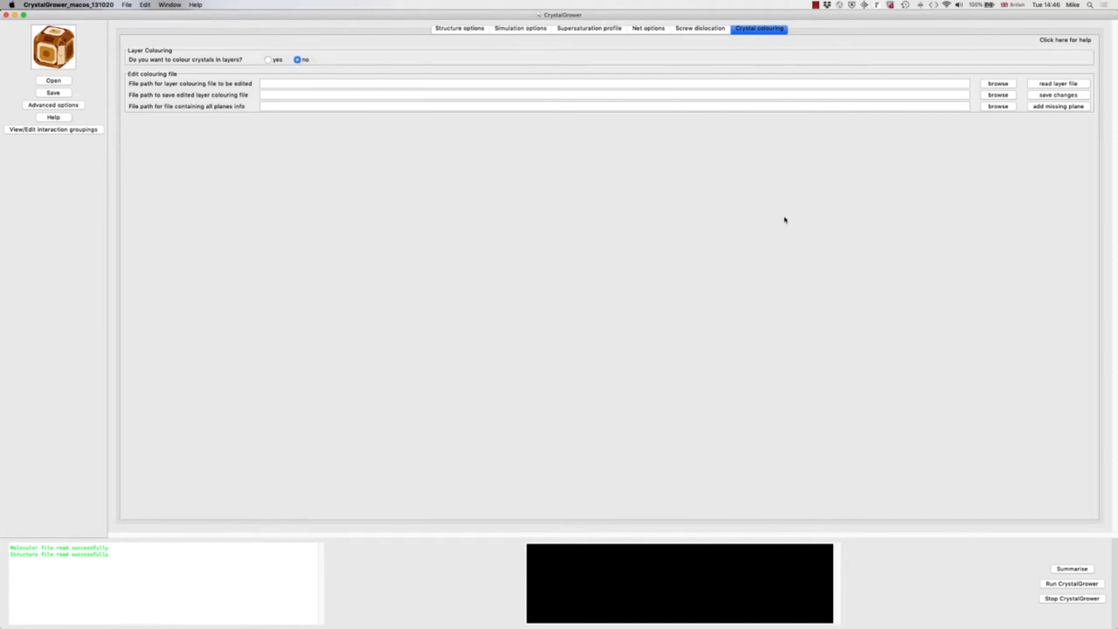
pyautogui.click(1060, 584)
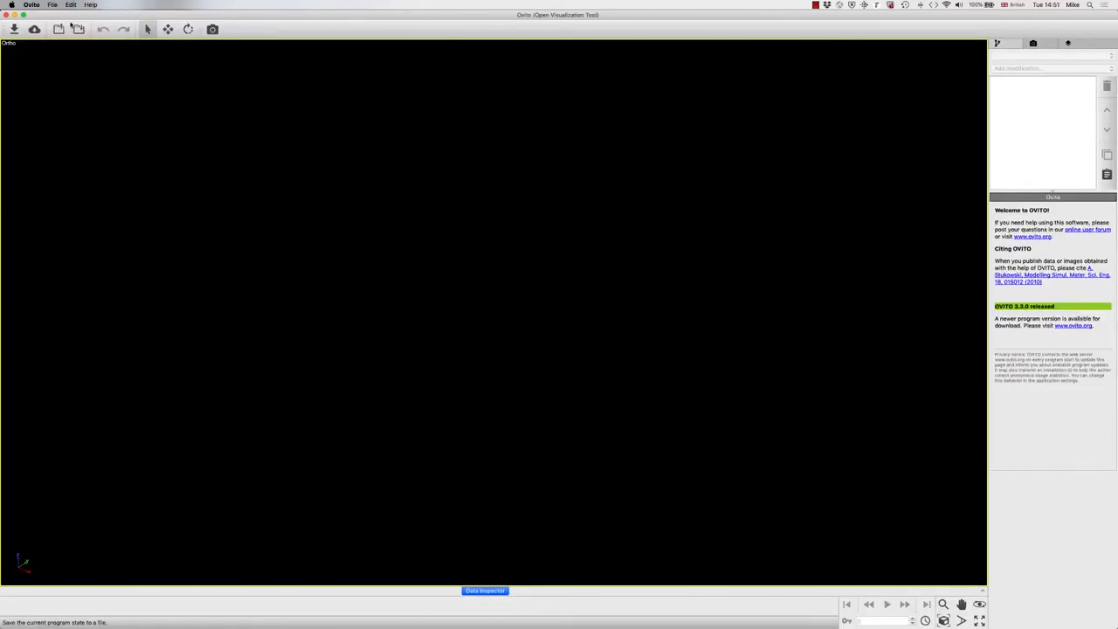
# Step: Switch to OVITO and load 1_calcite_screw_1_ovito_CGvisualiser.XYZ from the 20201013_1446 run in calcite_primitive, accepting the default column mapping
pyautogui.click(52, 5)
pyautogui.click(59, 16)
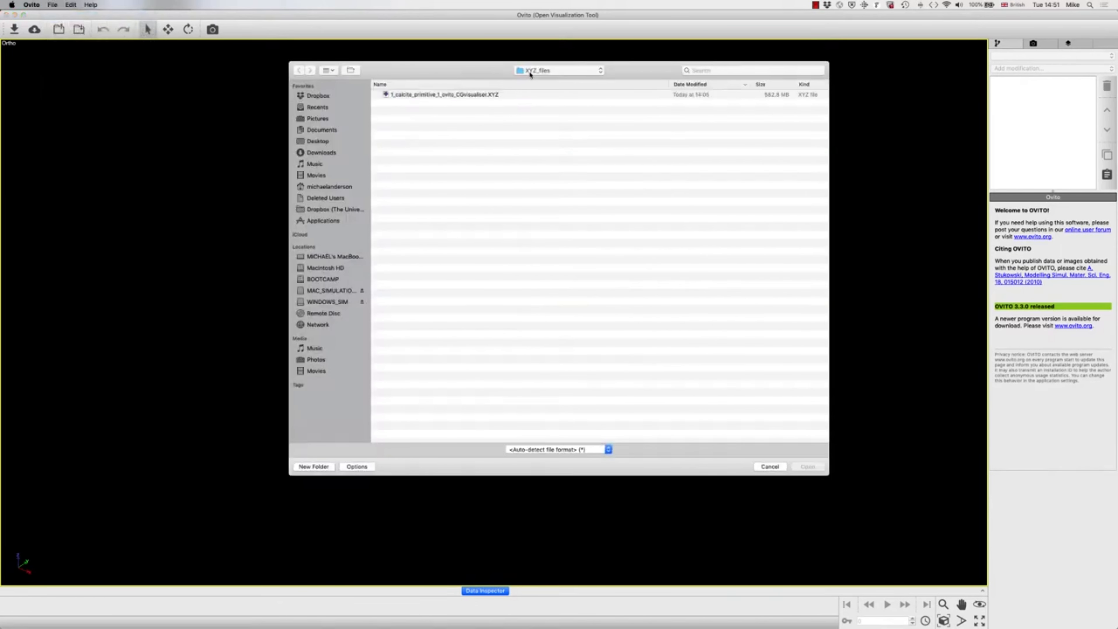
pyautogui.click(530, 72)
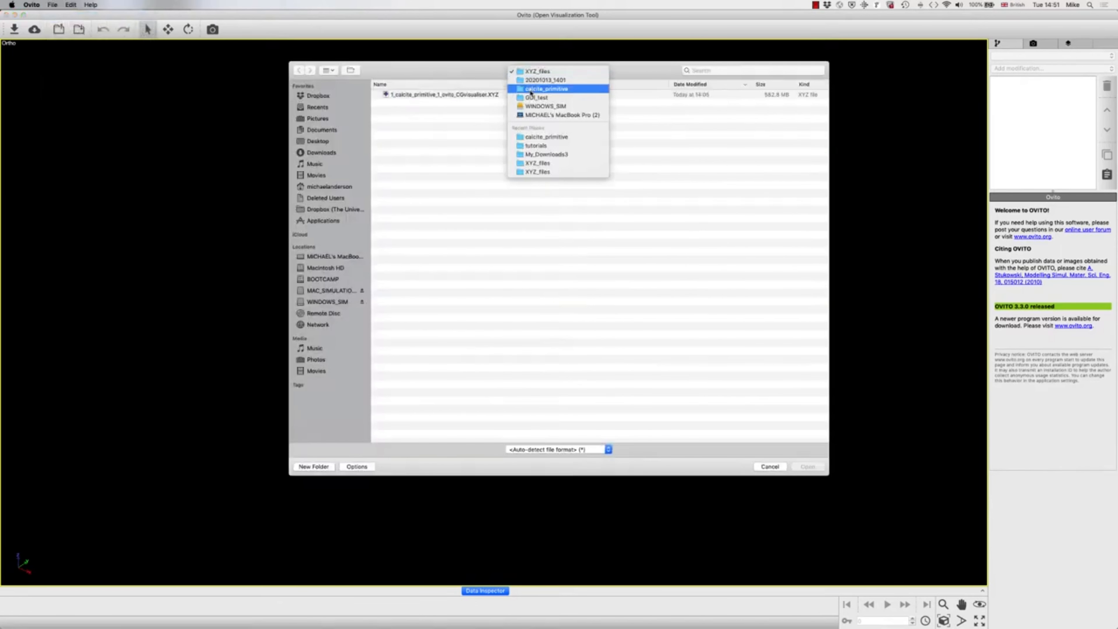
pyautogui.click(530, 89)
pyautogui.doubleClick(408, 95)
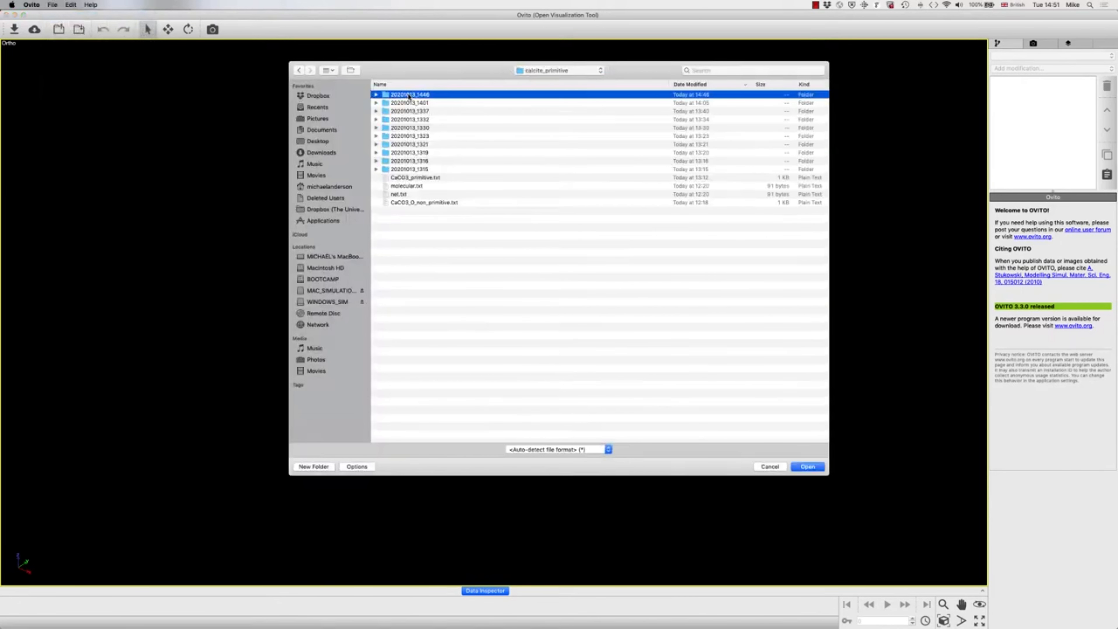
pyautogui.doubleClick(401, 103)
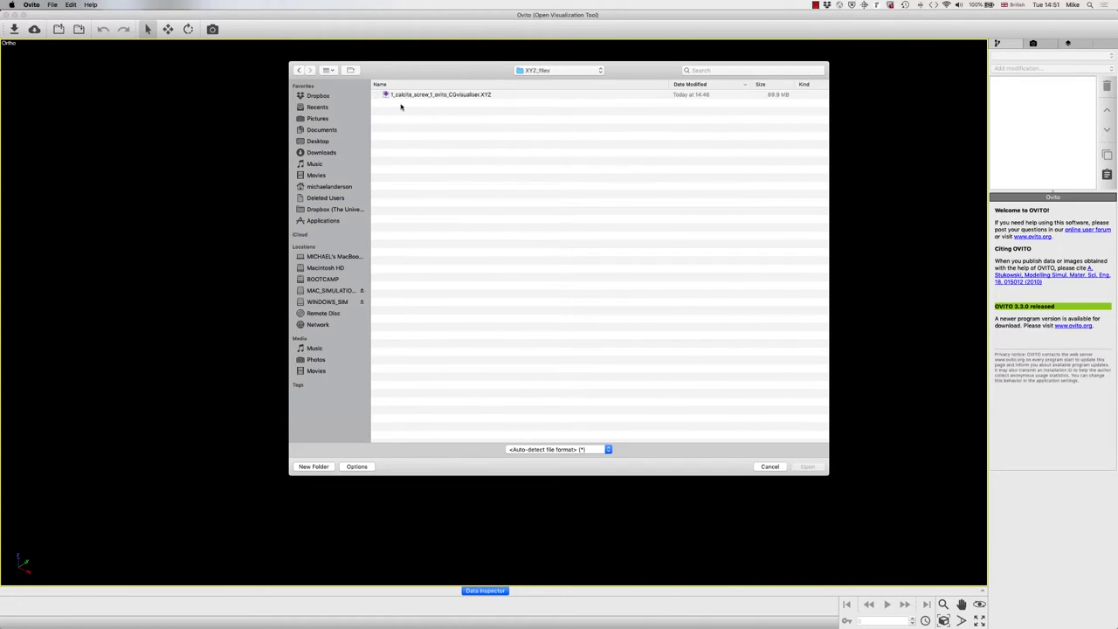
pyautogui.click(427, 95)
pyautogui.doubleClick(426, 98)
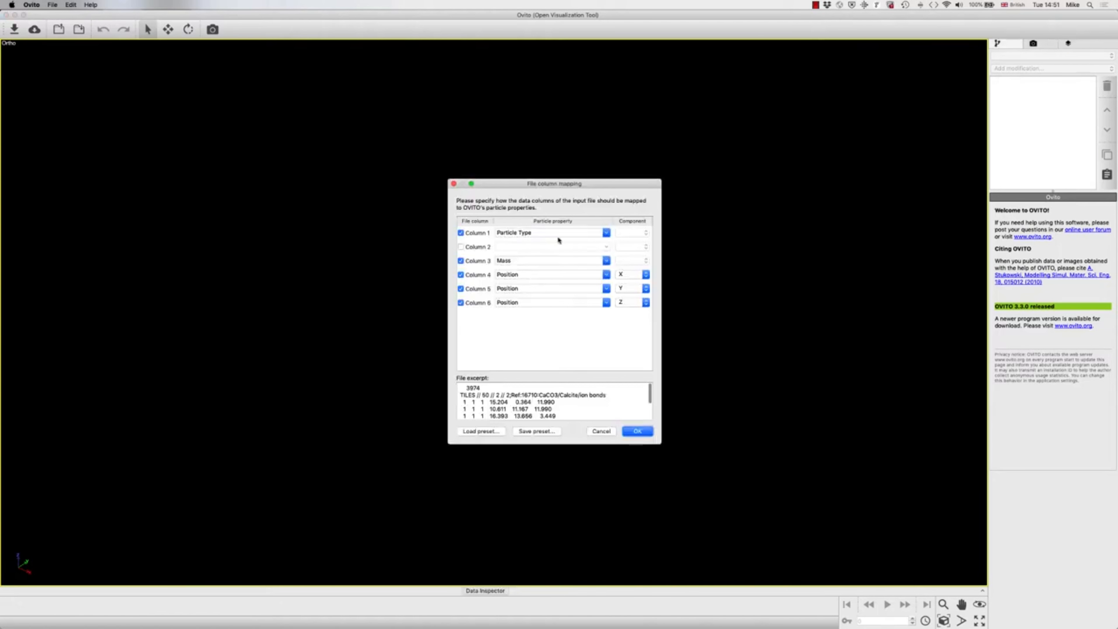
pyautogui.click(636, 431)
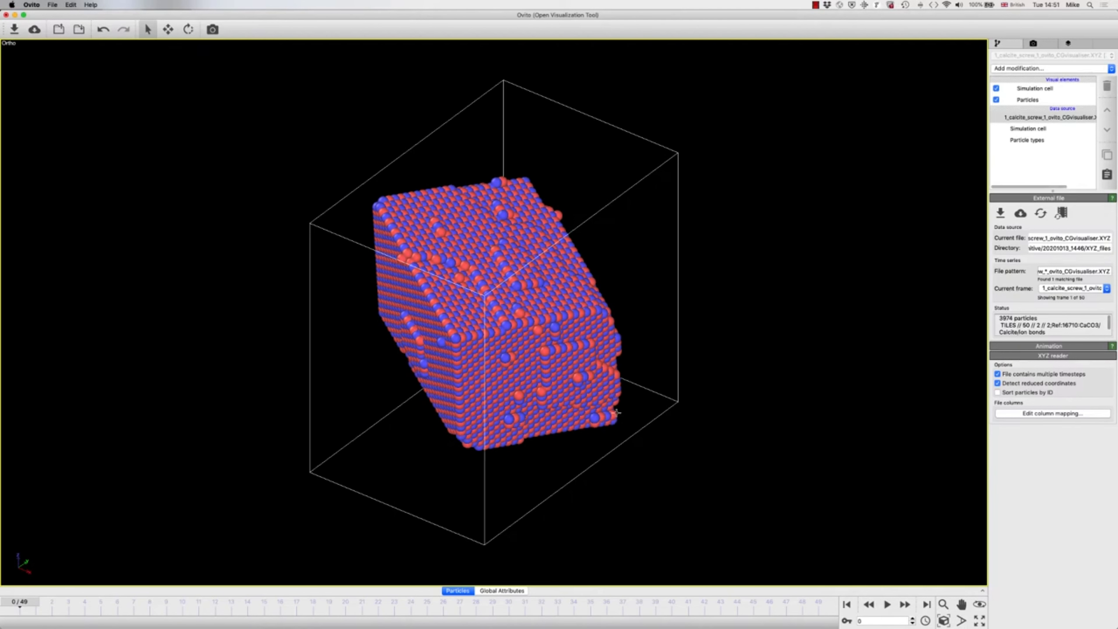
# Step: Play the crystal growth animation while inspecting the crystal faces from different sides, and stop at frame 40
pyautogui.moveTo(543, 352); pyautogui.dragTo(456, 309)
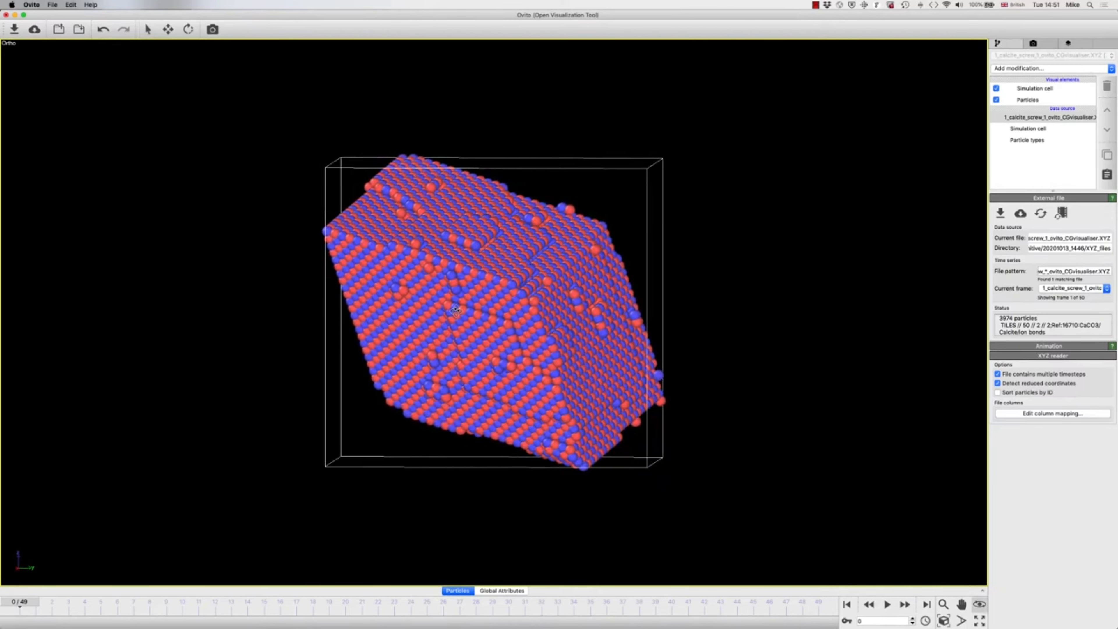
pyautogui.rightClick(456, 309)
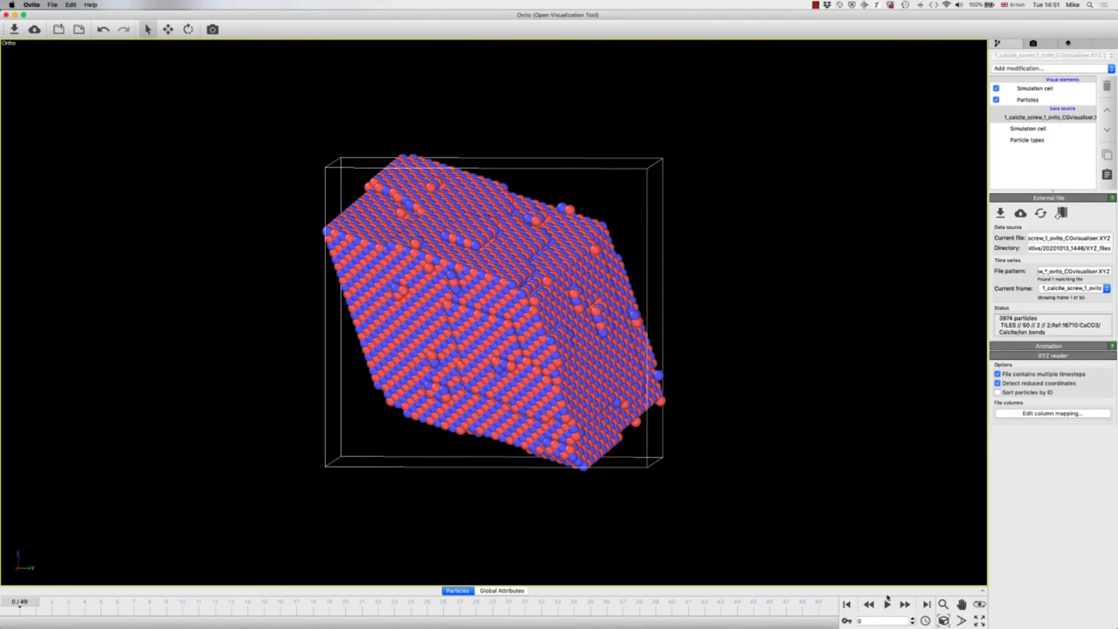
pyautogui.click(887, 605)
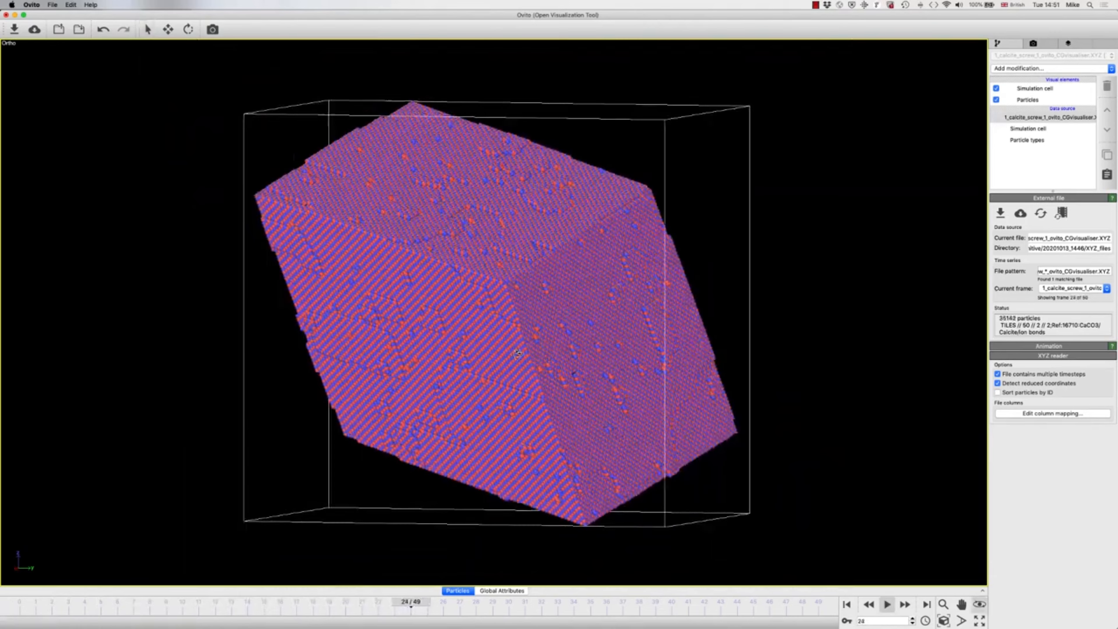
pyautogui.moveTo(395, 348); pyautogui.dragTo(222, 352)
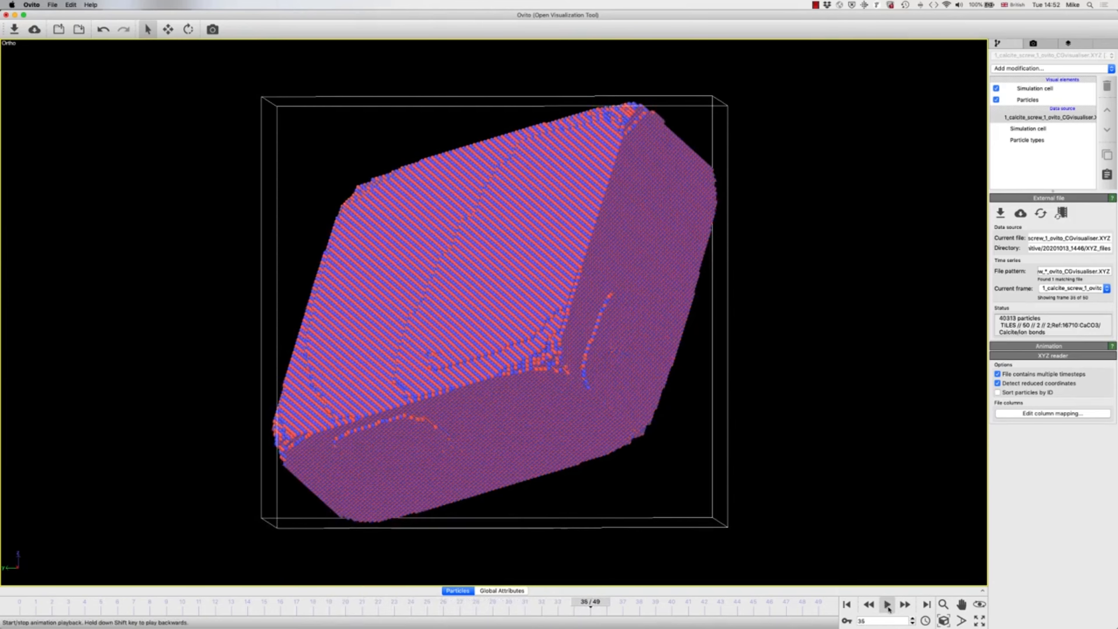
pyautogui.click(887, 608)
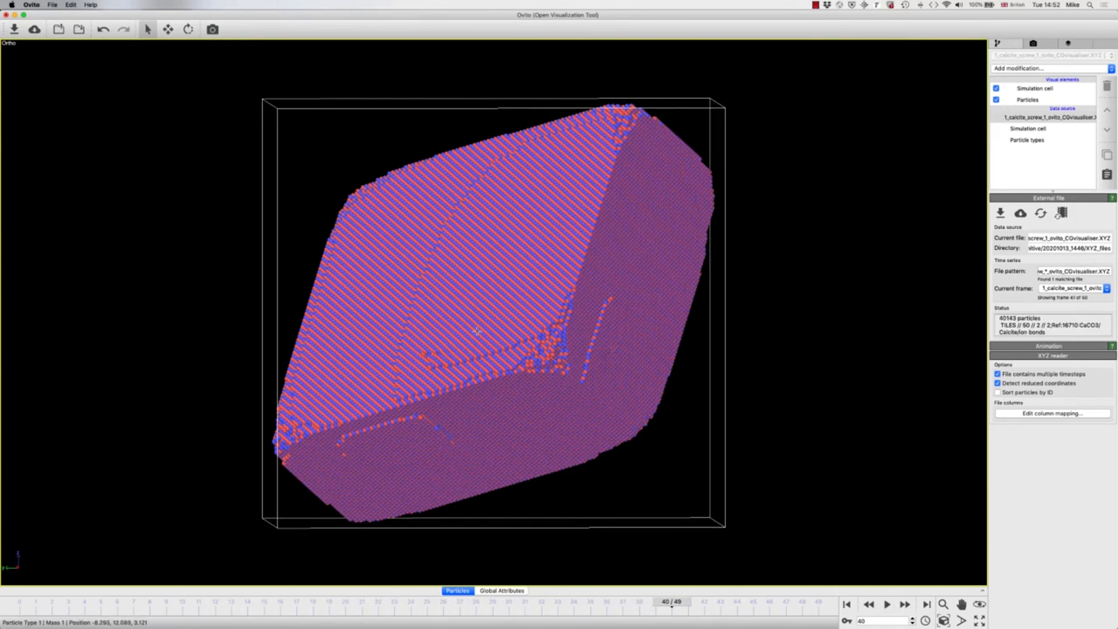
# Step: Add an Assign color modification to give all particles one uniform colour, and hide the simulation cell
pyautogui.moveTo(471, 348)
pyautogui.mouseDown()
pyautogui.moveTo(491, 337)
pyautogui.moveTo(488, 355)
pyautogui.mouseUp()
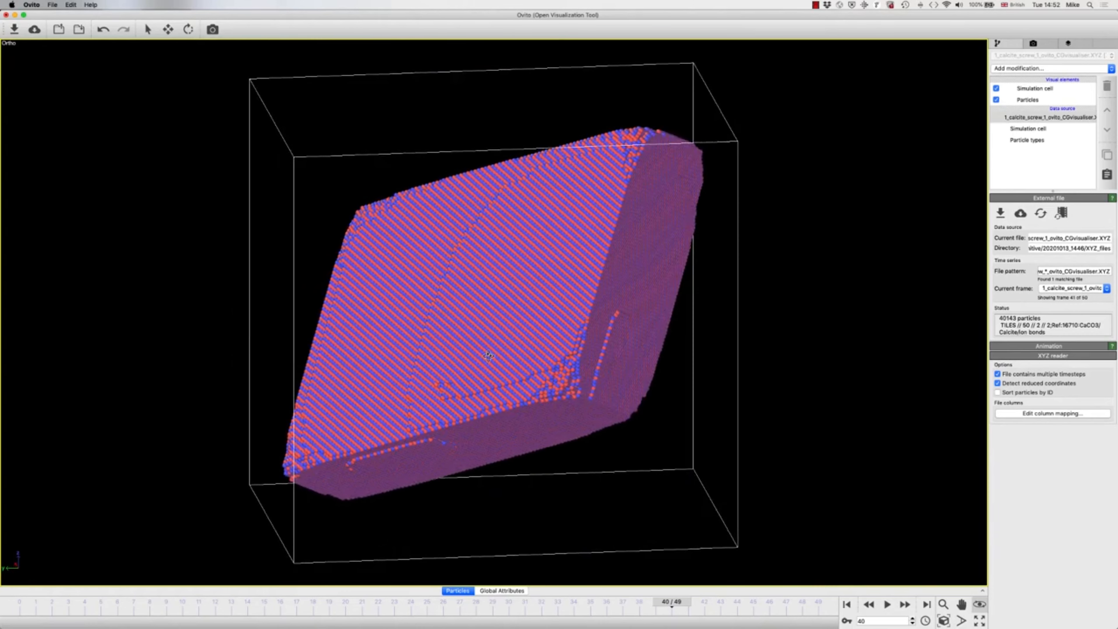
pyautogui.rightClick(488, 355)
pyautogui.click(1010, 69)
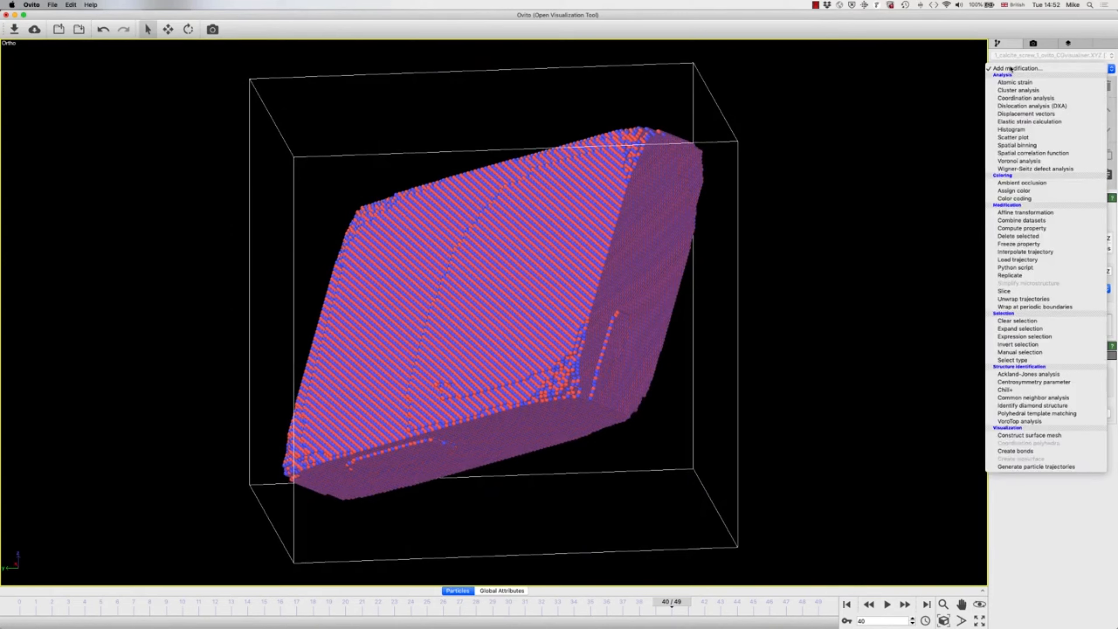
pyautogui.click(1013, 191)
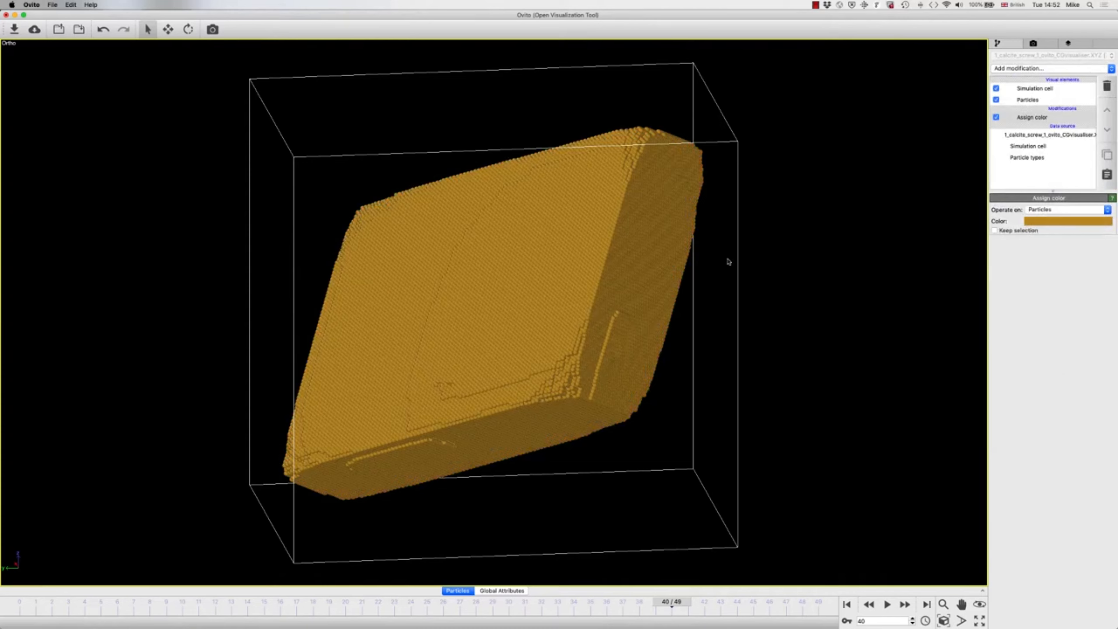
pyautogui.click(996, 90)
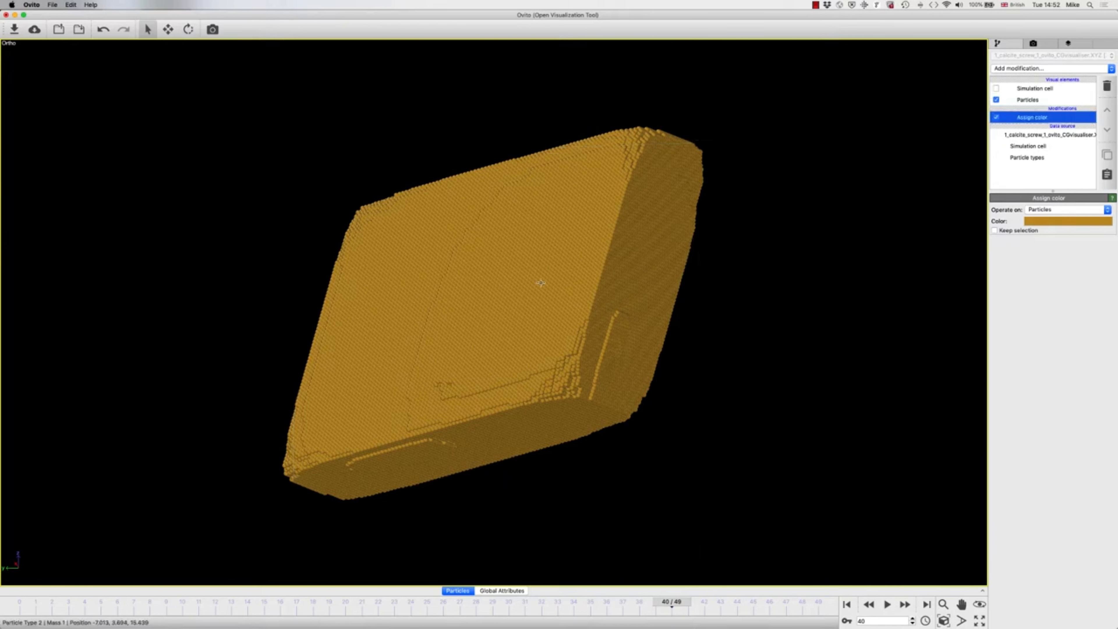
# Step: Set the particle radius of both Type 1 and Type 2 to 0.9
pyautogui.moveTo(539, 282); pyautogui.dragTo(533, 337)
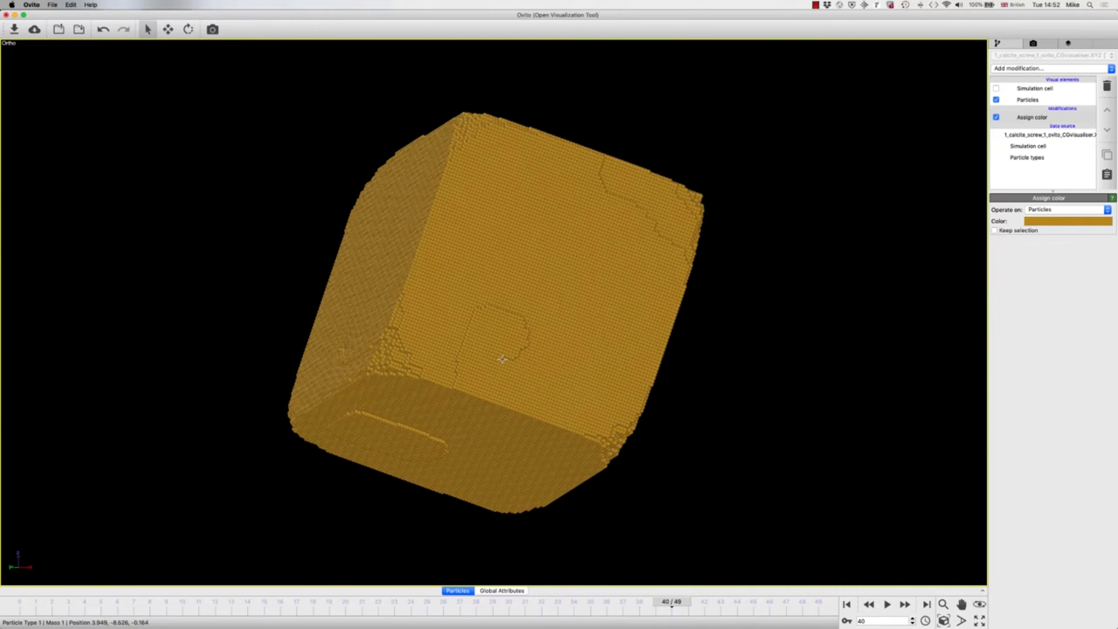
pyautogui.click(1028, 158)
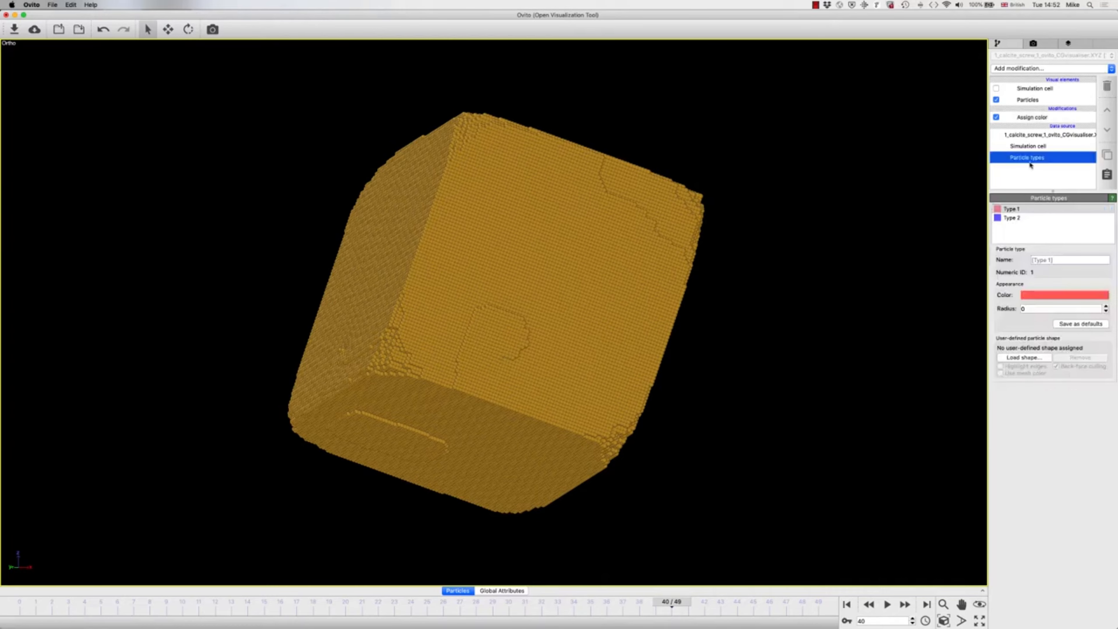
pyautogui.click(1027, 308)
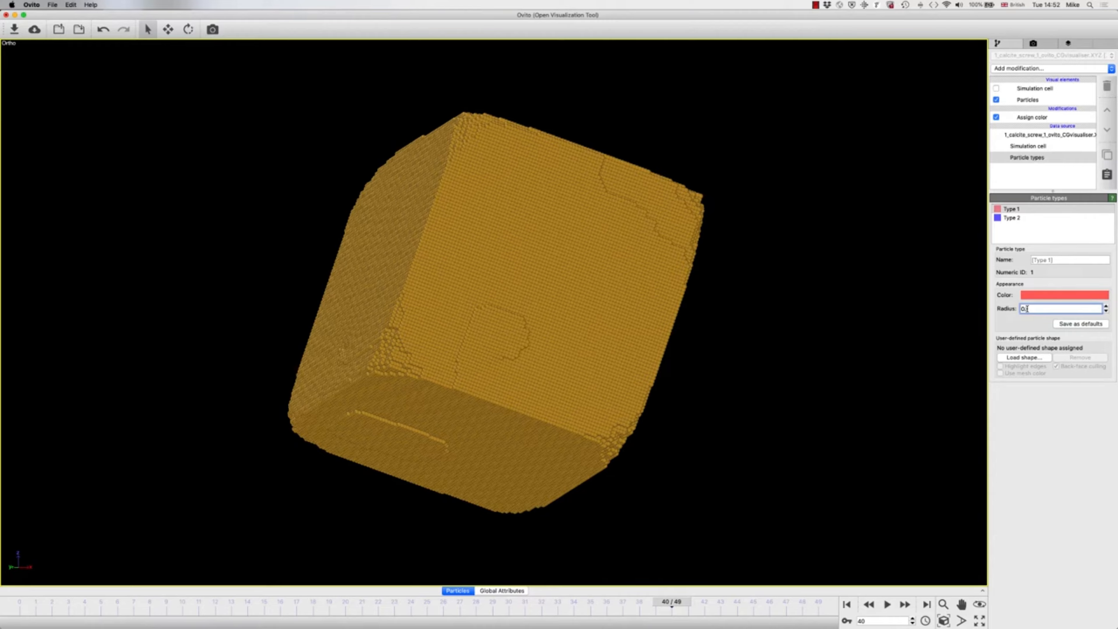
pyautogui.press('Return')
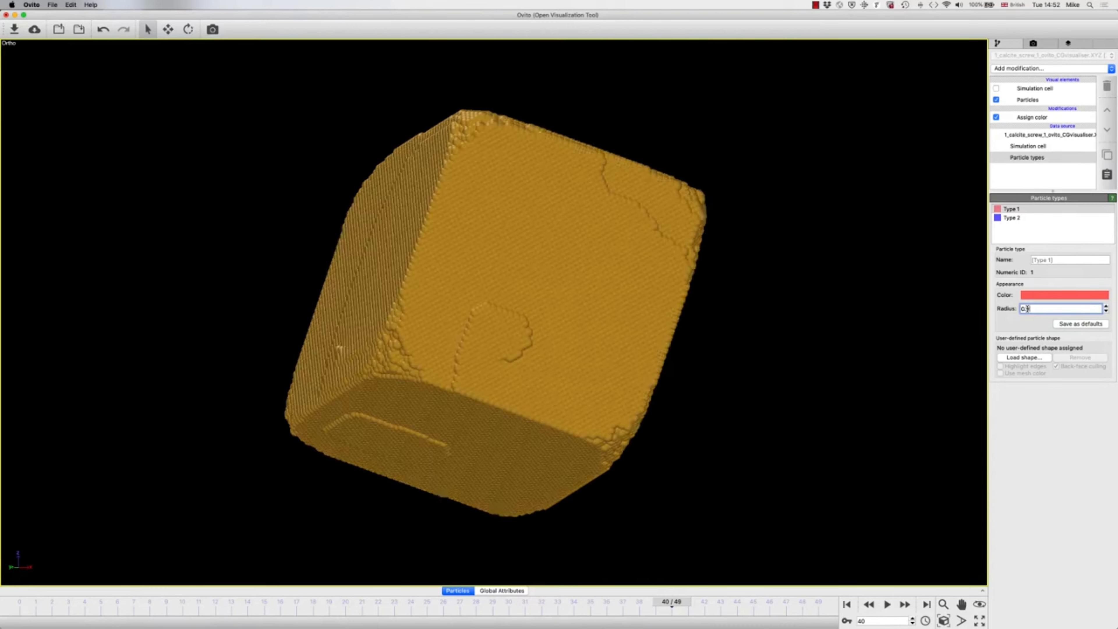
pyautogui.click(1011, 220)
pyautogui.click(1027, 308)
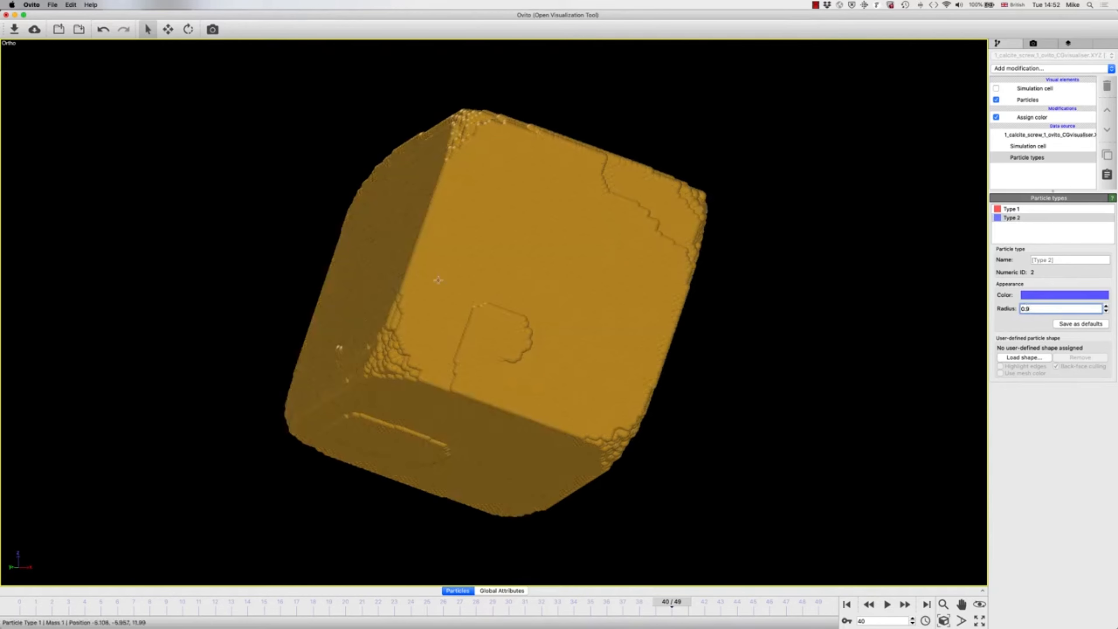
# Step: Examine the growth spirals on the crystal faces from several angles and replay the growth animation
pyautogui.moveTo(488, 297); pyautogui.dragTo(524, 379)
pyautogui.press('Escape')
pyautogui.press('Escape')
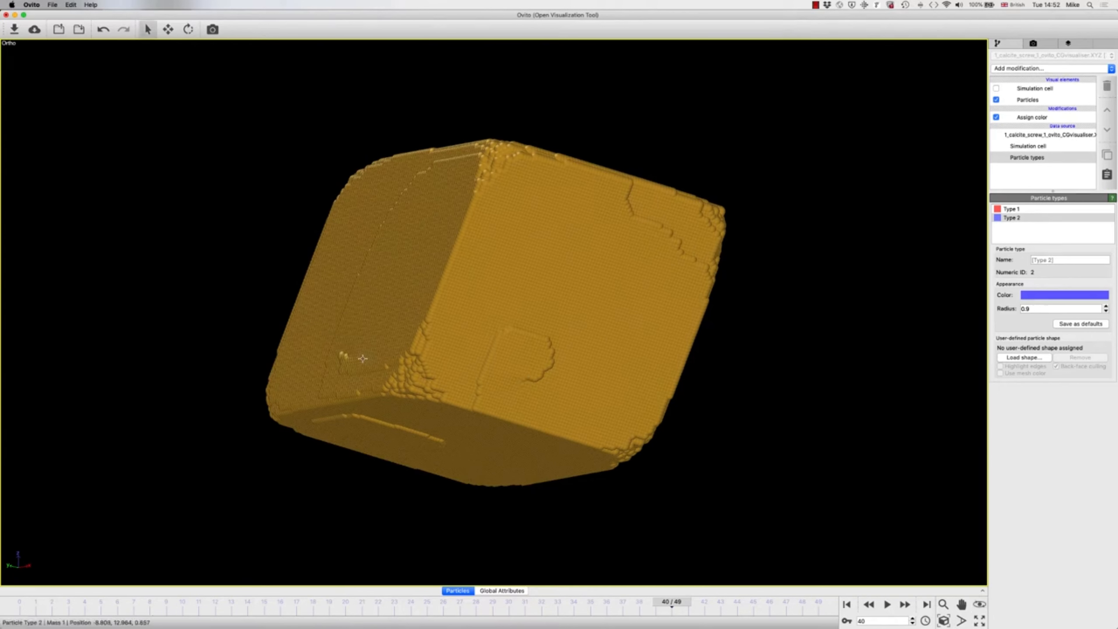
pyautogui.moveTo(364, 358); pyautogui.dragTo(384, 381)
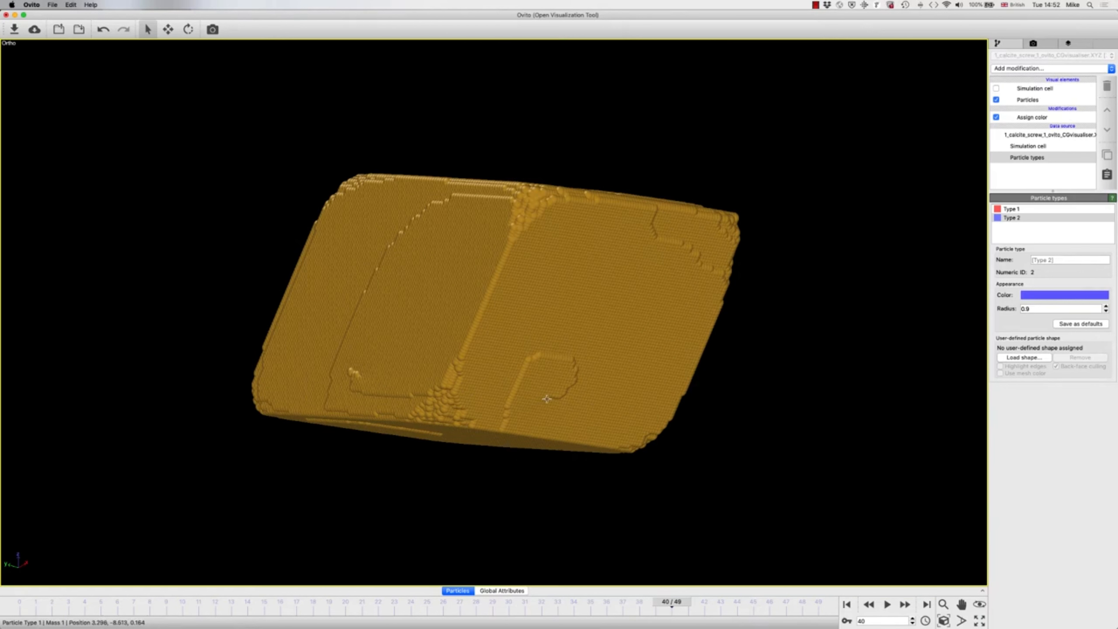
pyautogui.moveTo(527, 396)
pyautogui.mouseDown()
pyautogui.moveTo(496, 391)
pyautogui.moveTo(512, 408)
pyautogui.moveTo(520, 394)
pyautogui.mouseUp()
pyautogui.press('Escape')
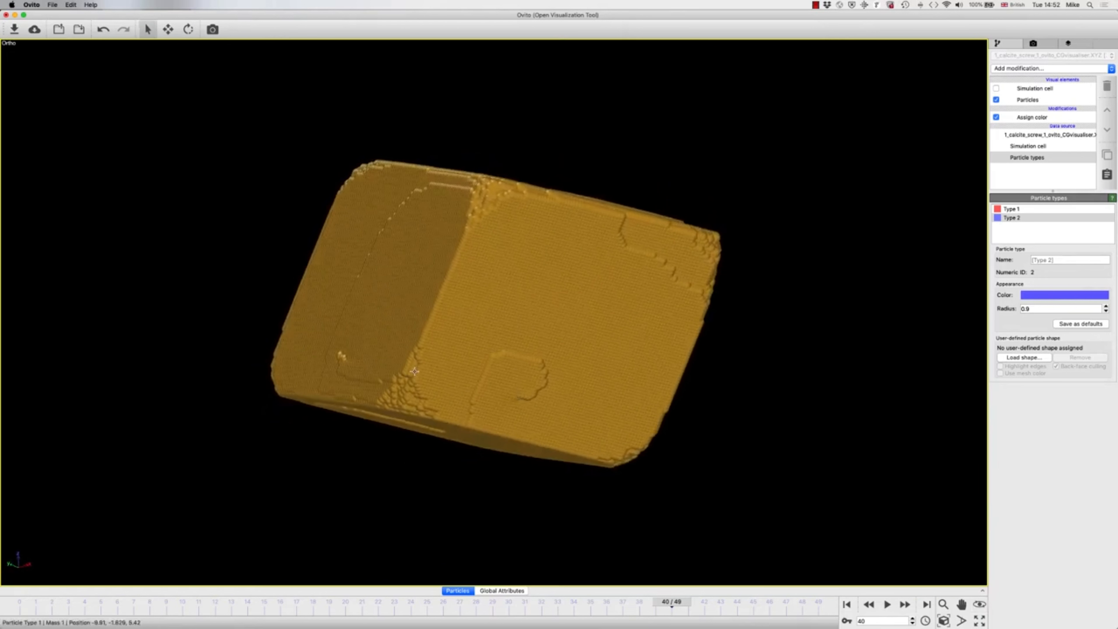
pyautogui.moveTo(414, 371); pyautogui.dragTo(556, 385)
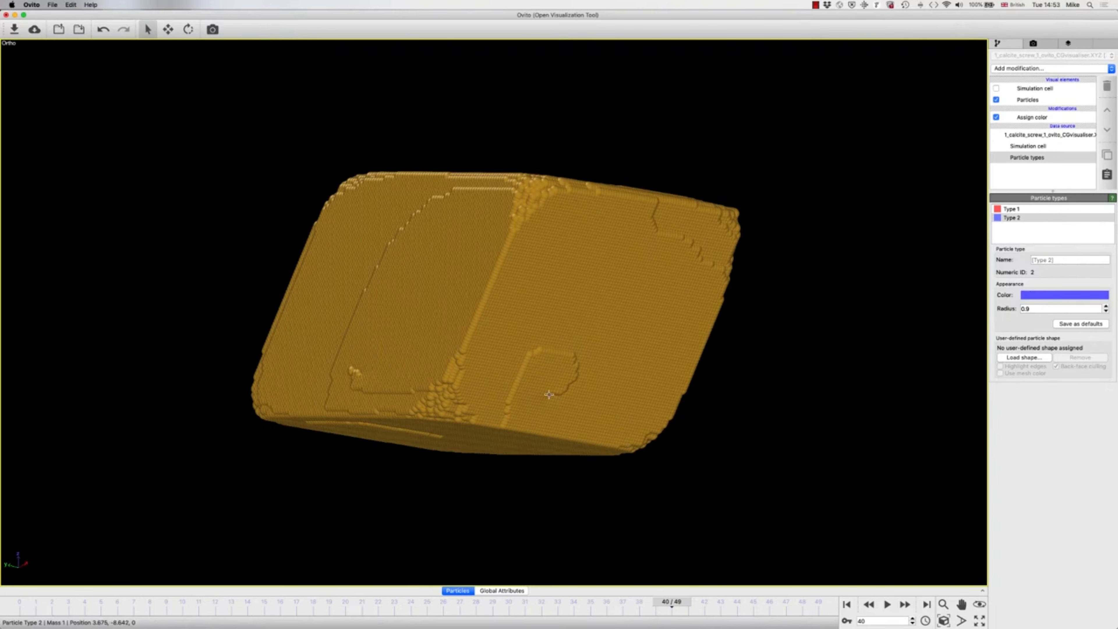
pyautogui.click(887, 604)
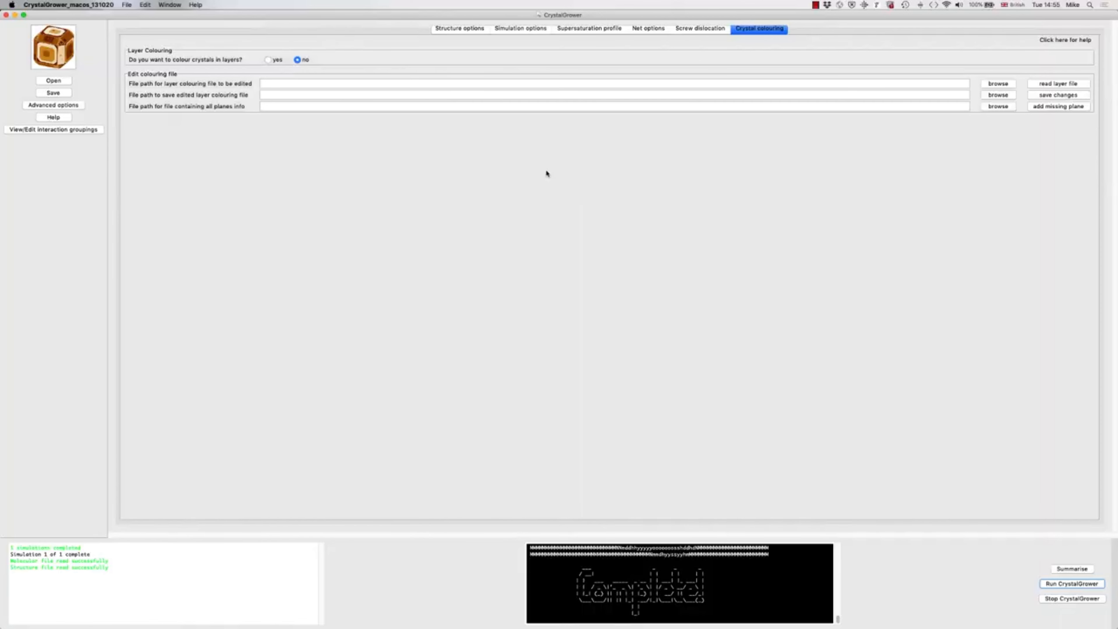
# Step: Switch back to CrystalGrower, disable the screw dislocation and enable saving a checkpoint file
pyautogui.click(466, 31)
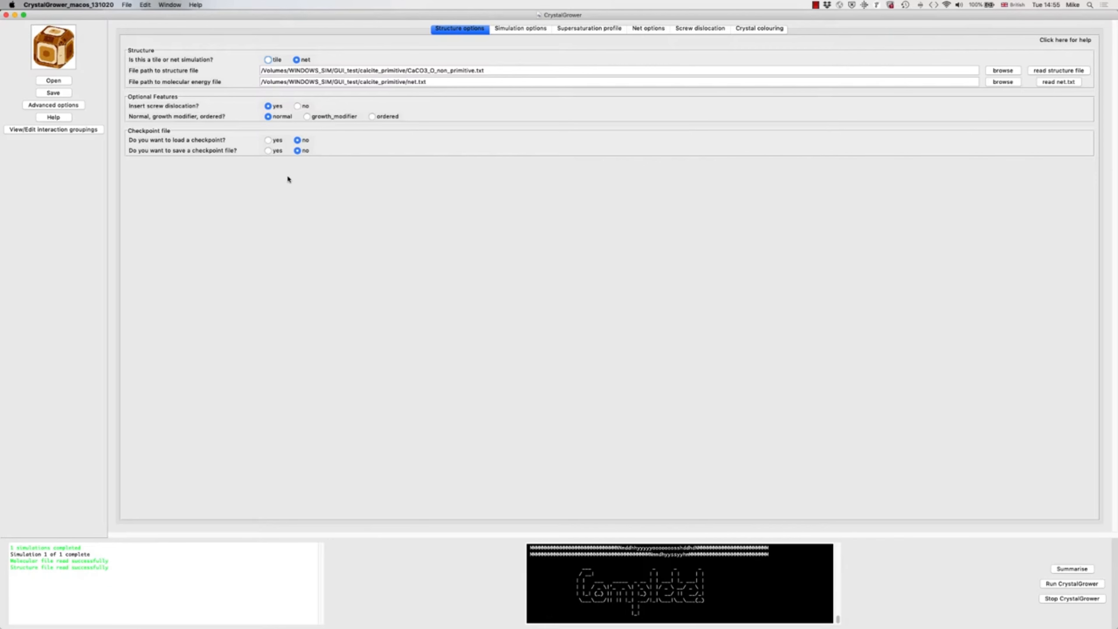
pyautogui.click(298, 107)
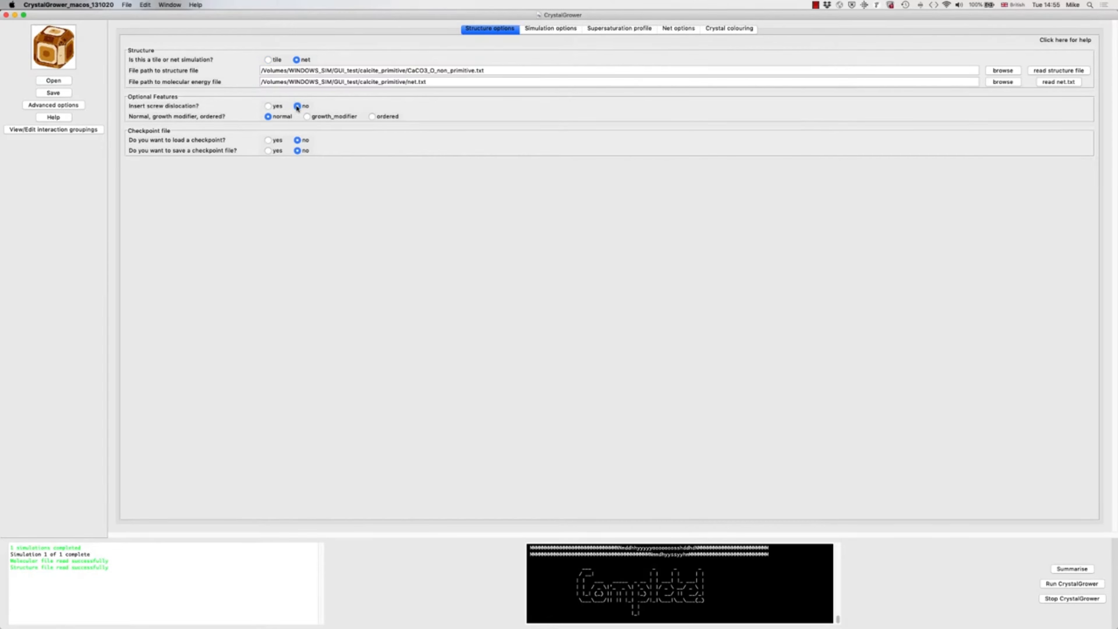
pyautogui.click(268, 150)
# Step: Set the number of iterations to 10000000 and the output to a single frame
pyautogui.click(536, 30)
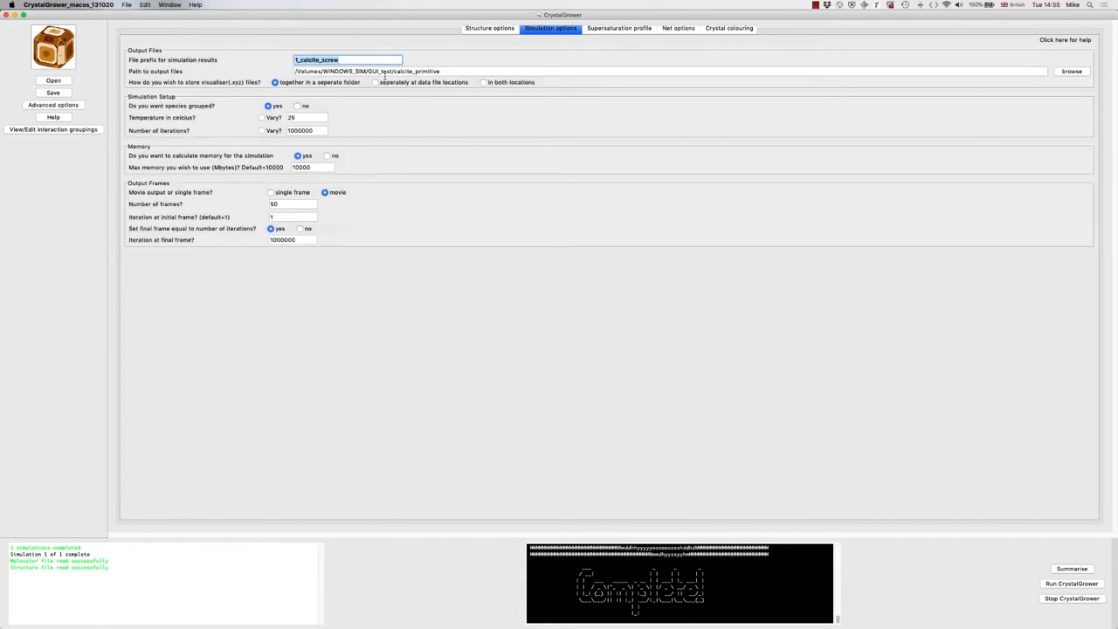
pyautogui.click(316, 129)
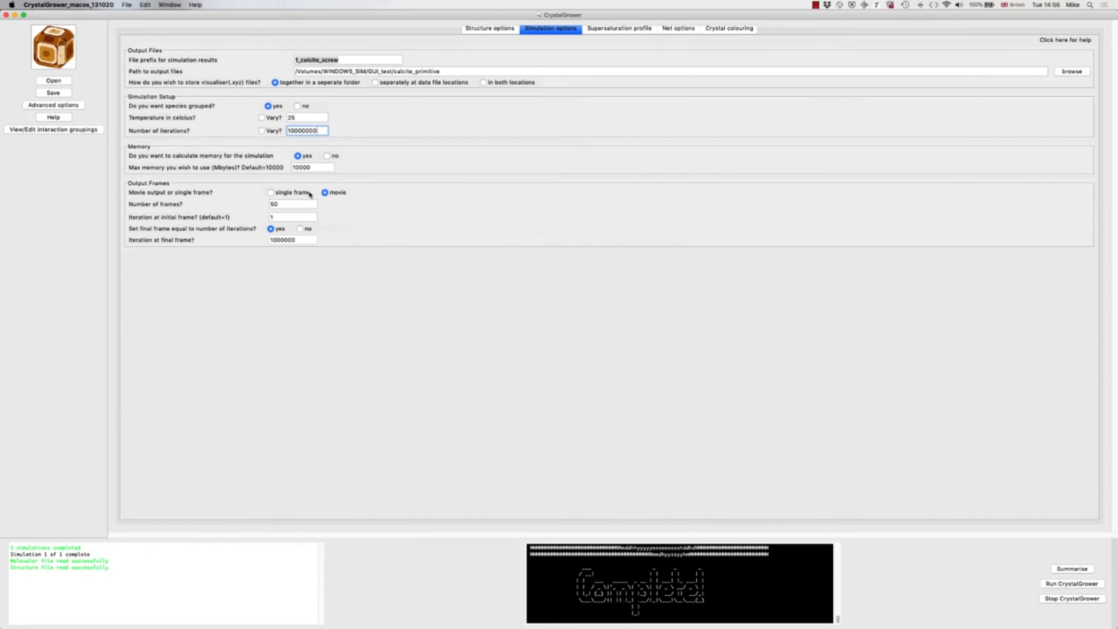
pyautogui.click(282, 192)
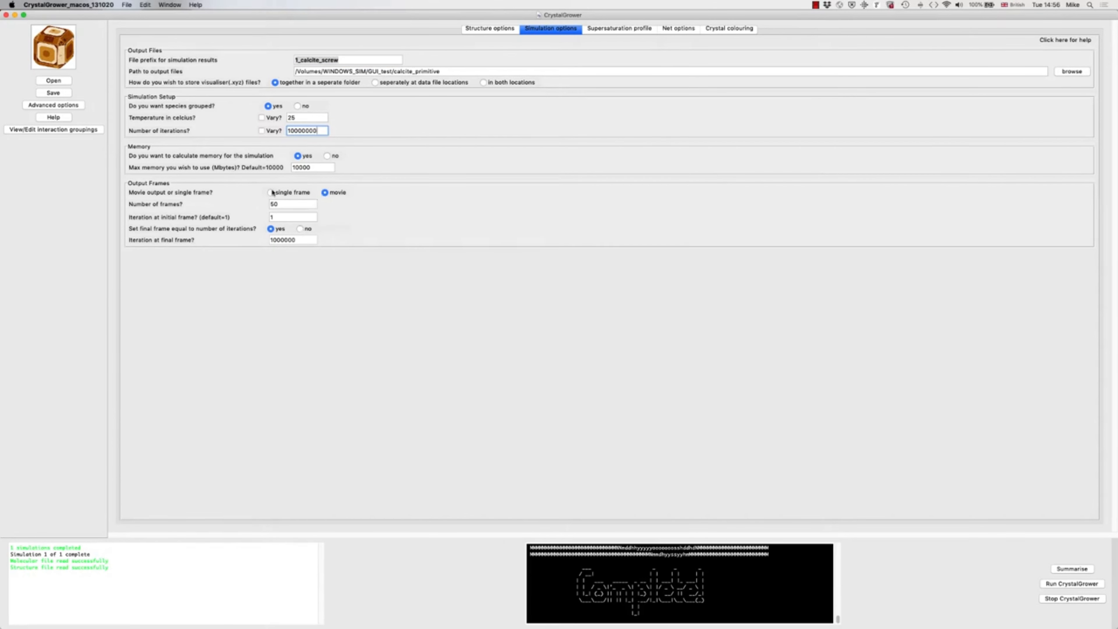
# Step: Change the mode 3 supersaturation iteration counts for the end of the first period and for equilibration, and run the simulation
pyautogui.click(603, 30)
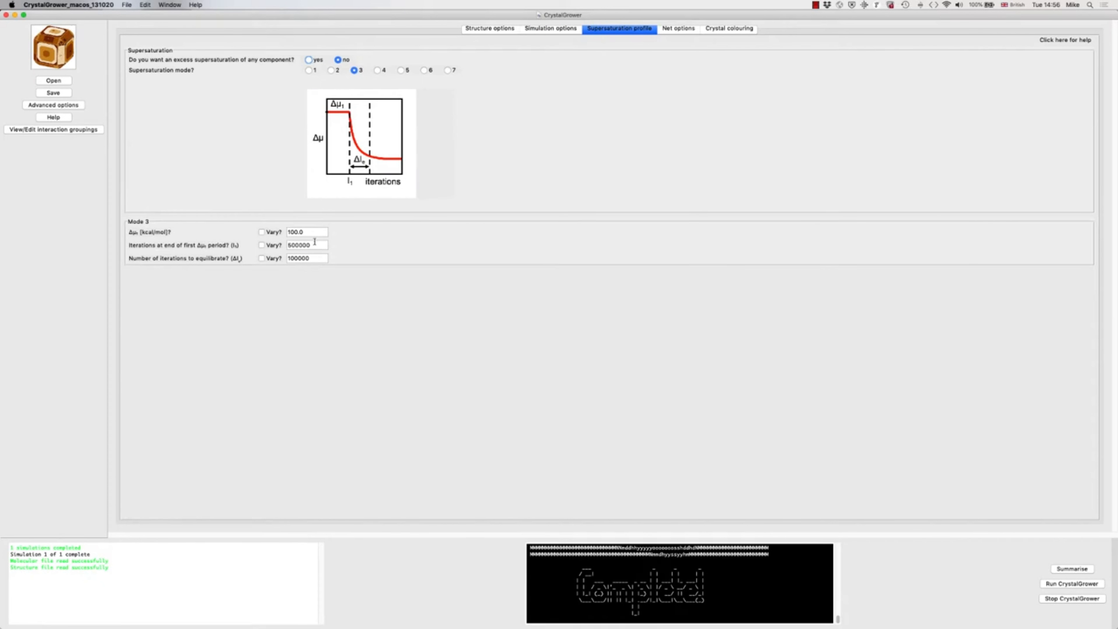
pyautogui.moveTo(310, 246); pyautogui.dragTo(290, 246)
pyautogui.write('8')
pyautogui.click(313, 259)
pyautogui.click(1052, 584)
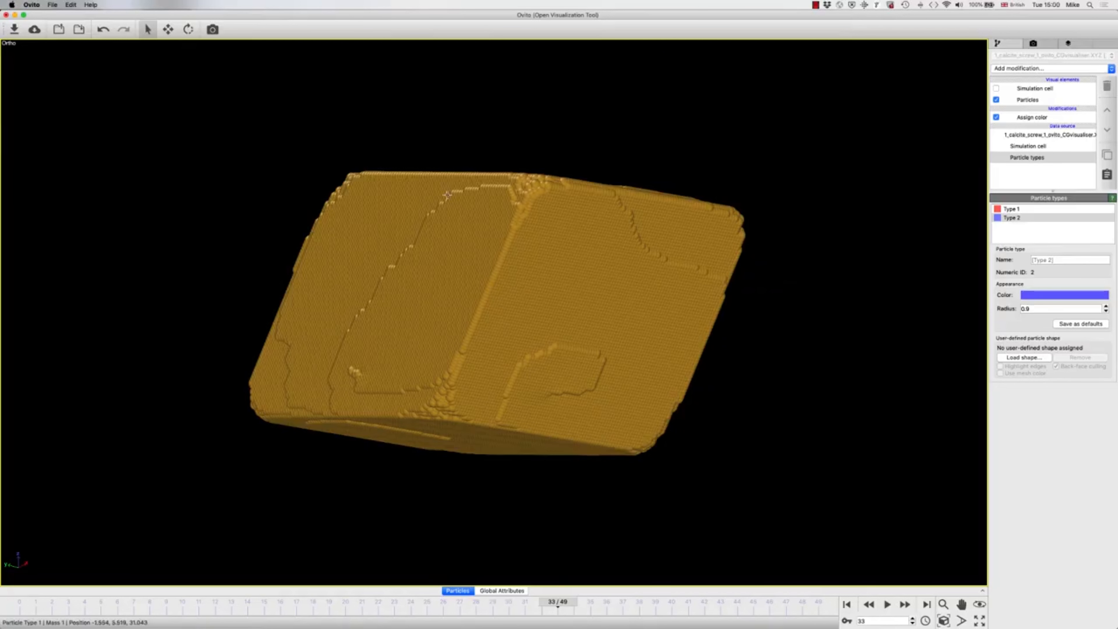
# Step: Import 1_calcite_screw_1_ovito_CGvisualiser.XYZ from the 20201013_1456 run's XYZ_files folder into OVITO, replacing the selected object, and inspect the crystal
pyautogui.press('super+i')
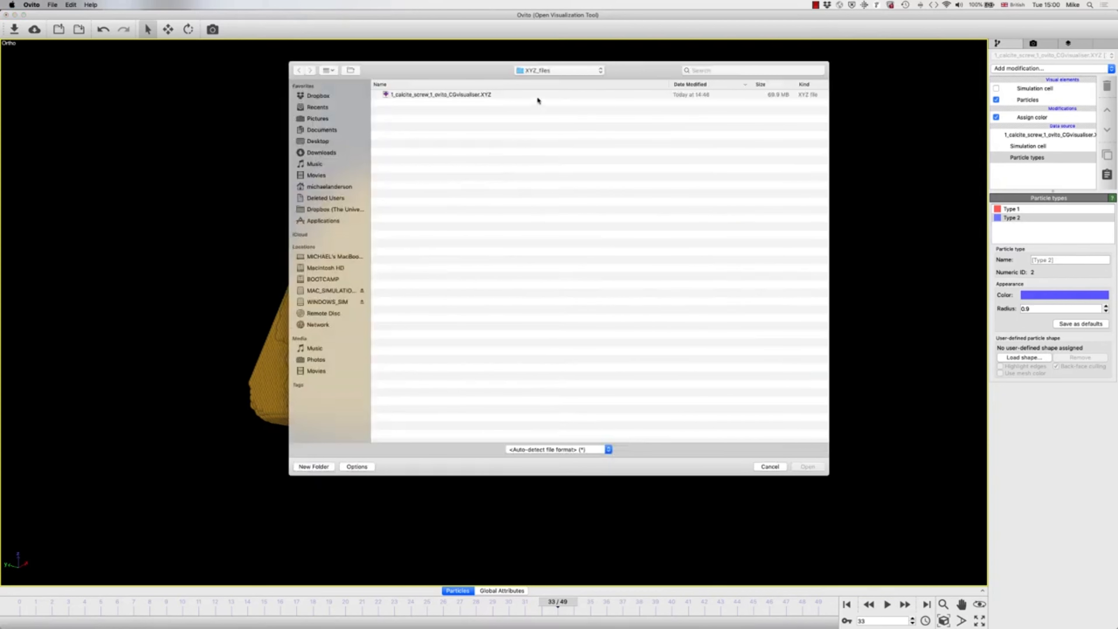
pyautogui.click(544, 72)
pyautogui.click(544, 80)
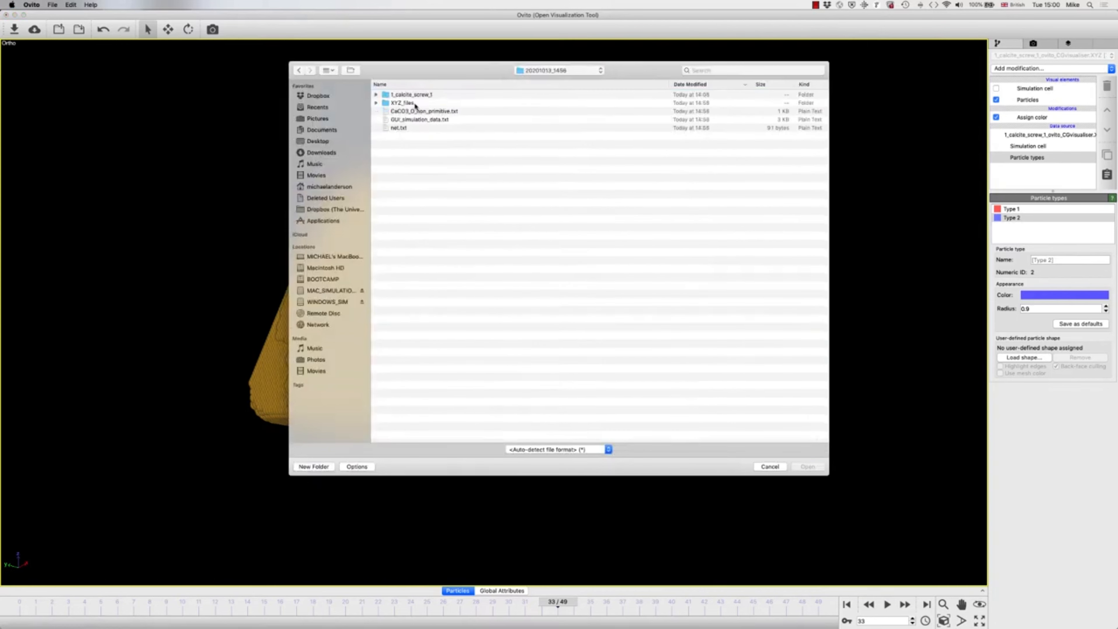
pyautogui.doubleClick(416, 103)
pyautogui.click(411, 96)
pyautogui.doubleClick(412, 96)
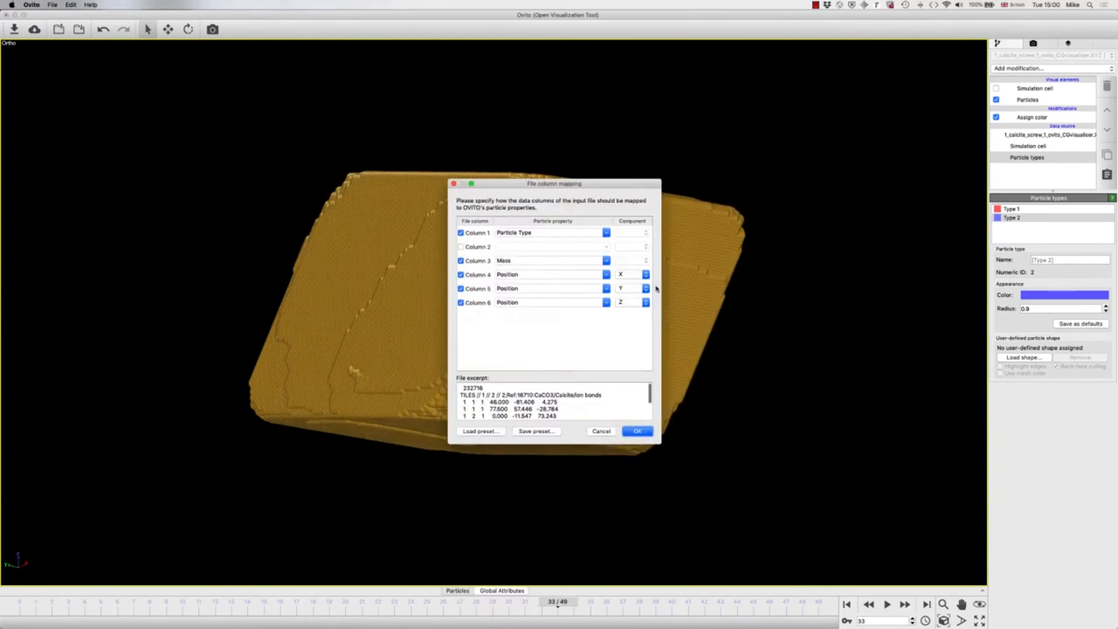
pyautogui.click(636, 431)
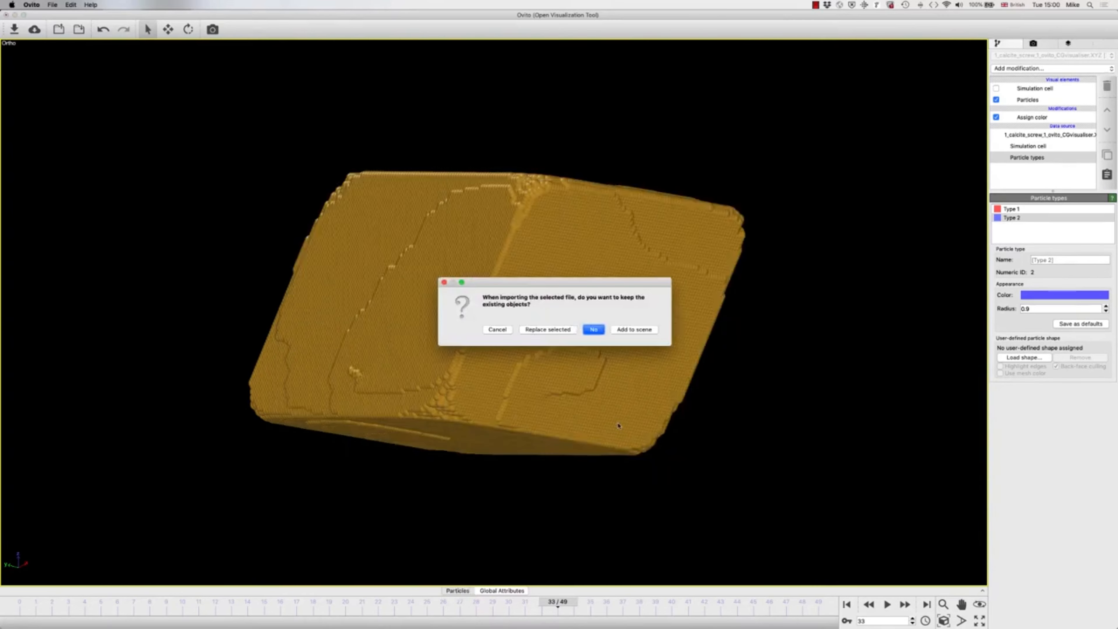
pyautogui.click(553, 333)
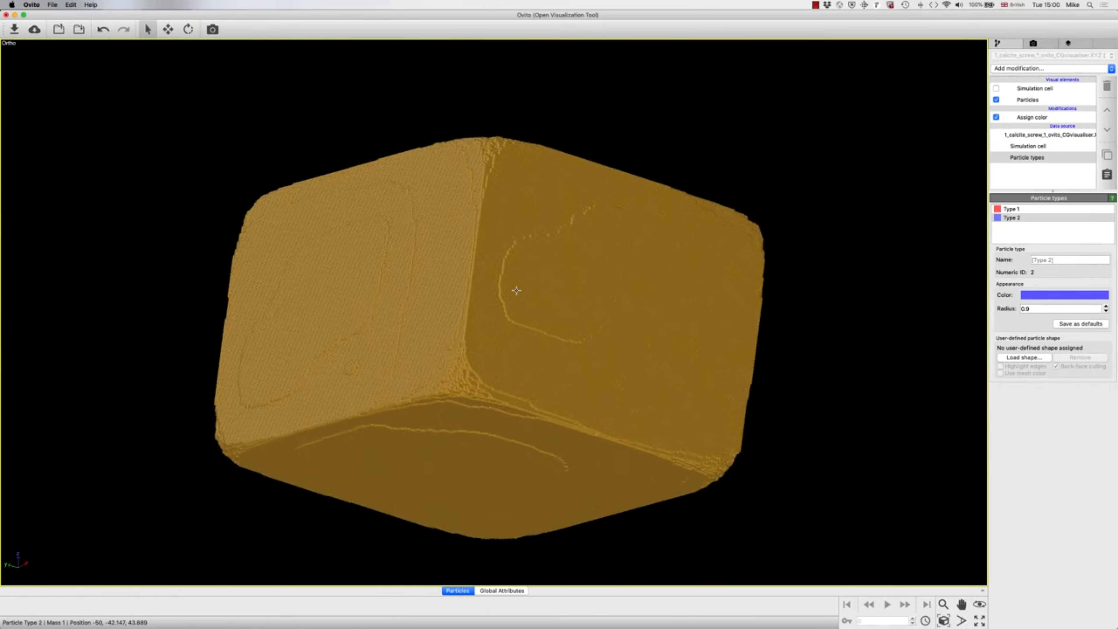
pyautogui.moveTo(488, 330); pyautogui.dragTo(492, 392)
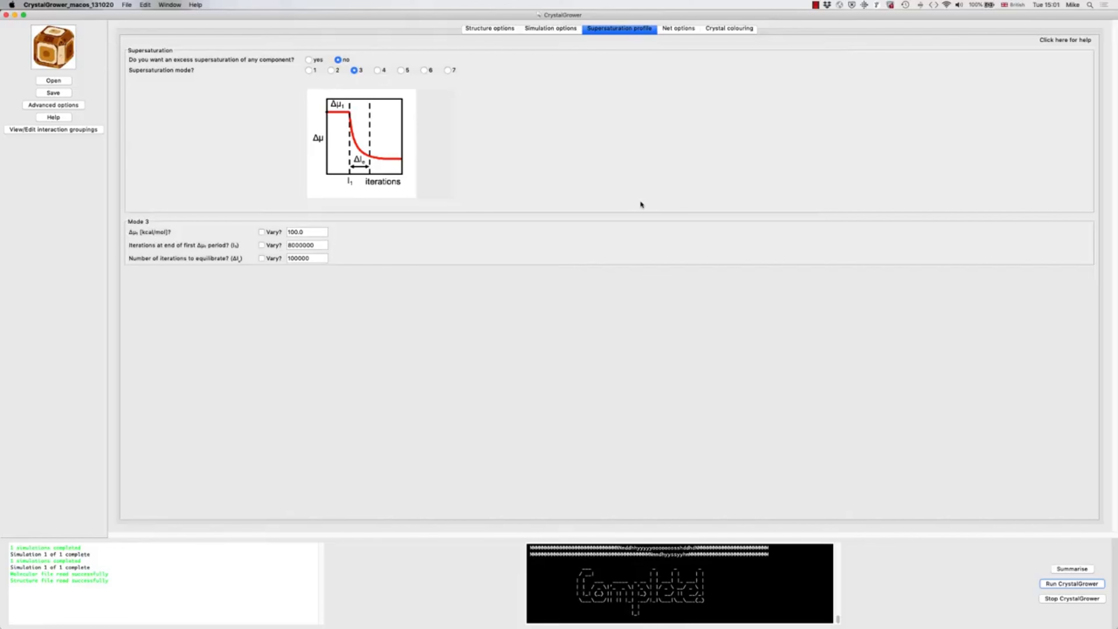
# Step: Switch to CrystalGrower, disable saving a checkpoint file and enable loading a checkpoint
pyautogui.click(496, 30)
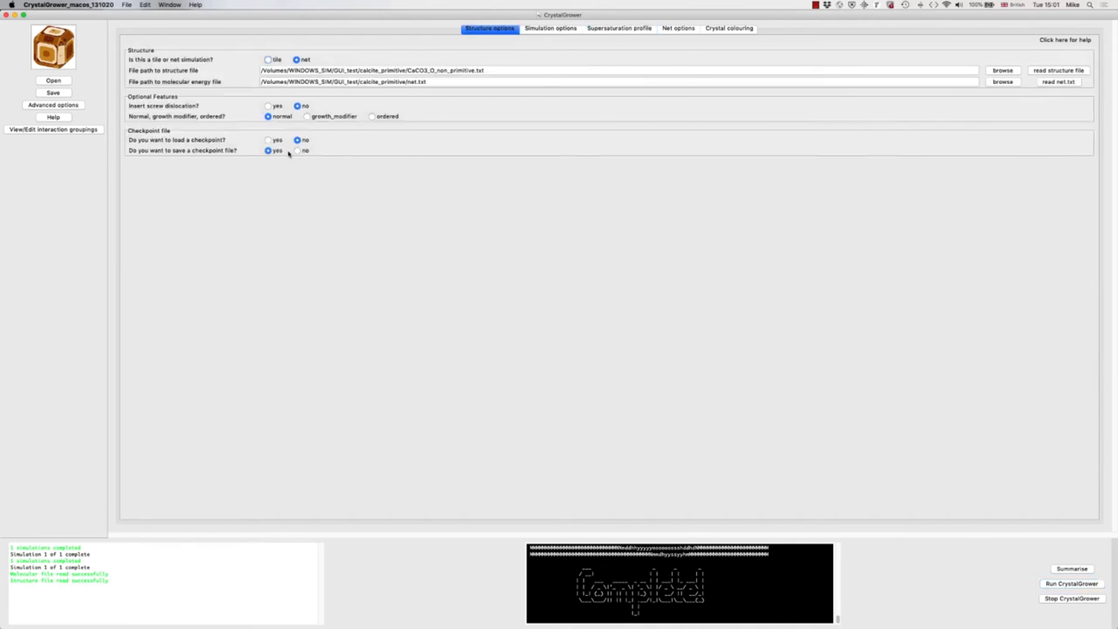
pyautogui.click(297, 151)
pyautogui.click(268, 140)
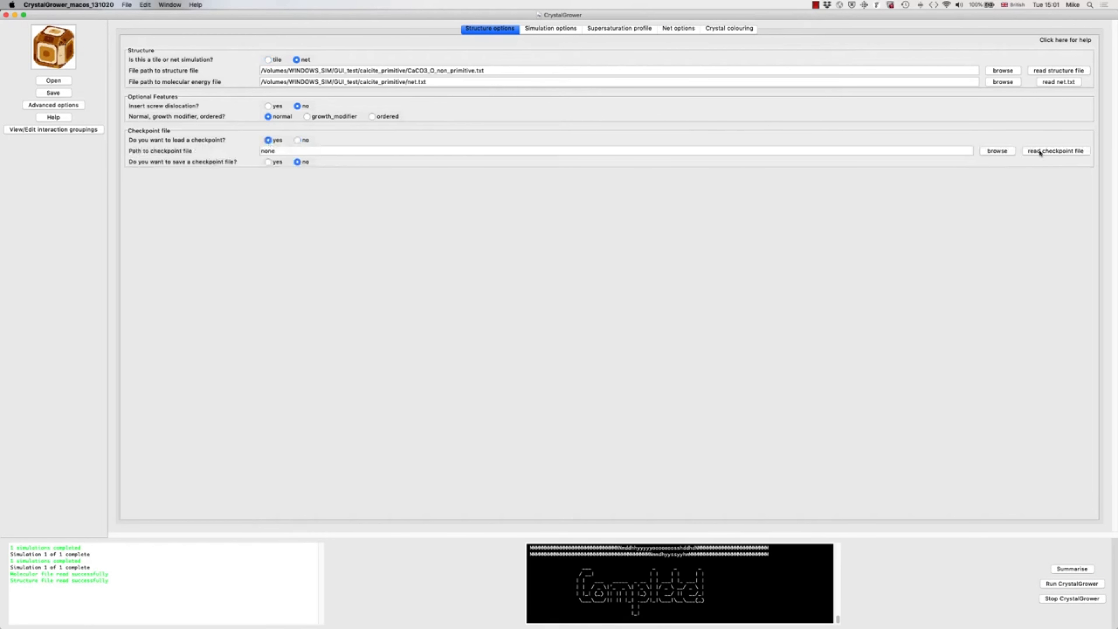
# Step: Choose 1_calcite_screw_1_checkpoint.txt from the 20201013_1456/1_calcite_screw_1 folder as the checkpoint file and read it in
pyautogui.click(997, 150)
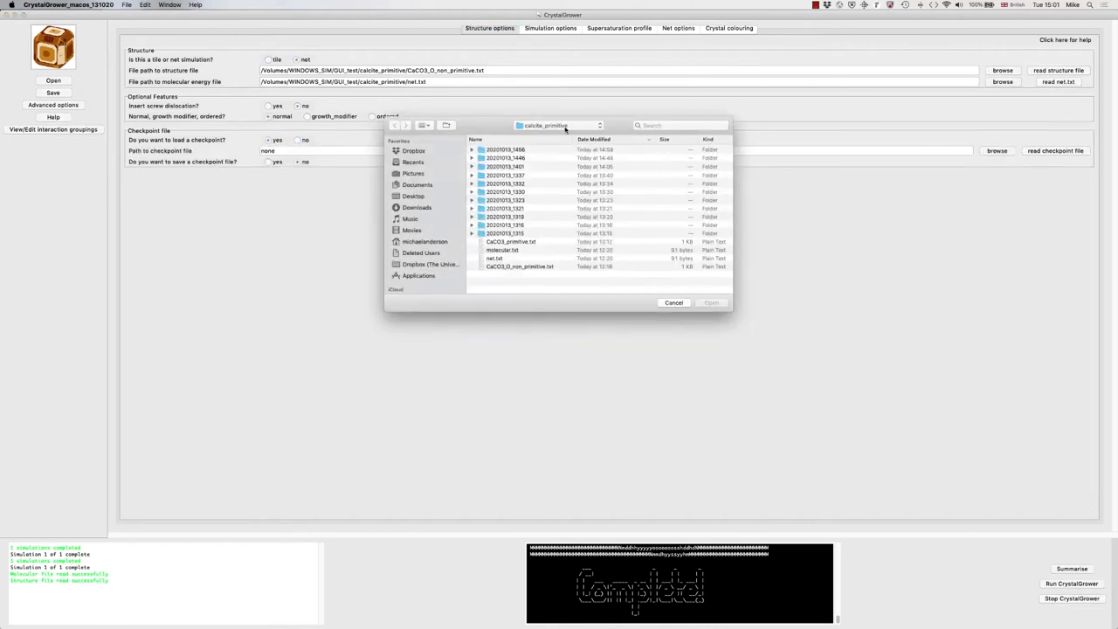
pyautogui.click(565, 127)
pyautogui.click(565, 128)
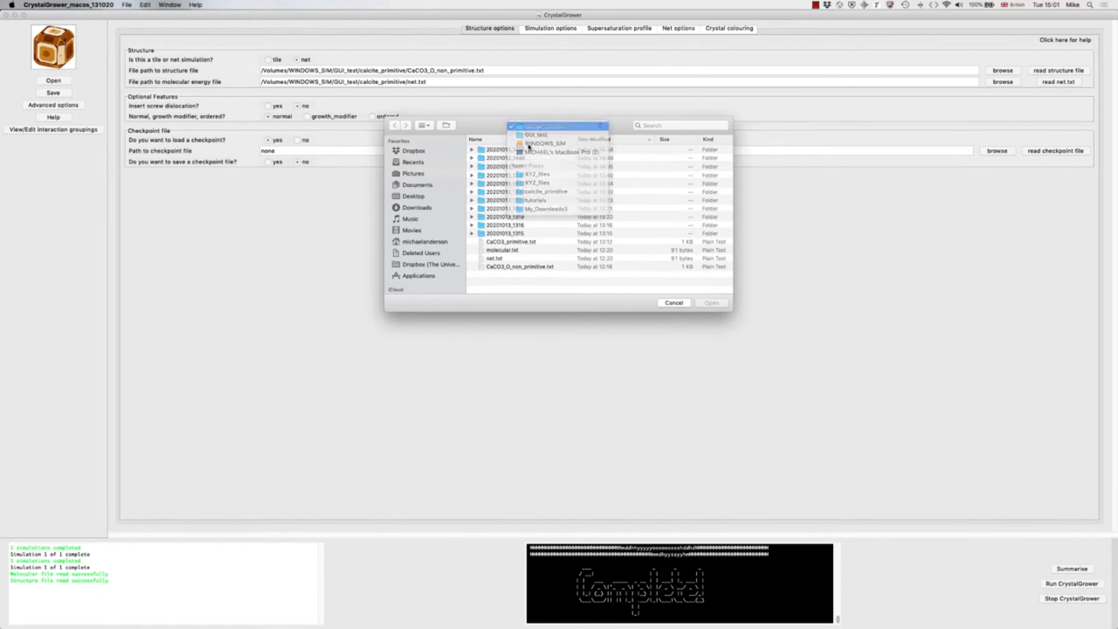
pyautogui.doubleClick(501, 151)
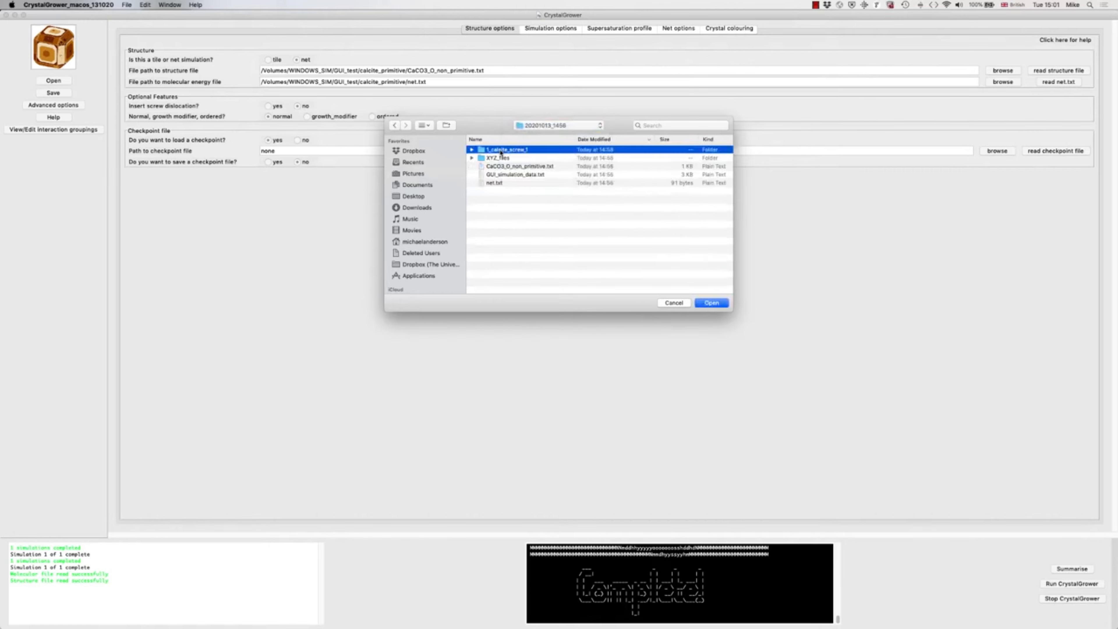
pyautogui.doubleClick(500, 151)
pyautogui.click(503, 150)
pyautogui.doubleClick(503, 150)
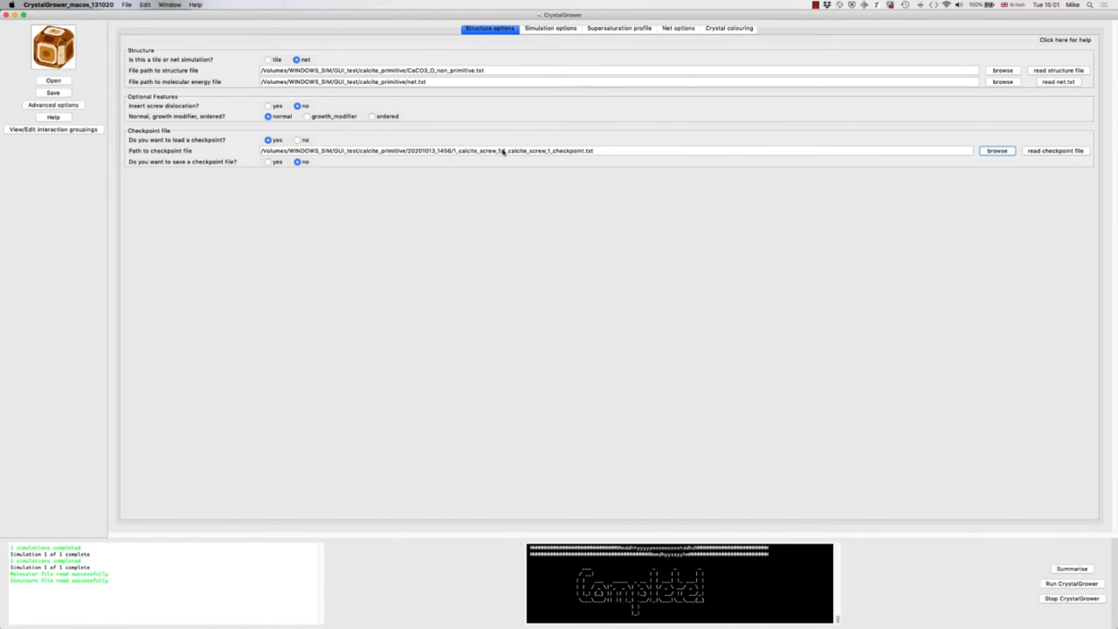
pyautogui.click(1034, 152)
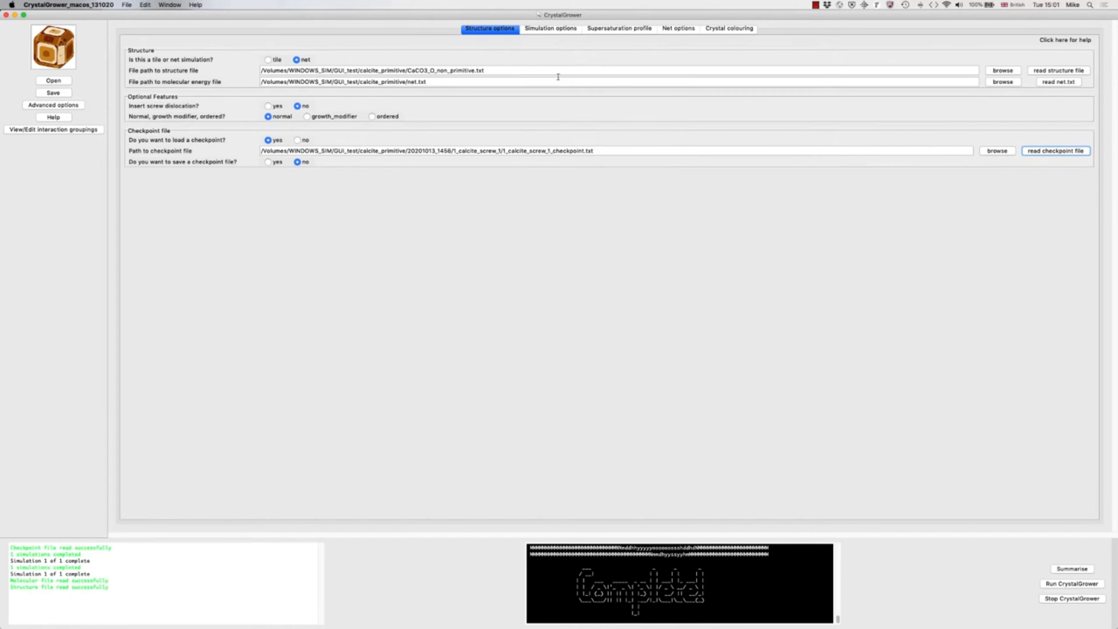
# Step: Enable the screw dislocation, check its core settings, and use supersaturation mode 2 with Δμ₁ set to 2 kcal/mol
pyautogui.click(268, 106)
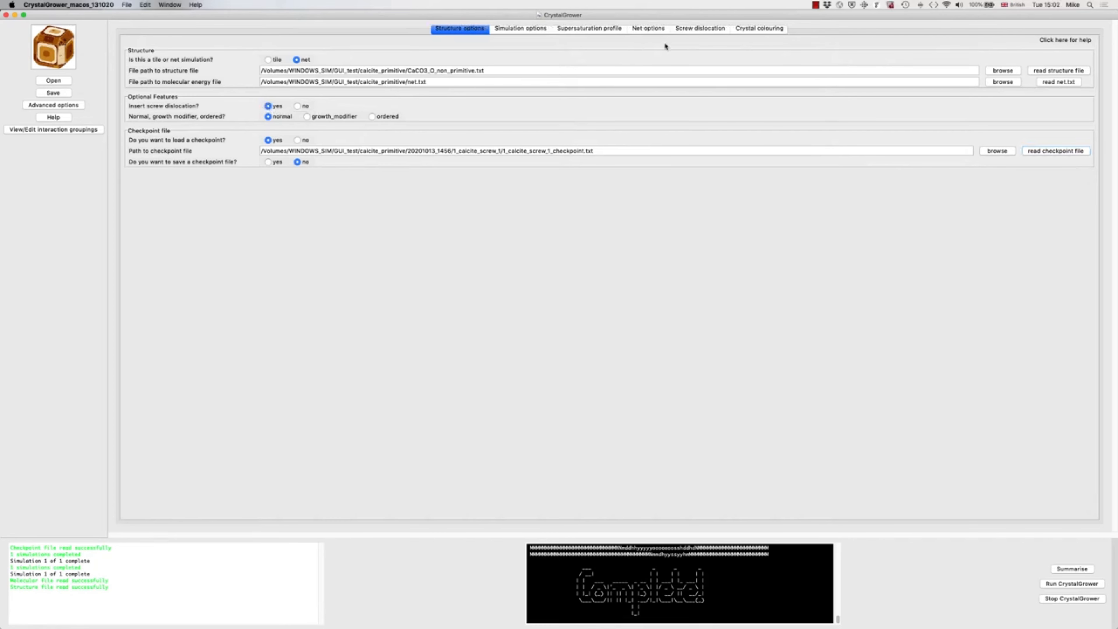
pyautogui.click(695, 27)
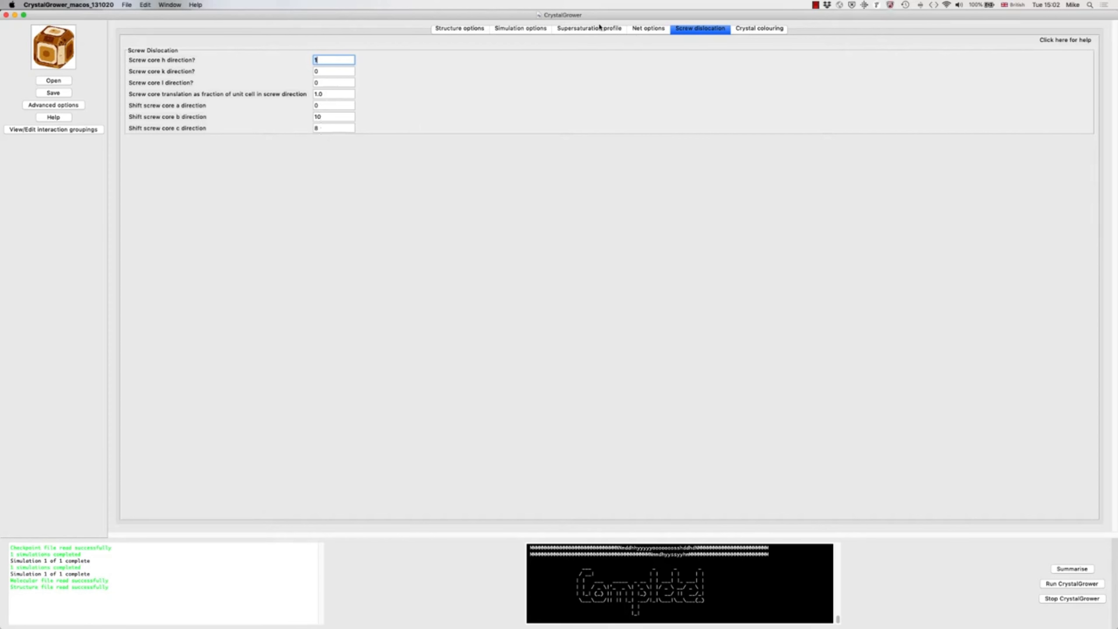
pyautogui.click(569, 30)
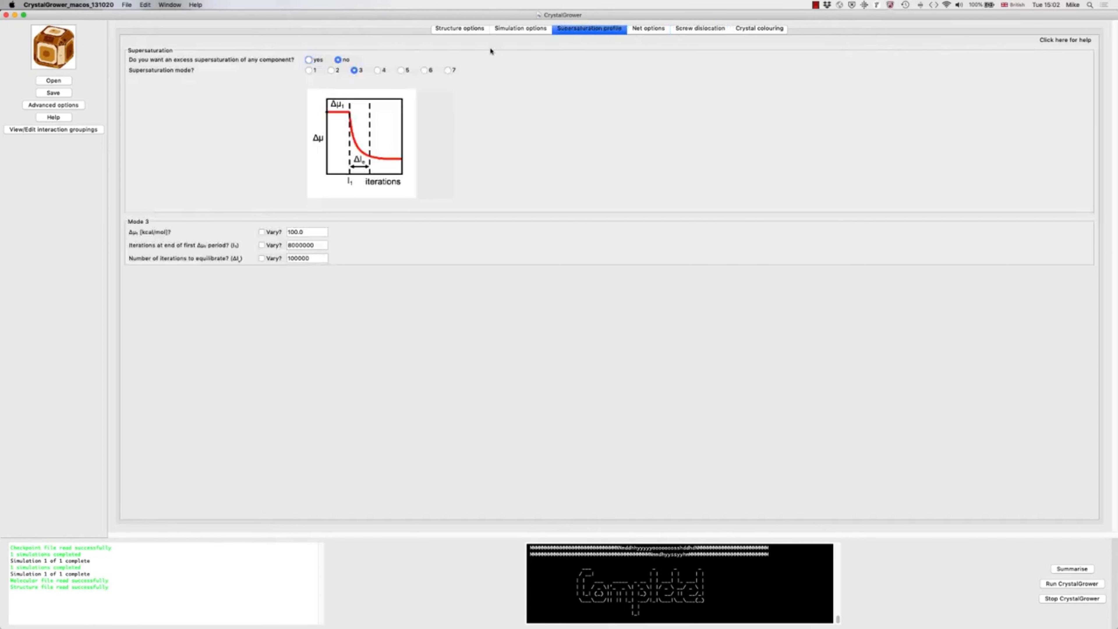
pyautogui.click(331, 70)
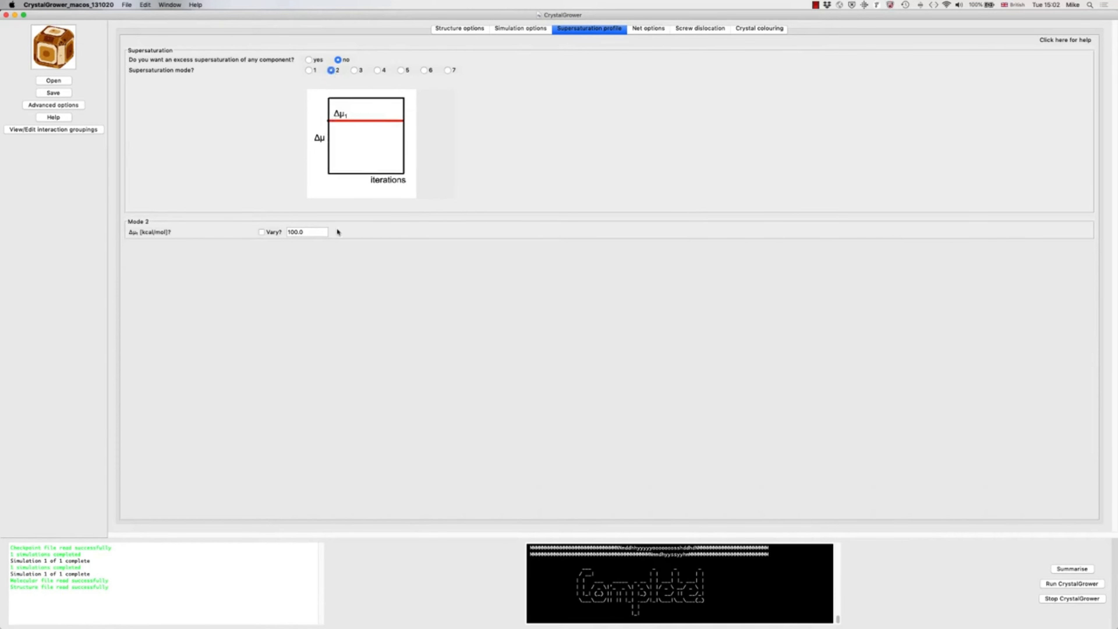
pyautogui.doubleClick(305, 231)
pyautogui.write('2')
# Step: Set the number of iterations to 3000000 in the simulation options
pyautogui.click(519, 30)
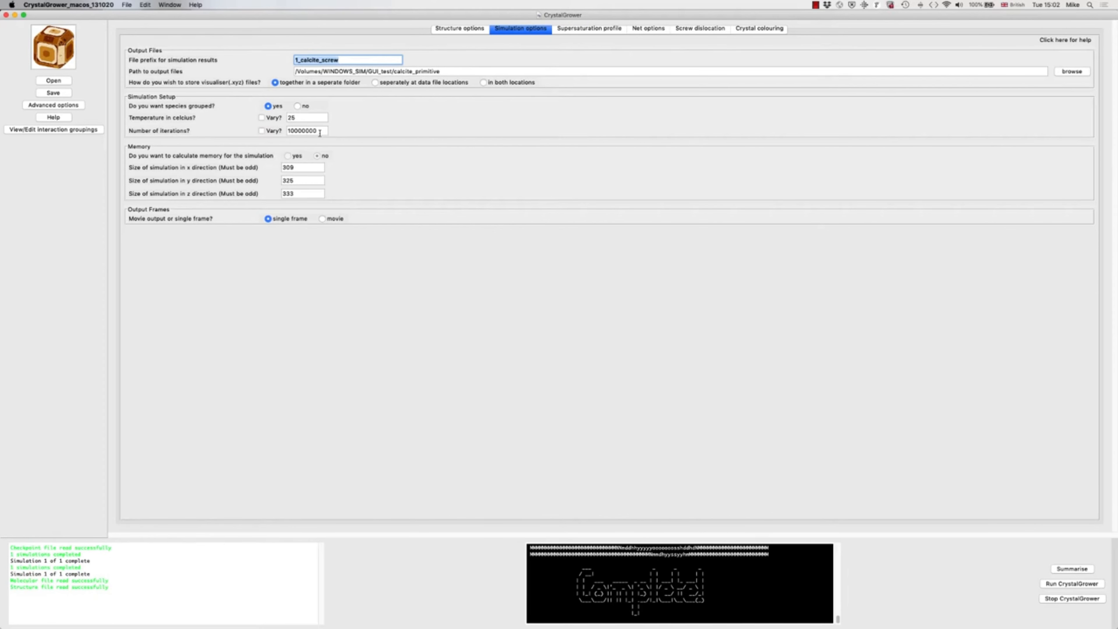
pyautogui.click(292, 131)
pyautogui.press('BackSpace')
pyautogui.press('BackSpace')
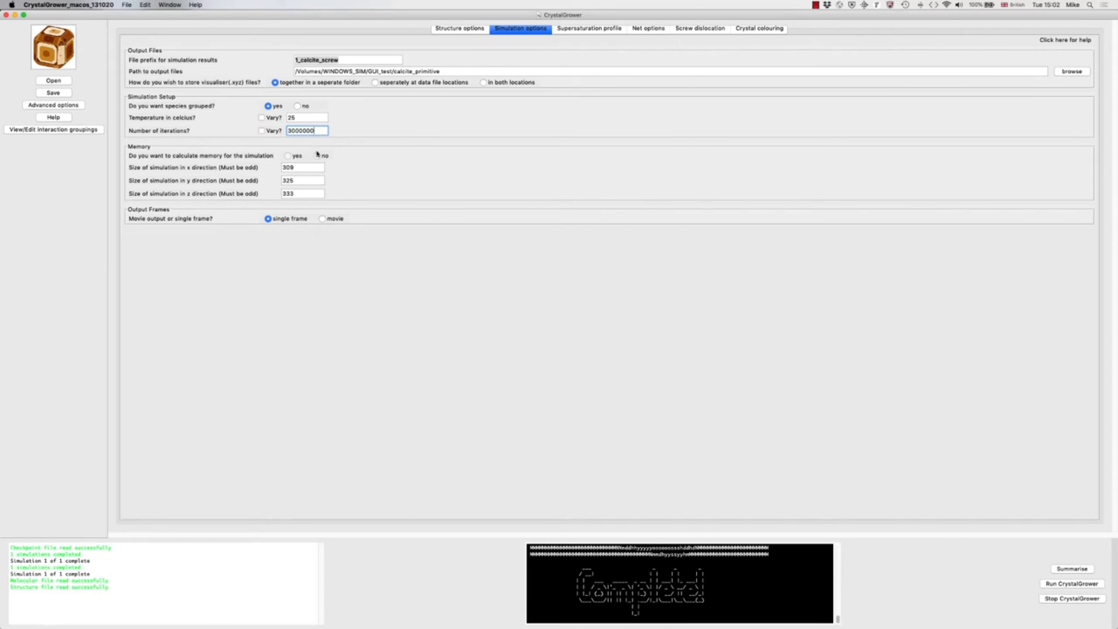
# Step: Set the simulation size to 451 in each of the x, y and z directions
pyautogui.doubleClick(296, 169)
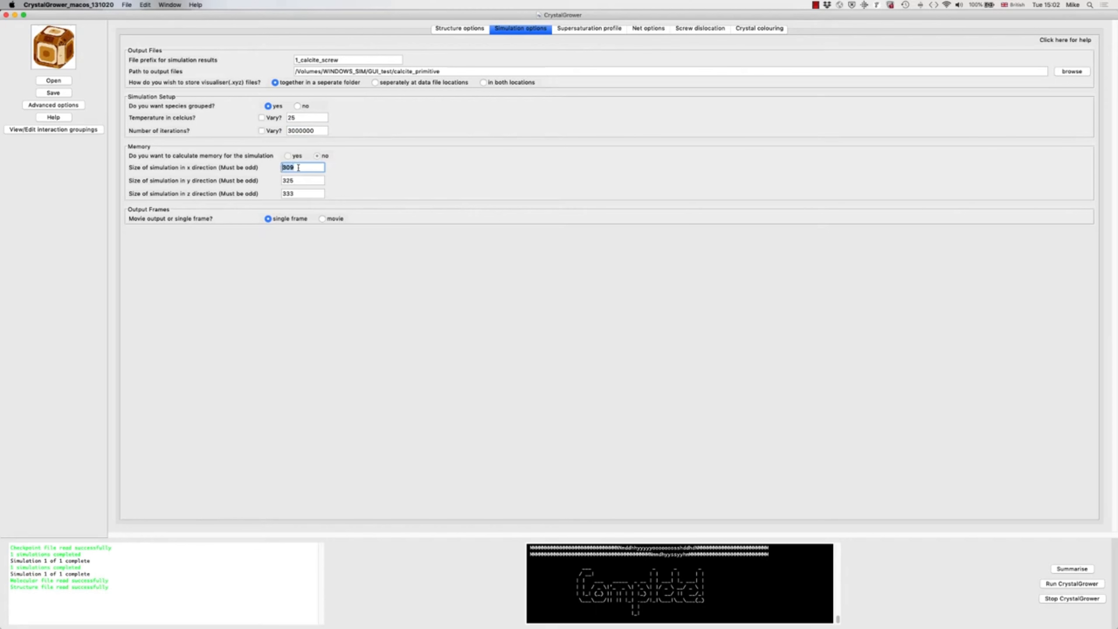
pyautogui.write('451')
pyautogui.click(294, 180)
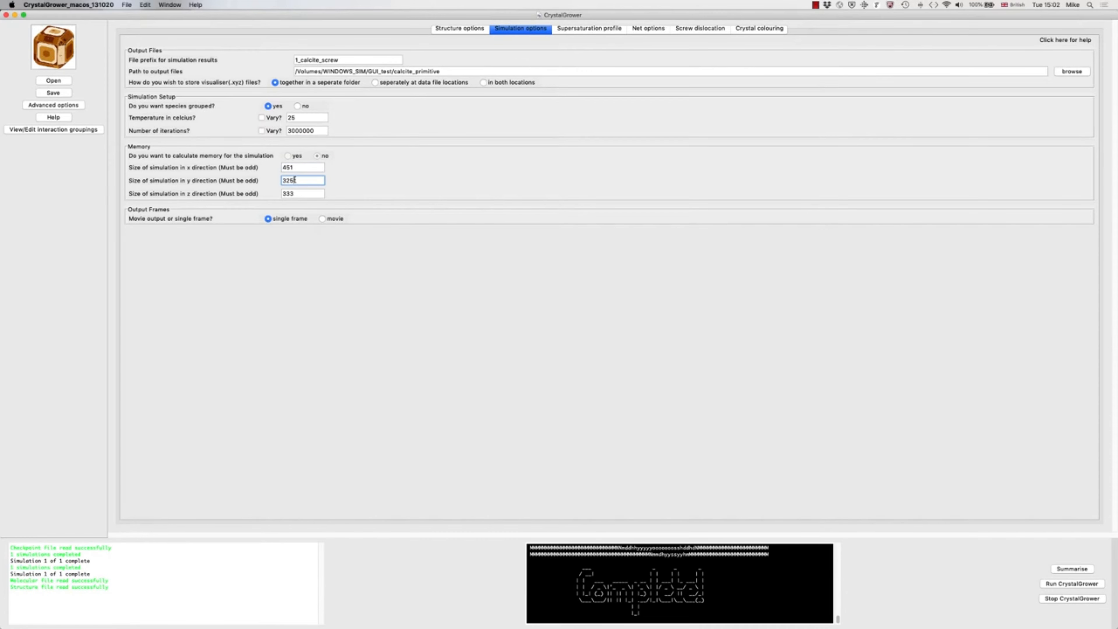
pyautogui.press('BackSpace')
pyautogui.press('BackSpace')
pyautogui.press('BackSpace')
pyautogui.write('451')
pyautogui.doubleClick(292, 194)
pyautogui.write('45')
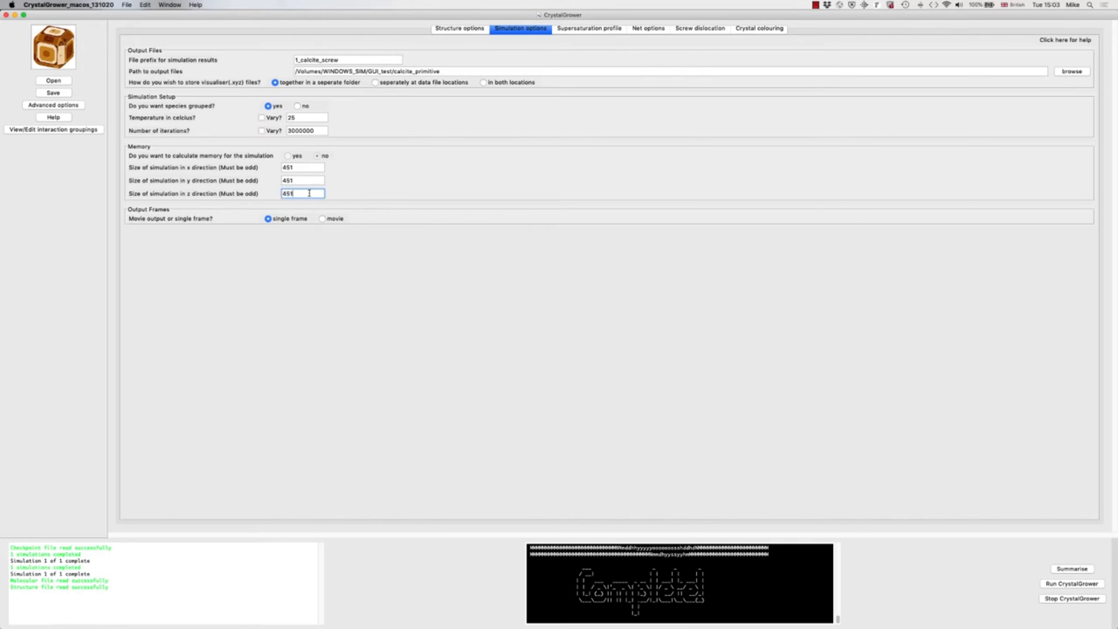
# Step: Set the output to a movie with 50 frames and run the simulation
pyautogui.click(325, 219)
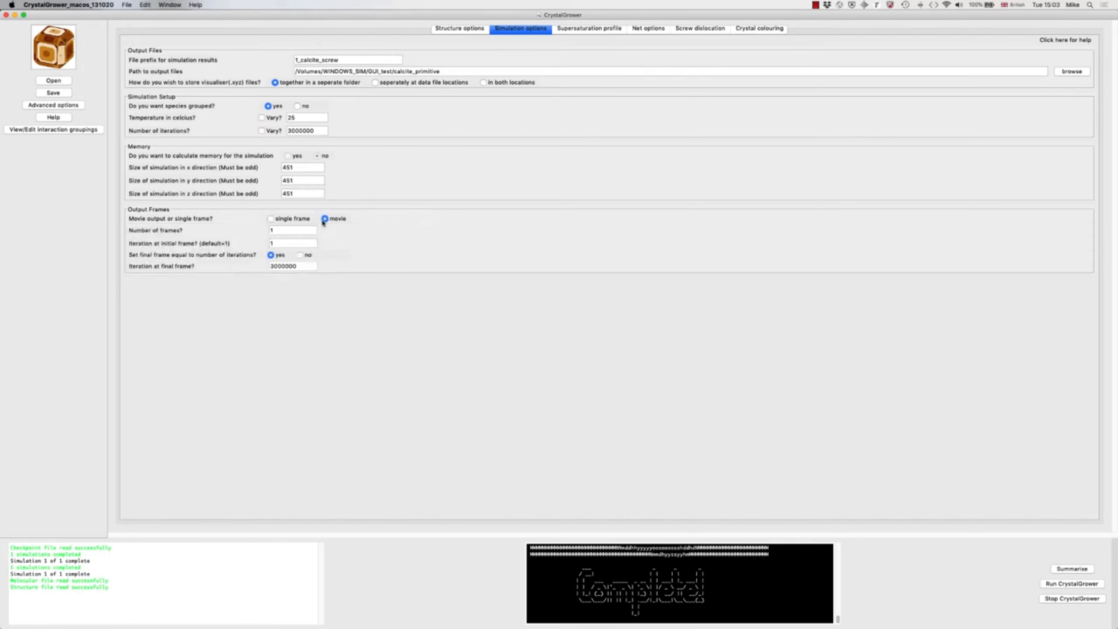
pyautogui.click(291, 230)
pyautogui.write('50')
pyautogui.click(1062, 584)
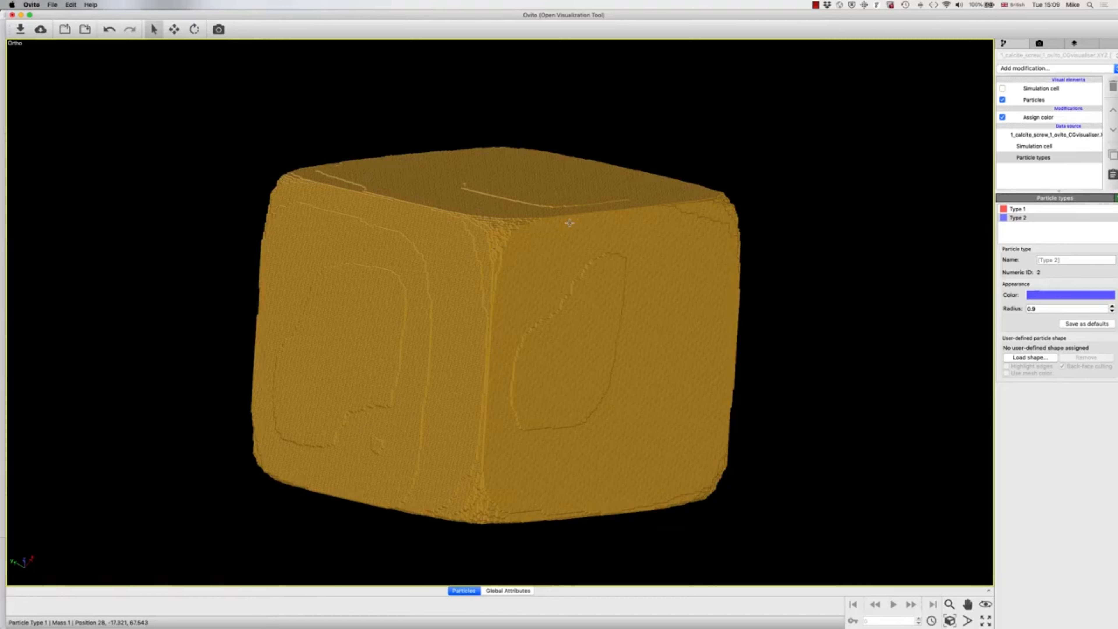
# Step: In OVITO, import 1_calcite_screw_1_ovito_CGvisualiser.XYZ from the 20201013_1503 run's XYZ_files folder, replacing the selected object
pyautogui.press('super+i')
pyautogui.click(539, 71)
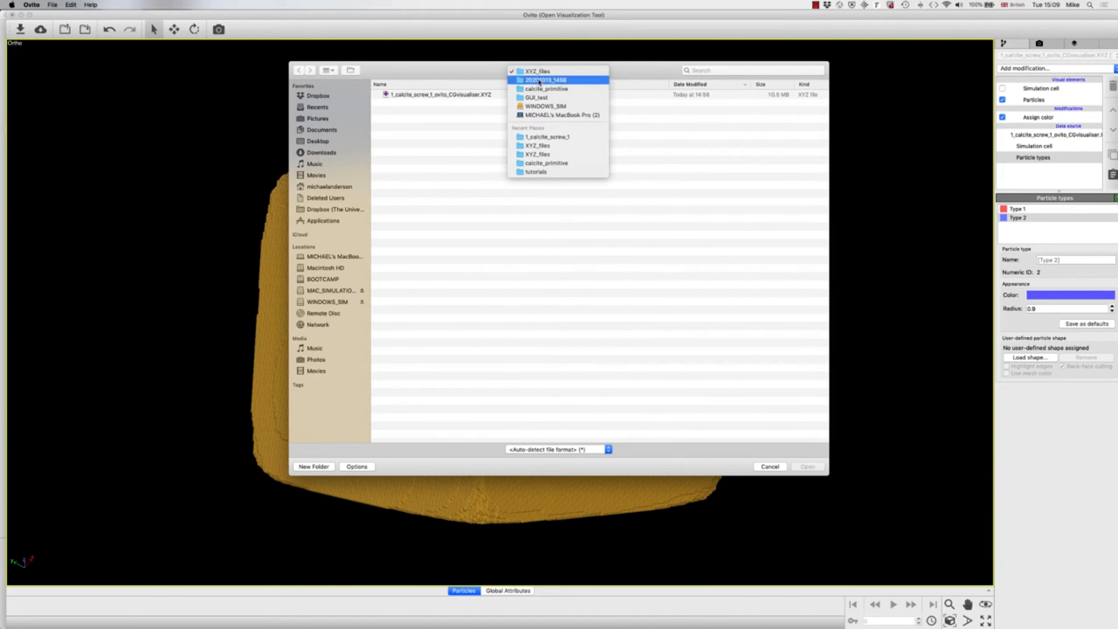
pyautogui.click(539, 92)
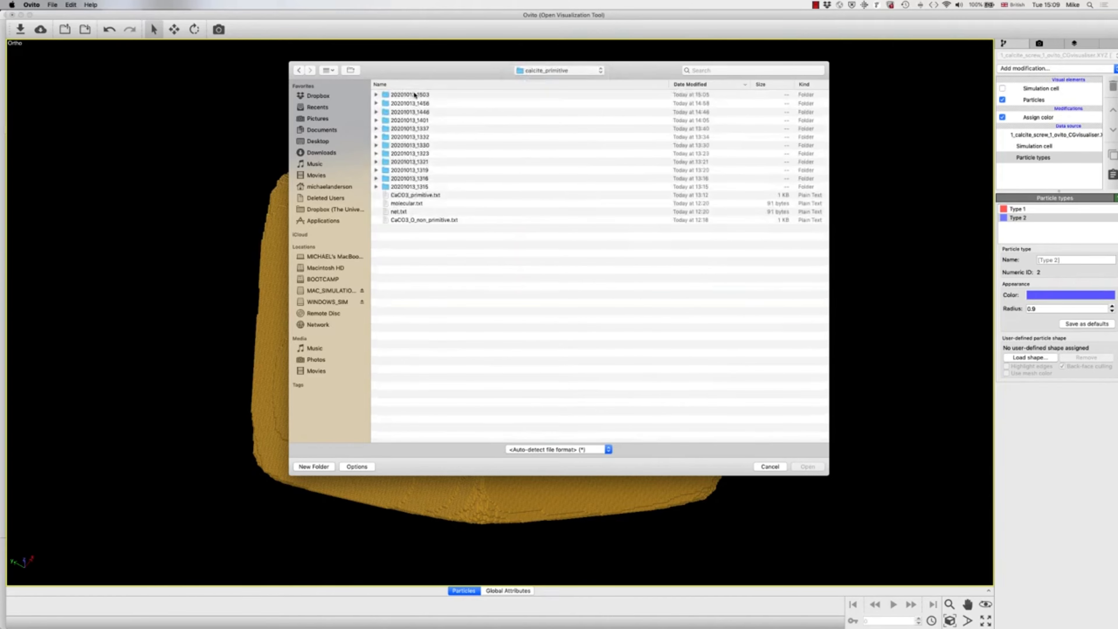
pyautogui.doubleClick(415, 94)
pyautogui.doubleClick(409, 103)
pyautogui.doubleClick(411, 94)
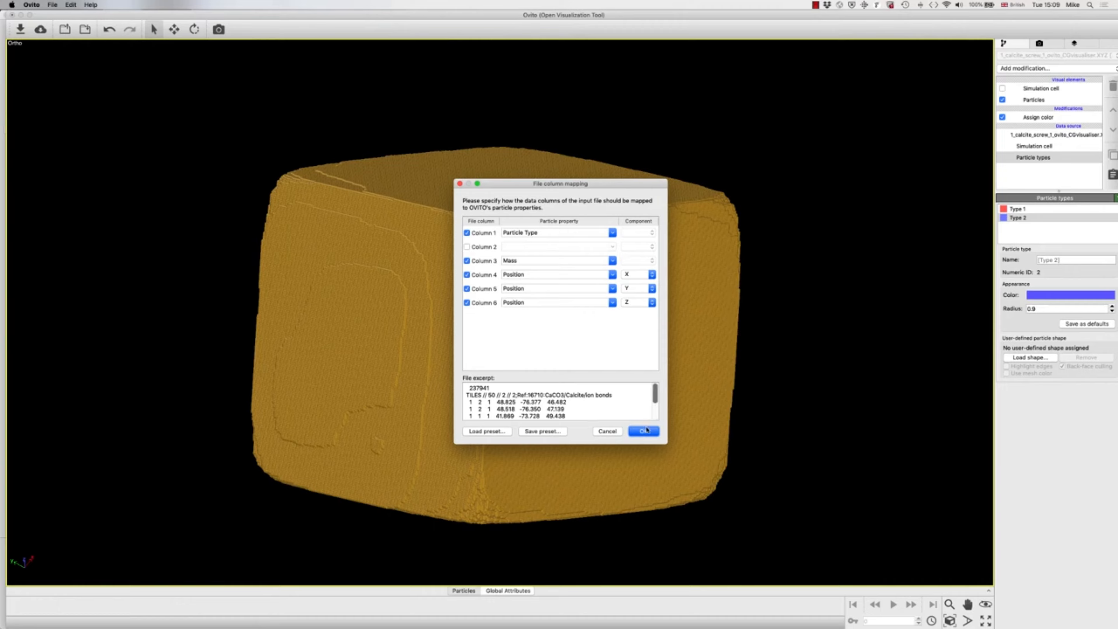
pyautogui.click(643, 431)
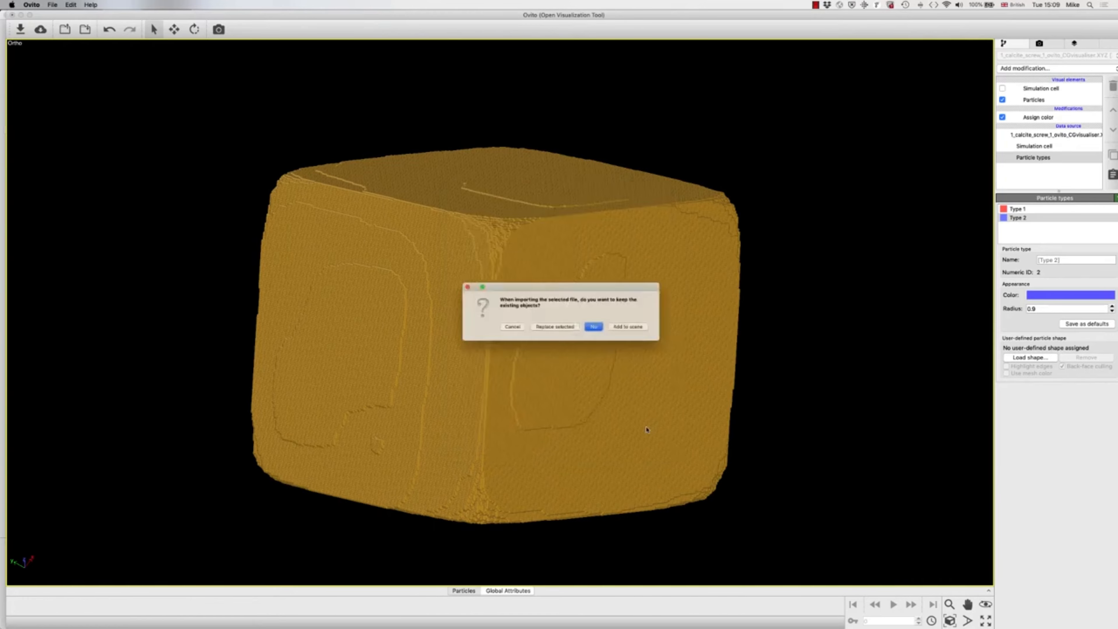
pyautogui.click(557, 331)
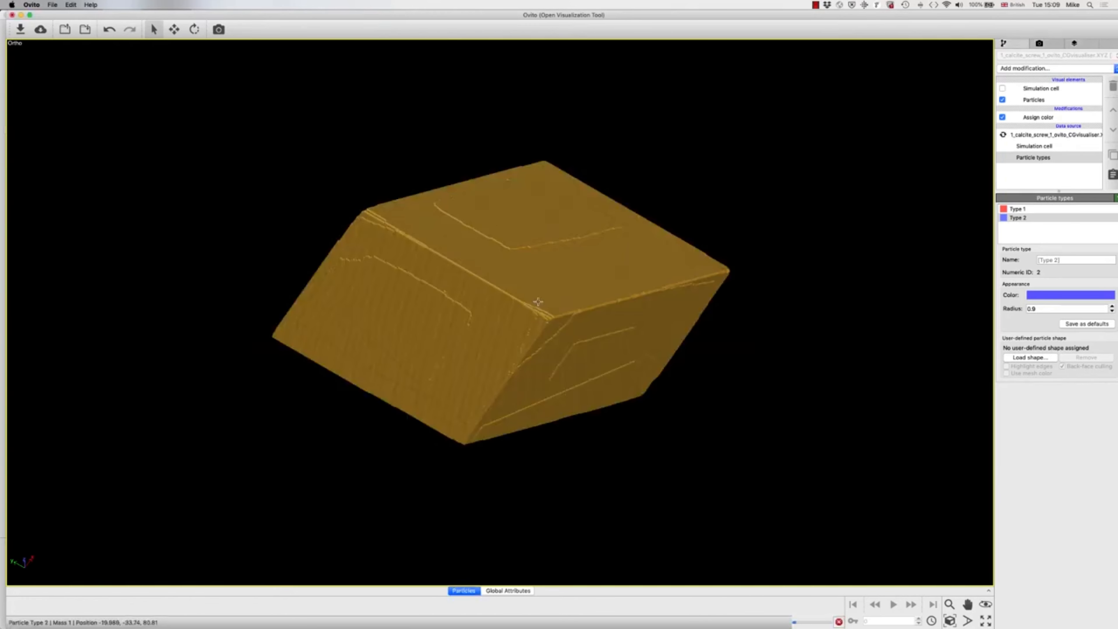
# Step: Examine the surface steps on the crystal's side faces in the first frame from several angles
pyautogui.moveTo(528, 304); pyautogui.dragTo(471, 279)
pyautogui.press('Escape')
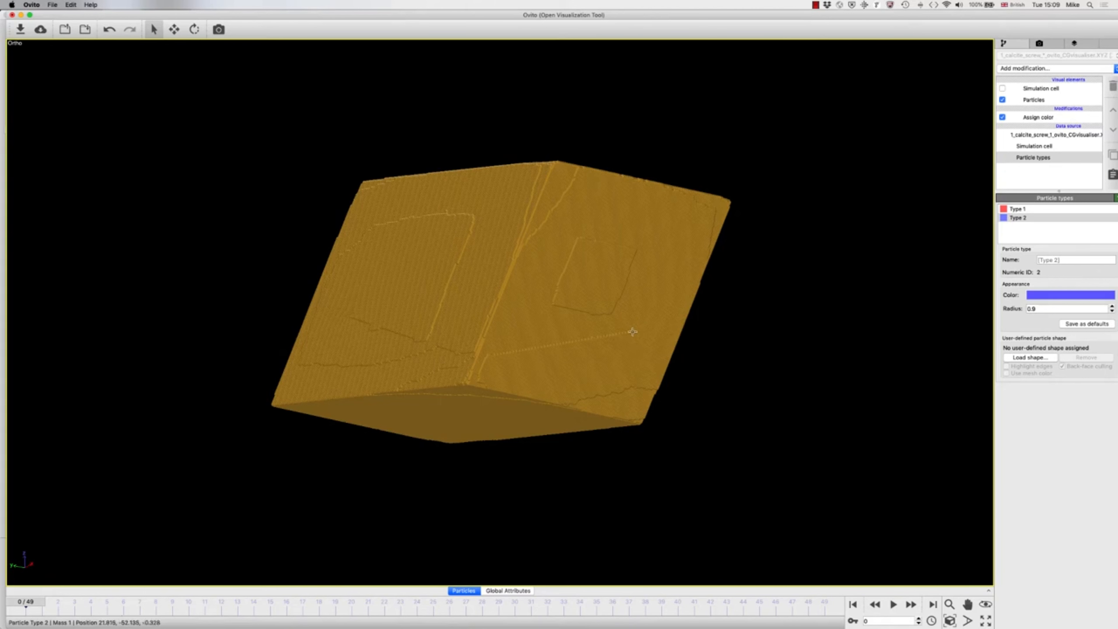
pyautogui.moveTo(382, 335); pyautogui.dragTo(362, 335)
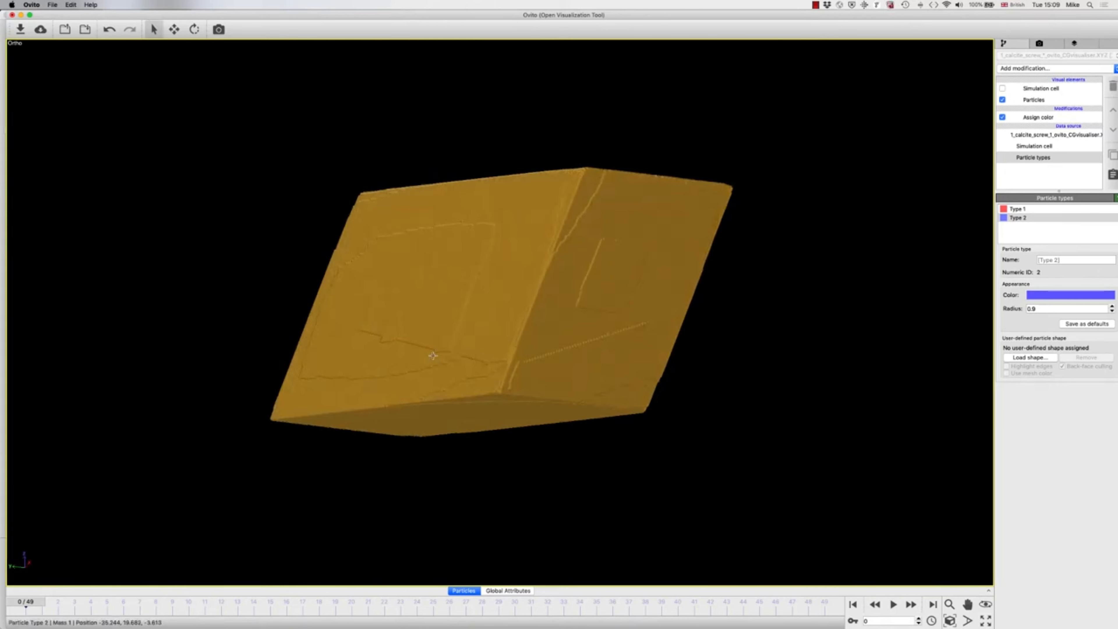
pyautogui.moveTo(431, 354); pyautogui.dragTo(412, 352)
pyautogui.press('Escape')
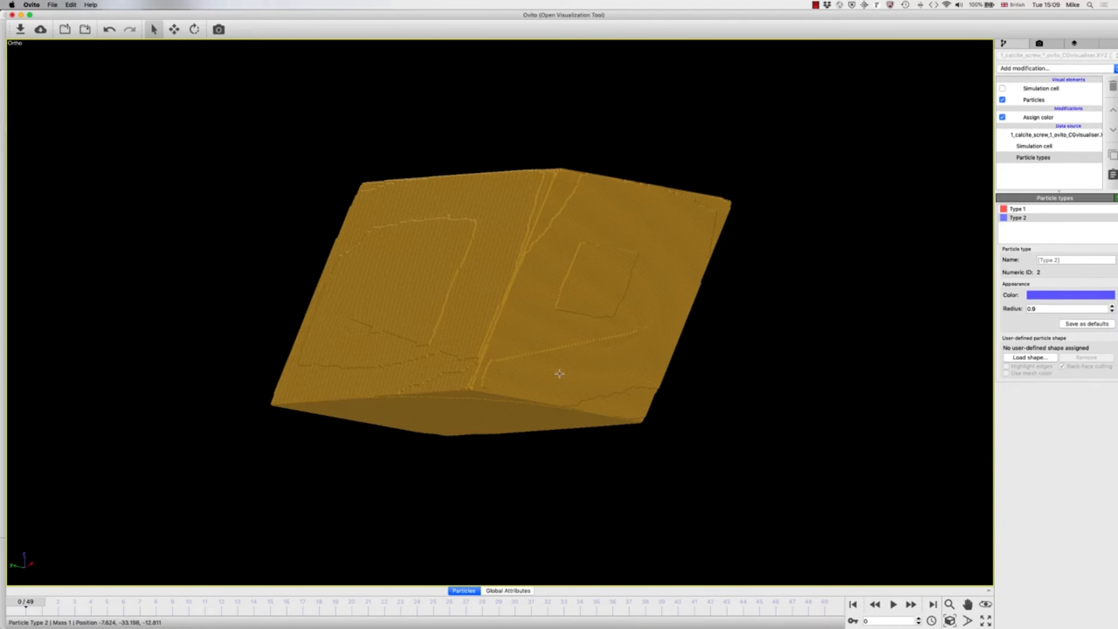
# Step: Play part of the growth animation, return to the first frame and step forward to frame 2
pyautogui.click(892, 604)
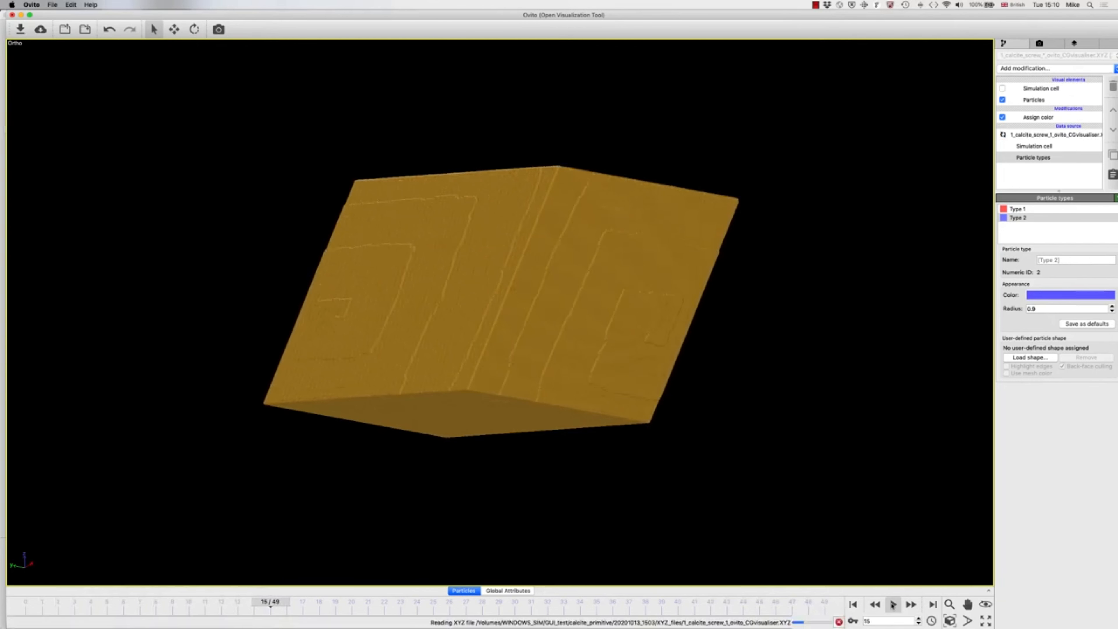
pyautogui.click(892, 604)
pyautogui.click(853, 604)
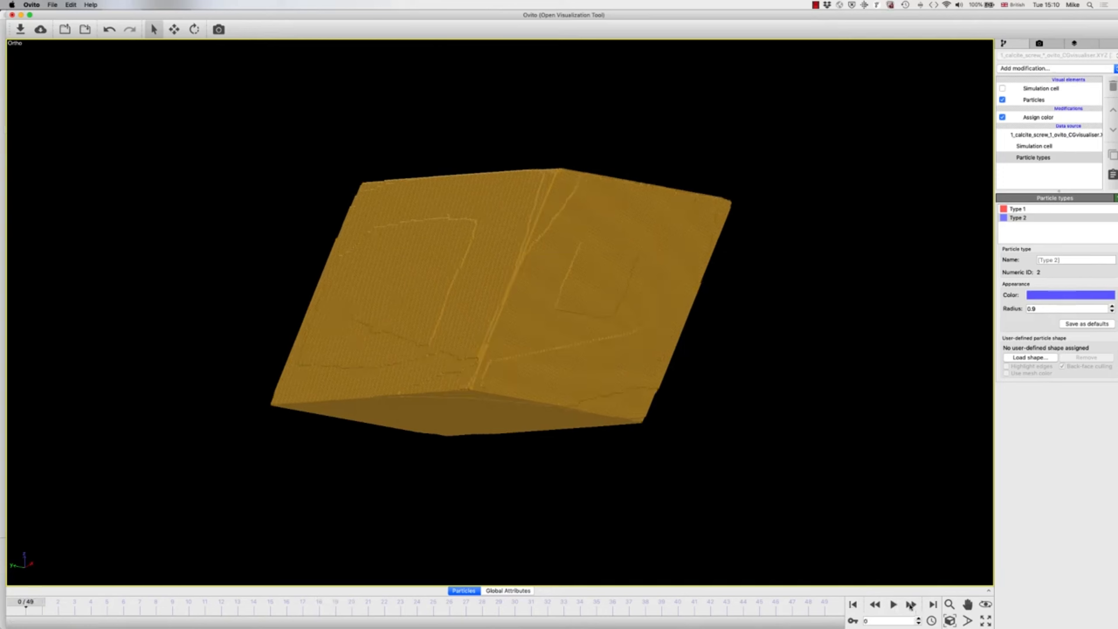
pyautogui.click(909, 604)
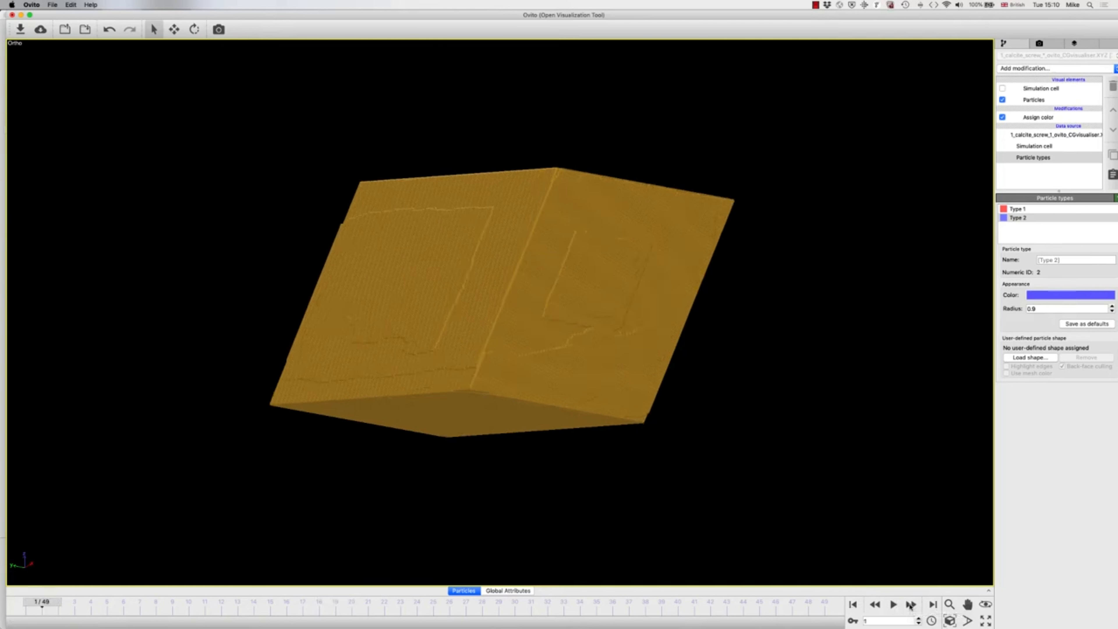
pyautogui.click(910, 604)
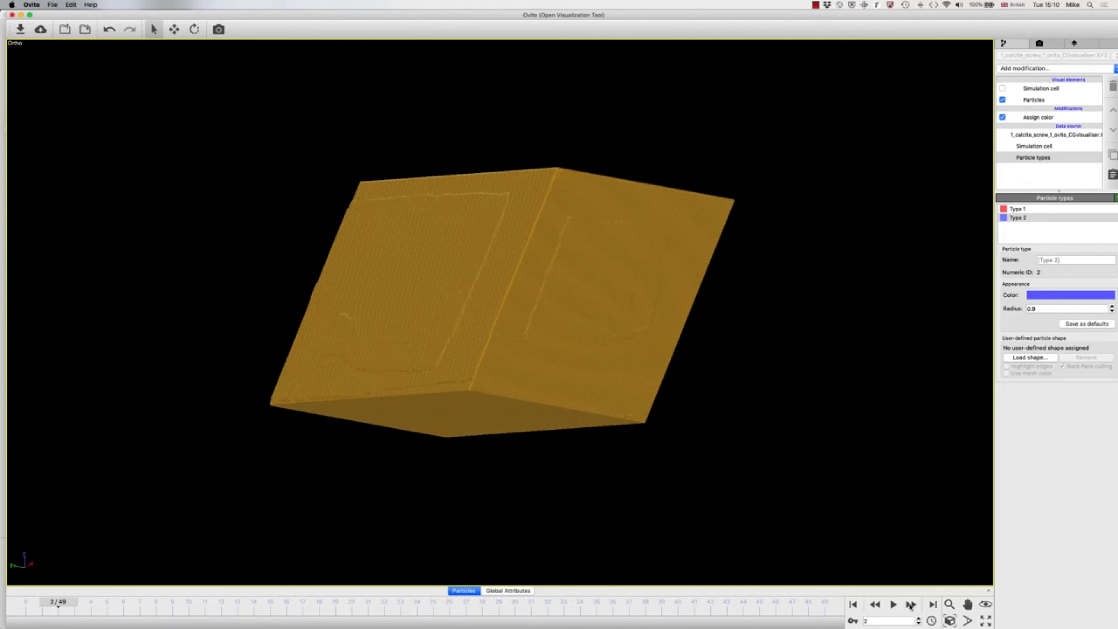
# Step: Step forward to frame 4 and play the growth animation onward from there
pyautogui.click(910, 604)
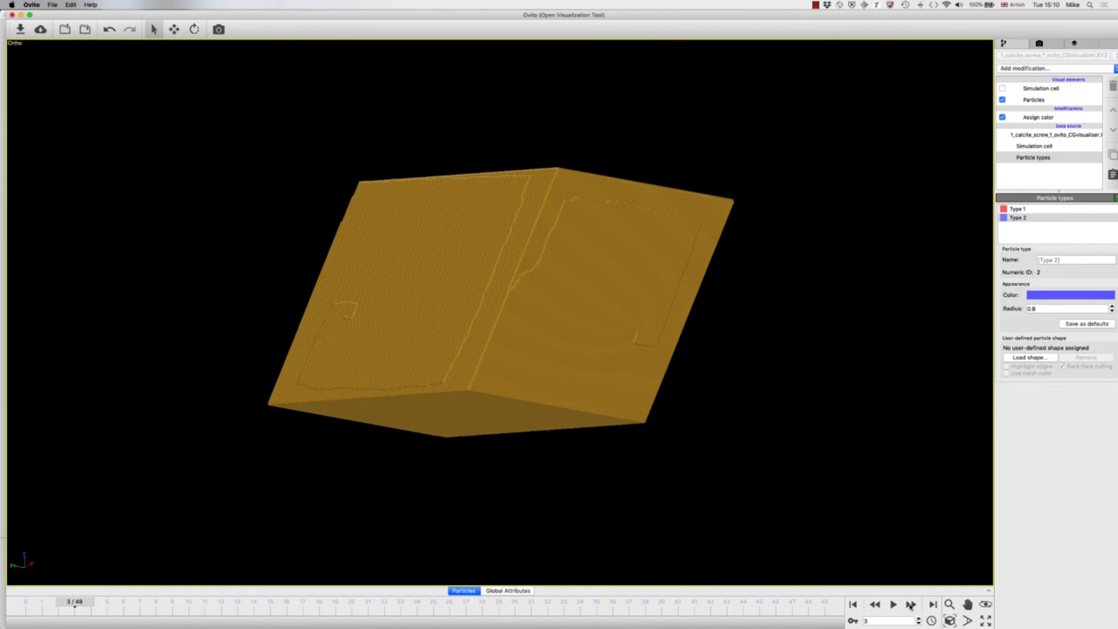
pyautogui.click(910, 604)
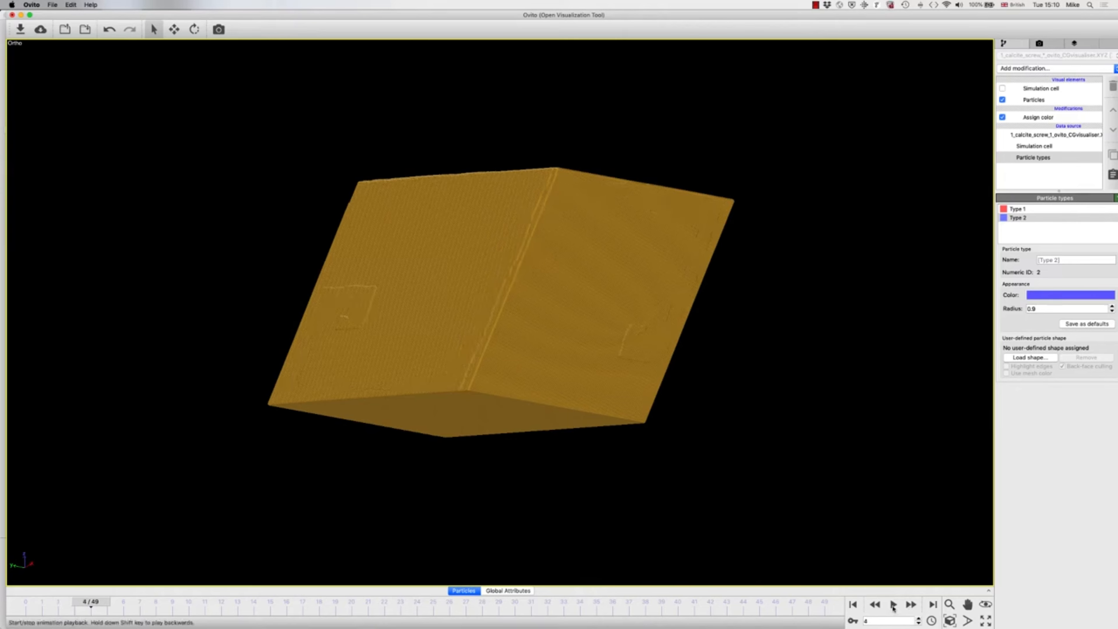
pyautogui.click(892, 604)
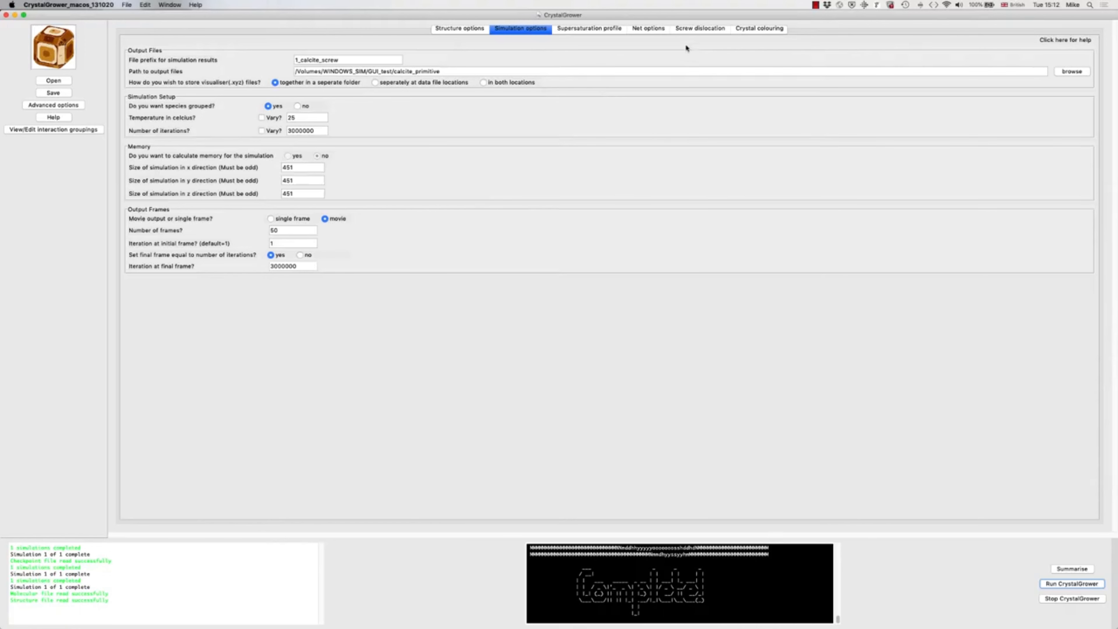
# Step: In CrystalGrower, set the screw core direction to h -4, k 4, l 1 with a translation of 0.166666 of the unit cell
pyautogui.click(691, 29)
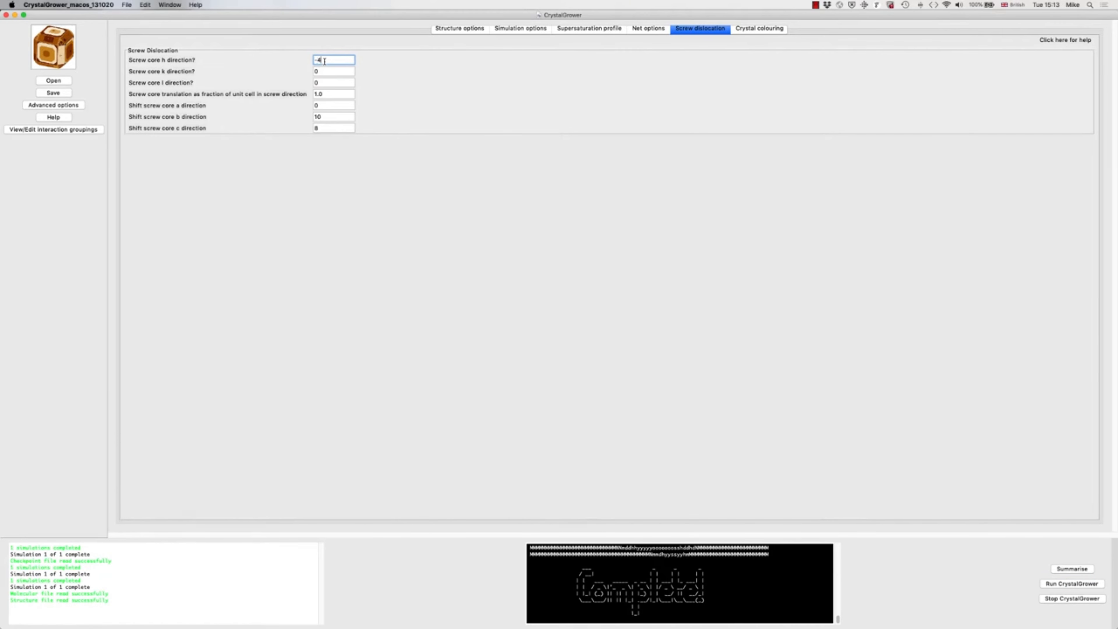
pyautogui.click(319, 73)
pyautogui.click(322, 83)
pyautogui.moveTo(325, 94); pyautogui.dragTo(312, 94)
pyautogui.write('0.16666666')
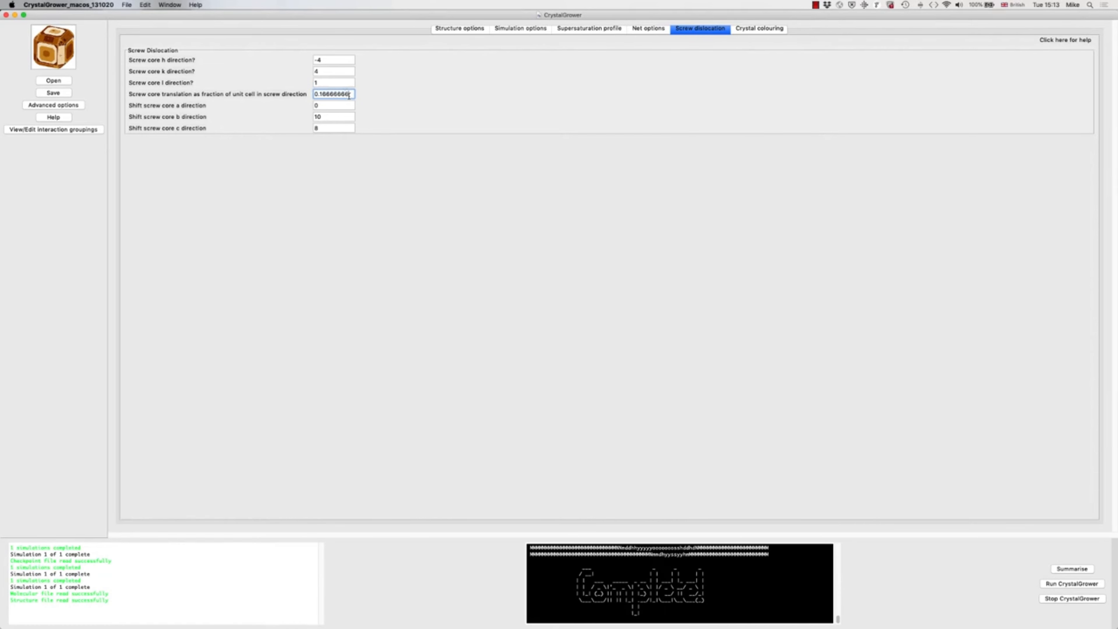
# Step: Set the screw core shifts in the b and c directions to 0 and check the translation value
pyautogui.click(331, 117)
pyautogui.click(324, 125)
pyautogui.click(324, 116)
pyautogui.moveTo(314, 94); pyautogui.dragTo(350, 95)
pyautogui.click(352, 99)
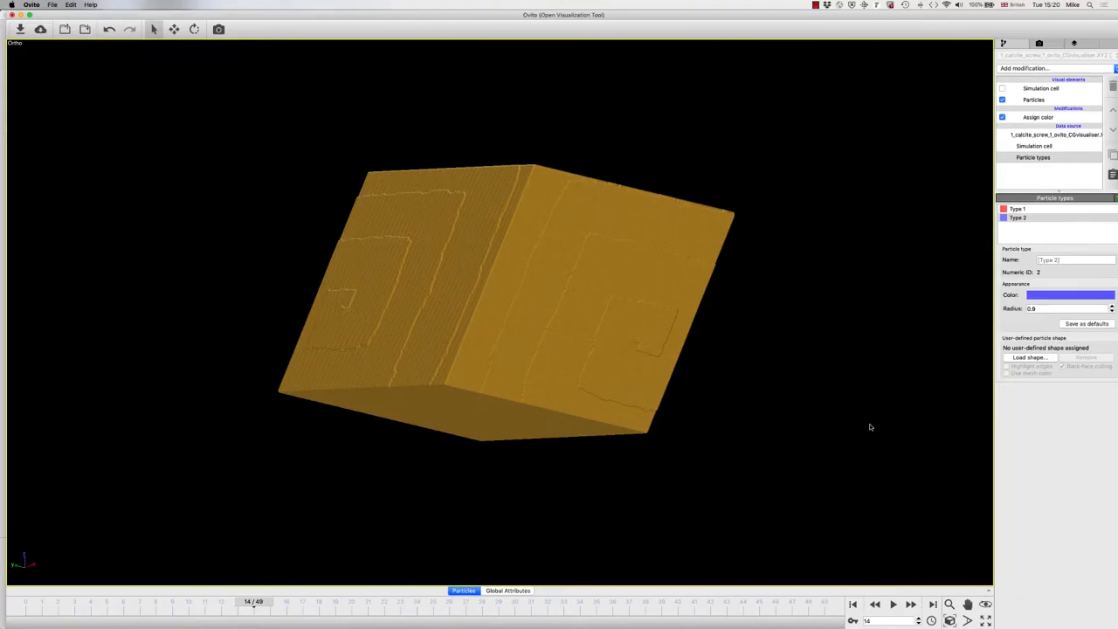
# Step: In OVITO, import 1_calcite_screw_1_ovito_CGvisualiser.XYZ from the 20201013_1513 run's XYZ_files folder, replacing the selected object
pyautogui.press('super+i')
pyautogui.click(542, 71)
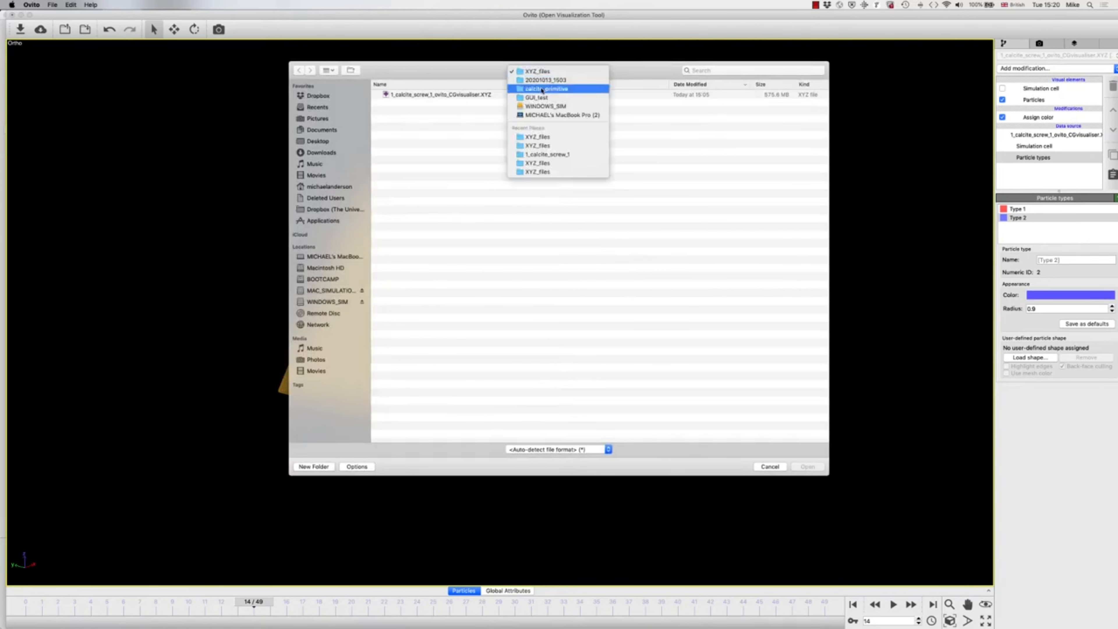
pyautogui.click(518, 92)
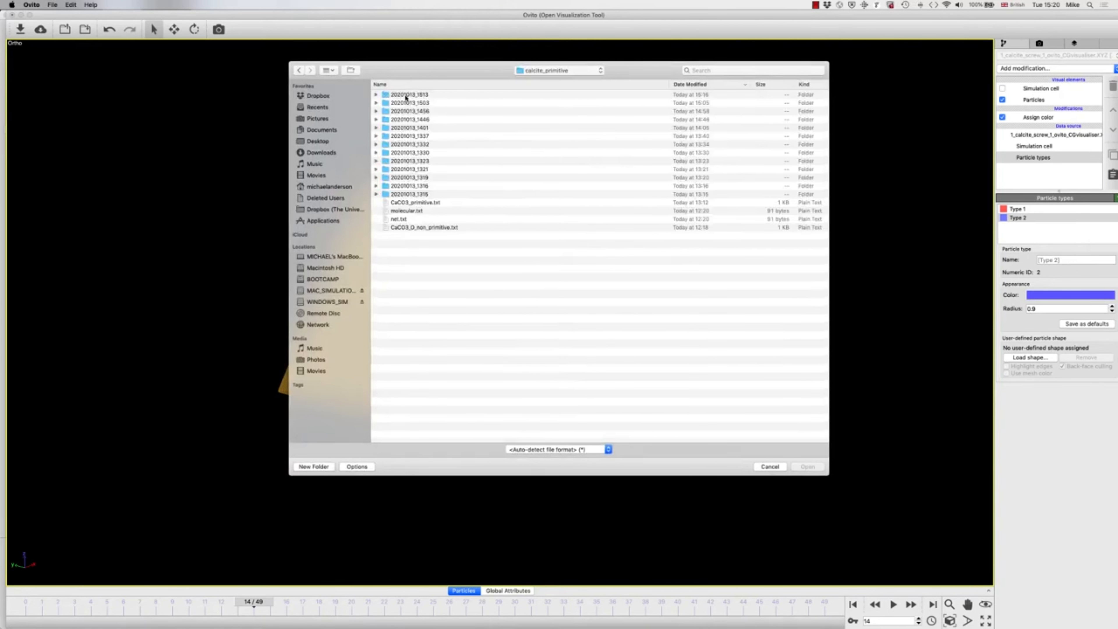
pyautogui.doubleClick(403, 95)
pyautogui.doubleClick(402, 103)
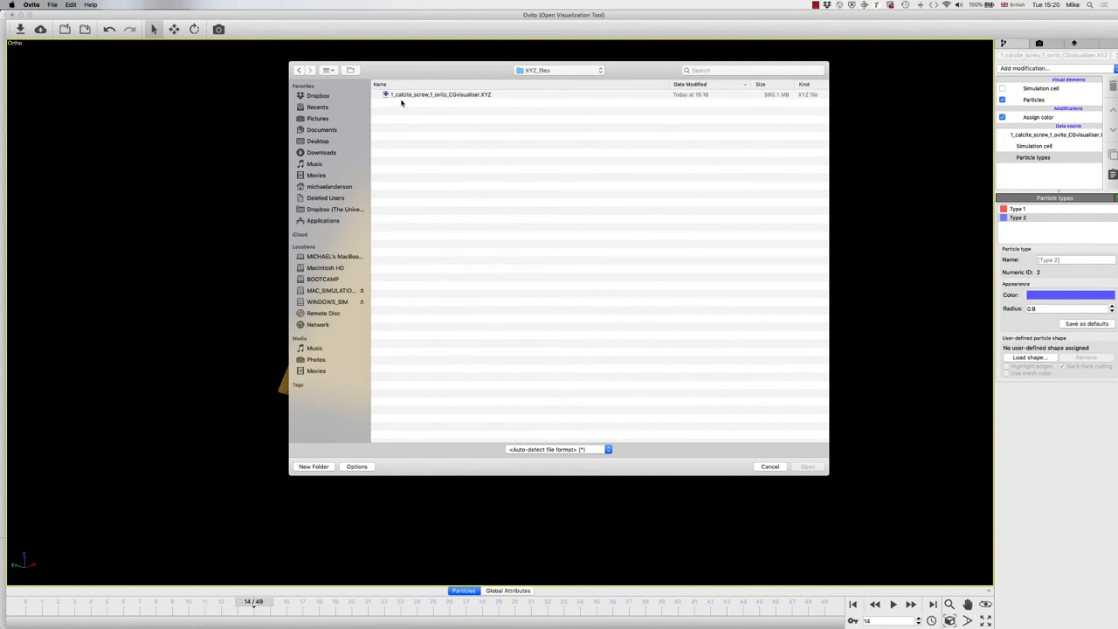
pyautogui.doubleClick(401, 96)
pyautogui.press('Return')
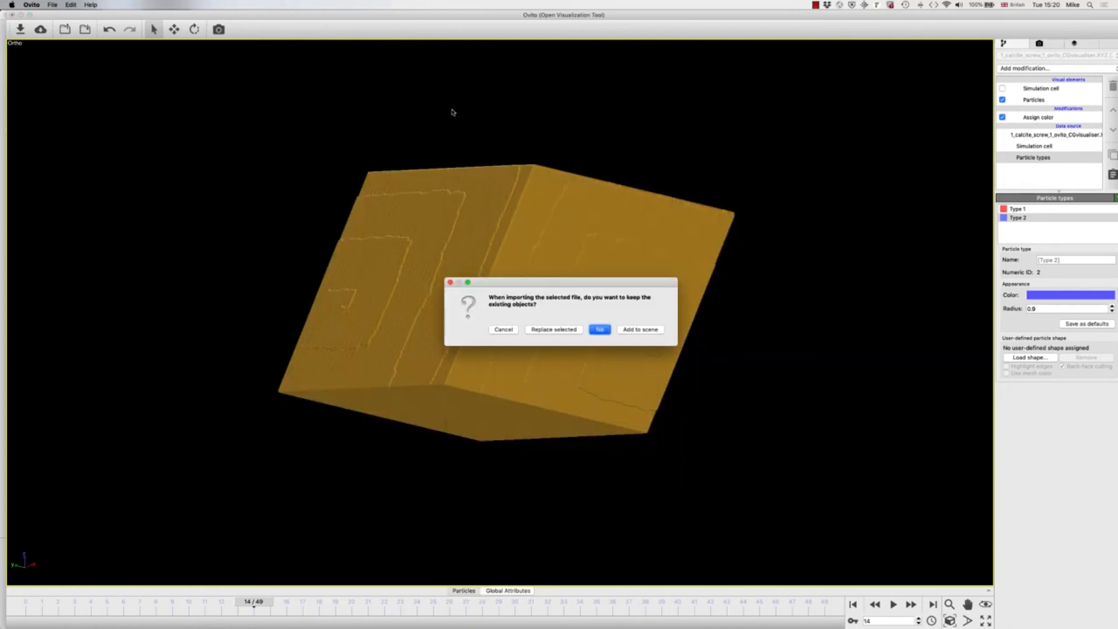
pyautogui.click(558, 330)
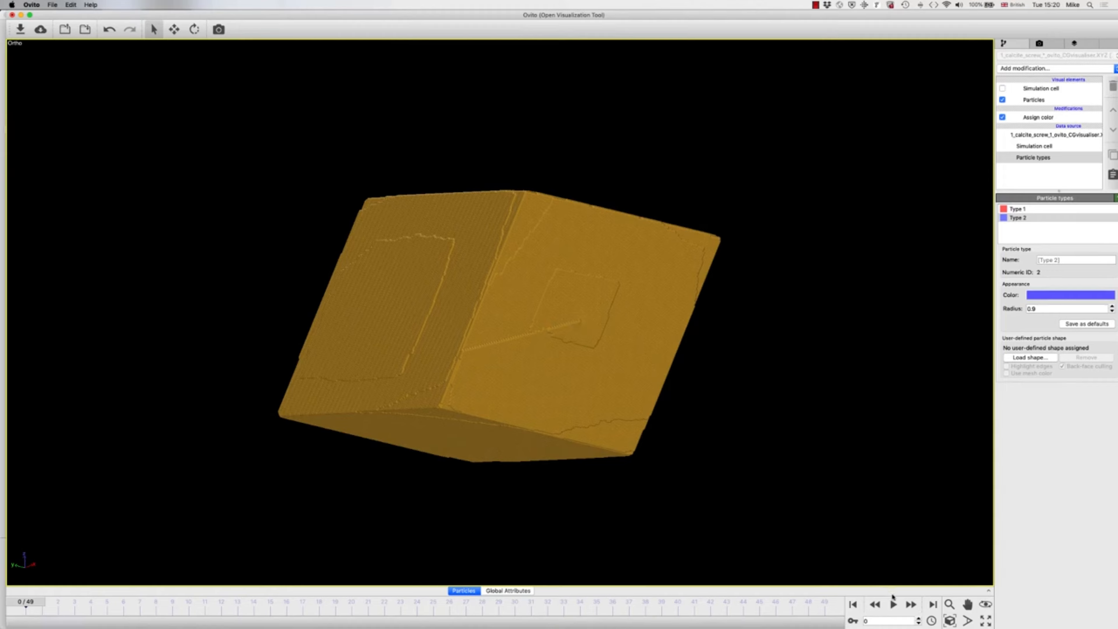
# Step: Play the growth animation with a pause partway to examine the spiral on the crystal's side face
pyautogui.click(892, 604)
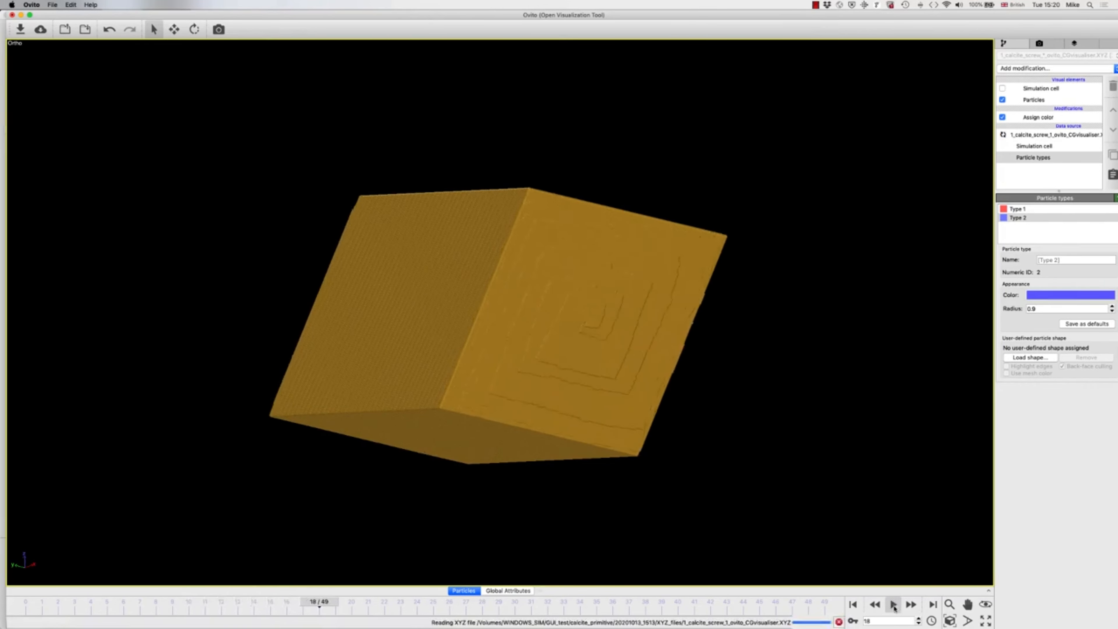
pyautogui.click(894, 607)
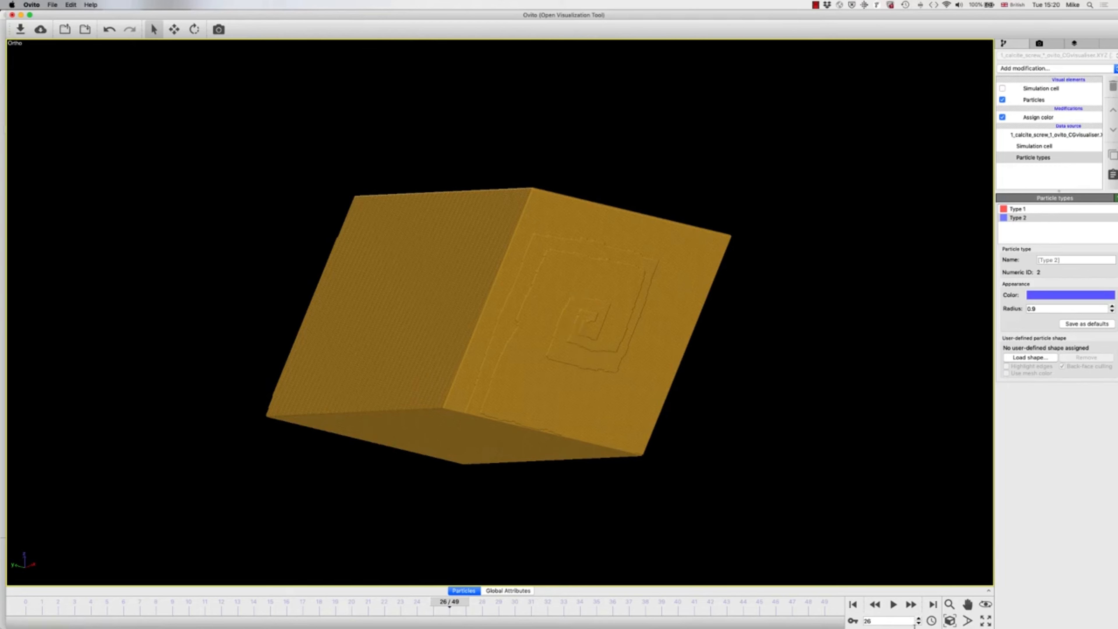
pyautogui.click(894, 605)
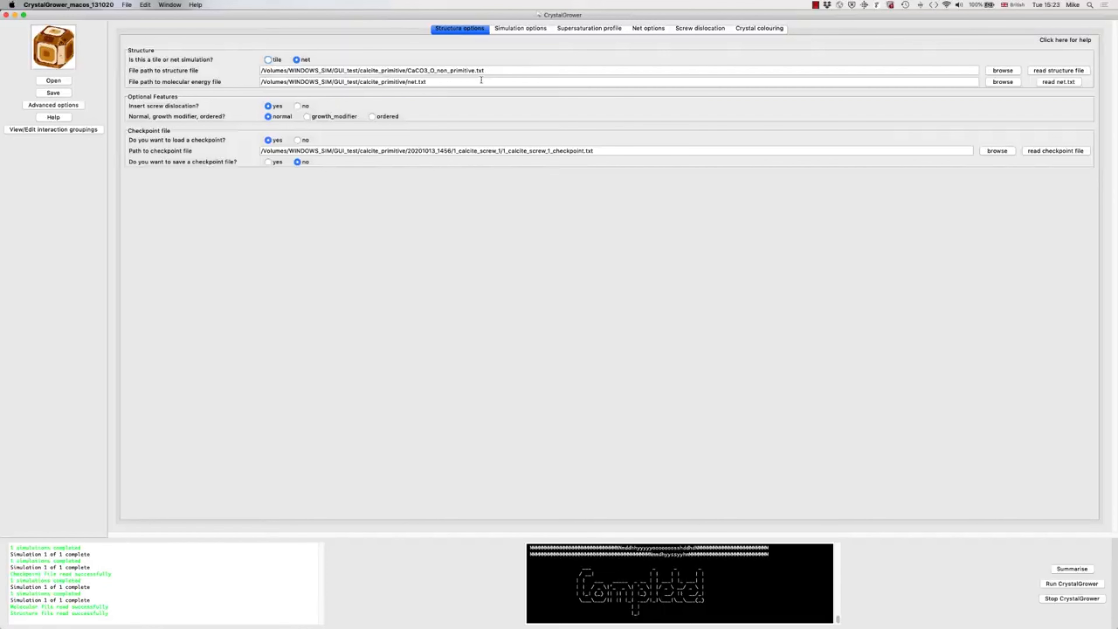
# Step: In CrystalGrower, choose CaCO3_primitive.txt from the calcite_primitive folder as the structure file and read it
pyautogui.click(1002, 72)
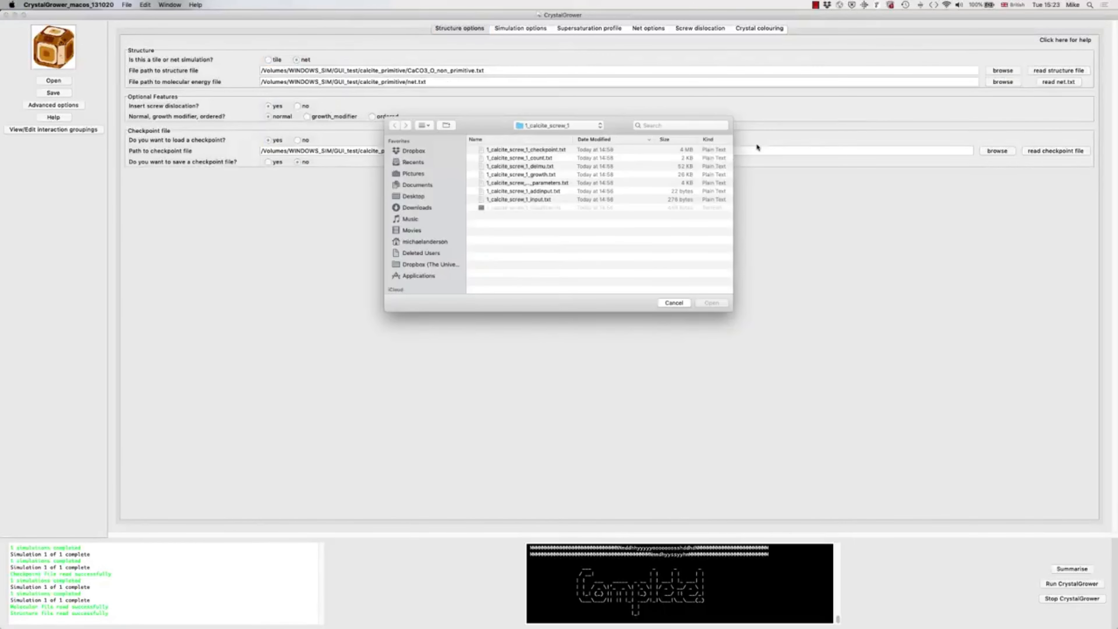
pyautogui.click(552, 127)
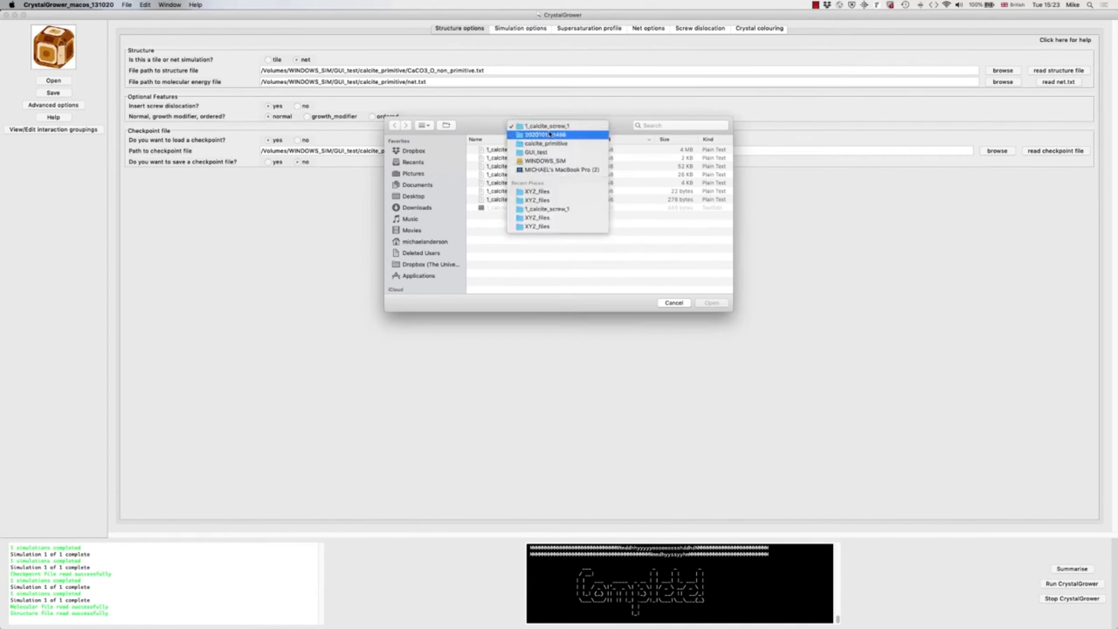
pyautogui.click(534, 182)
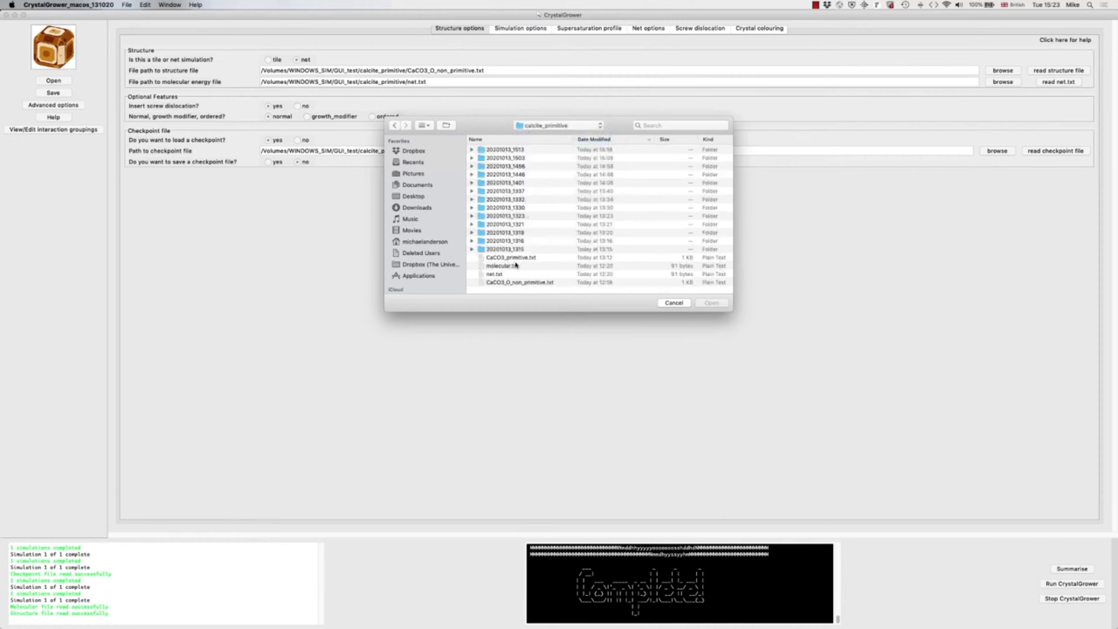
pyautogui.doubleClick(515, 258)
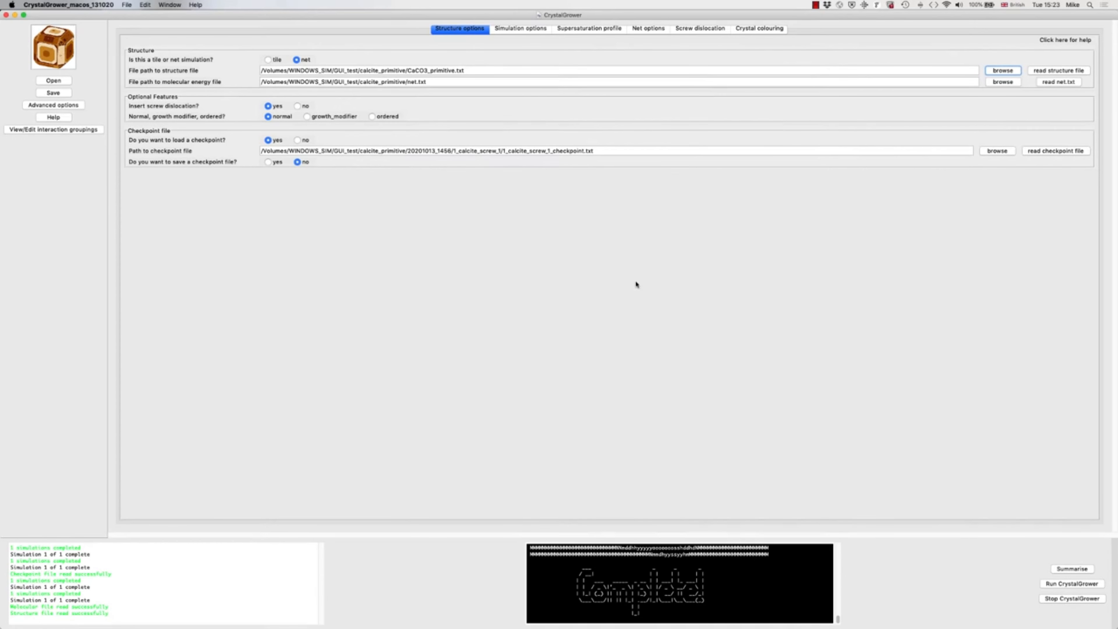
pyautogui.click(1046, 71)
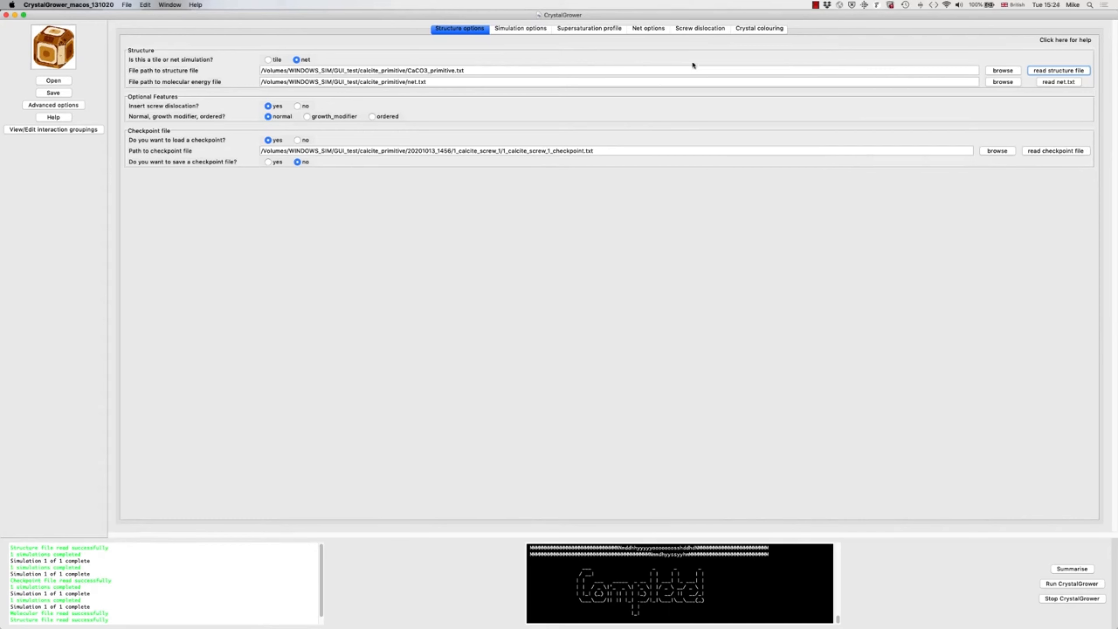
# Step: Set the screw core direction to h 0, k 1, l 0 with a translation of 1.0, and edit the core's a and b shifts
pyautogui.click(689, 29)
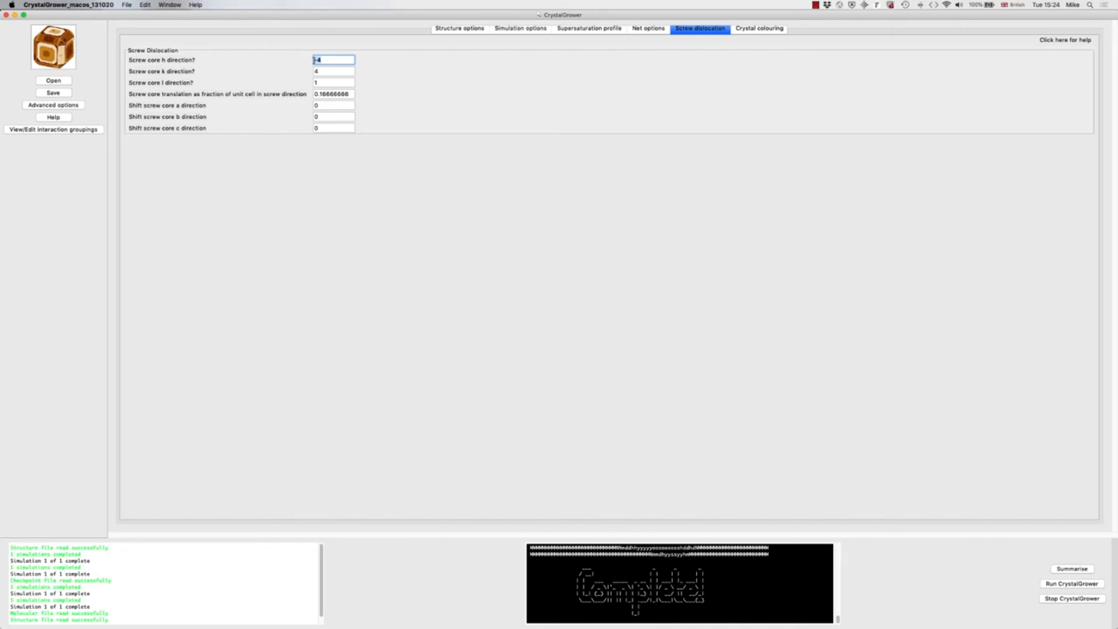
pyautogui.write('0')
pyautogui.moveTo(323, 72); pyautogui.dragTo(312, 72)
pyautogui.write('1')
pyautogui.doubleClick(320, 82)
pyautogui.moveTo(351, 94); pyautogui.dragTo(312, 95)
pyautogui.write('1')
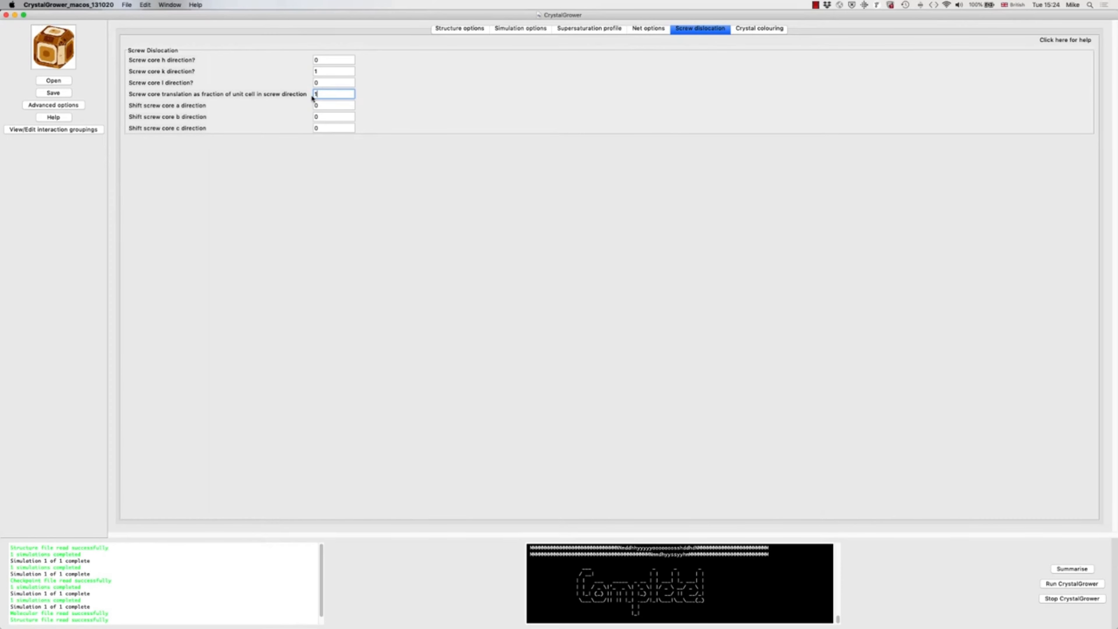
pyautogui.click(327, 108)
pyautogui.click(324, 116)
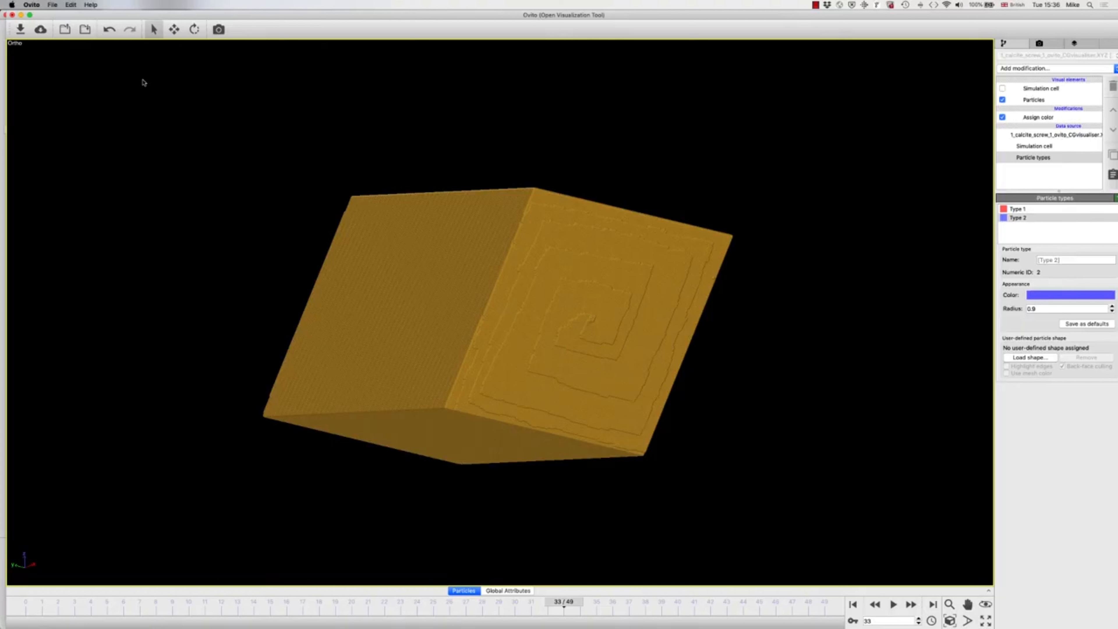
# Step: In OVITO, import the XYZ file from the 20201013_1529 run's XYZ_files folder, accepting the column mapping and replacing the selected object
pyautogui.press('super+i')
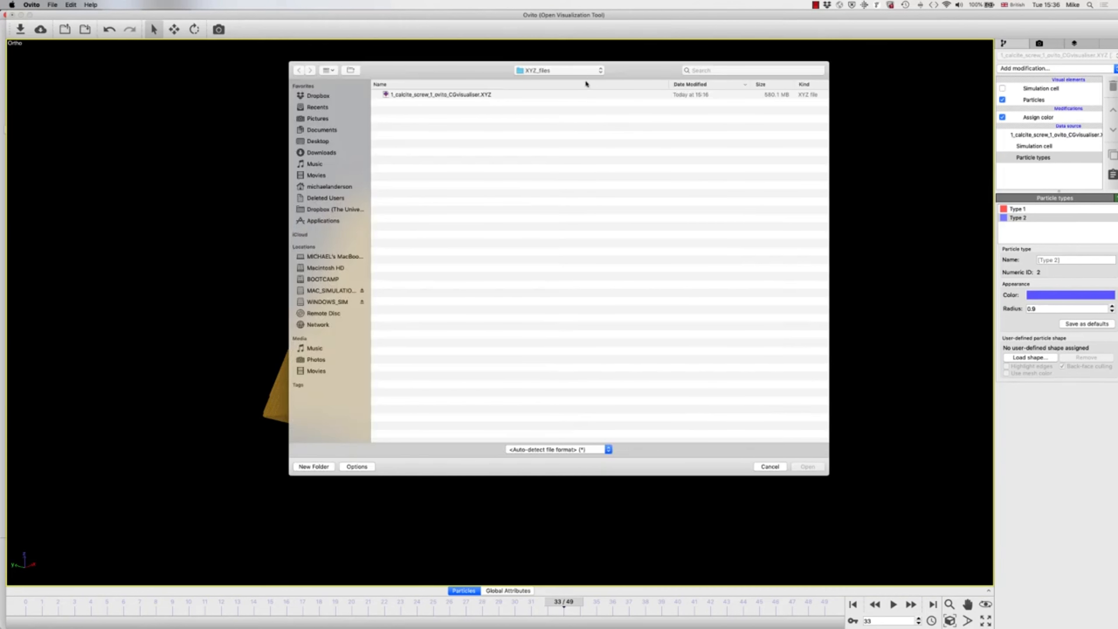
pyautogui.click(586, 72)
pyautogui.click(576, 90)
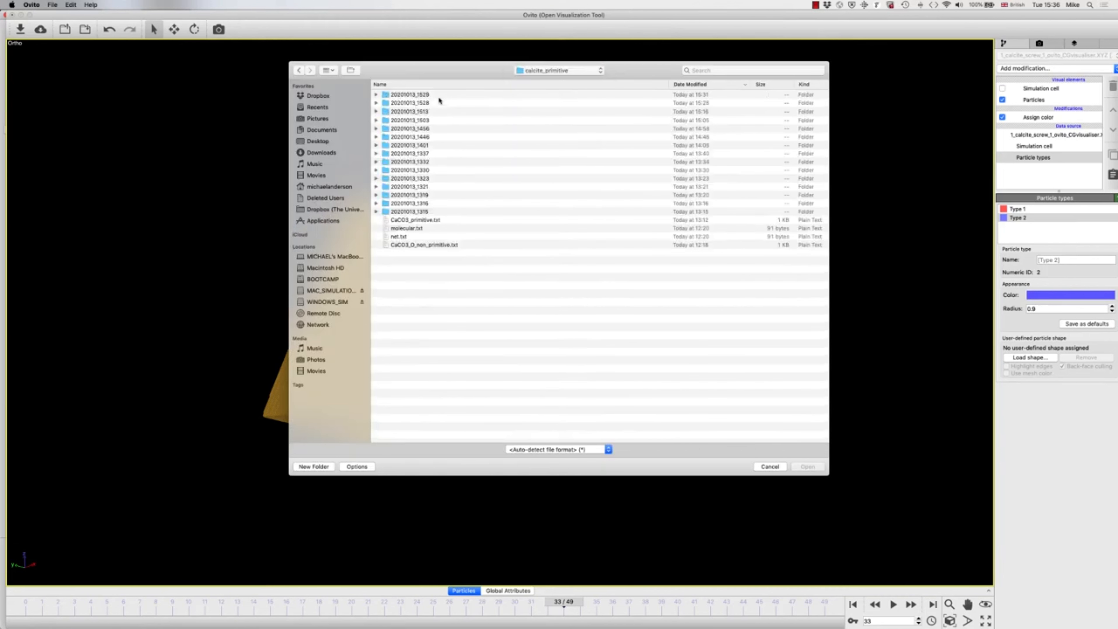
pyautogui.doubleClick(432, 94)
pyautogui.click(412, 103)
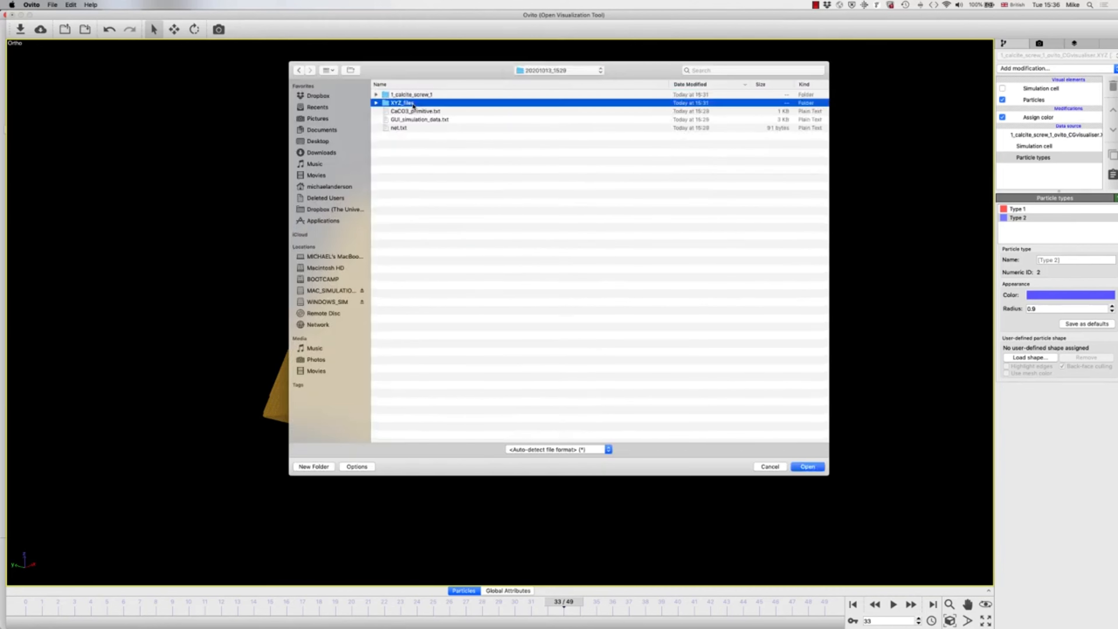
pyautogui.doubleClick(413, 103)
pyautogui.click(413, 95)
pyautogui.doubleClick(413, 95)
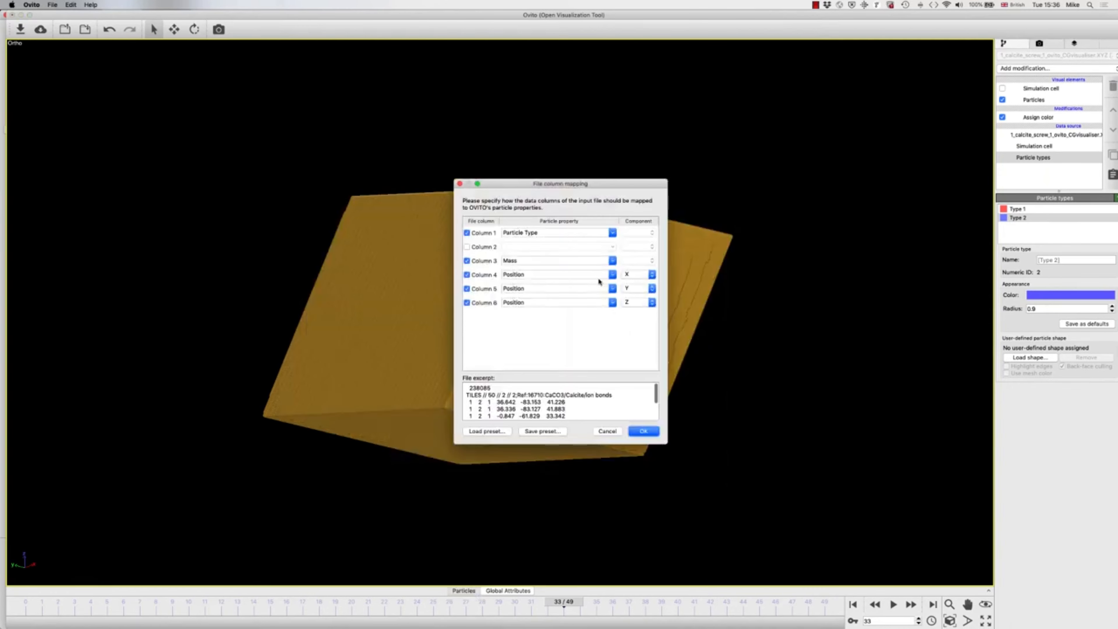
pyautogui.click(640, 430)
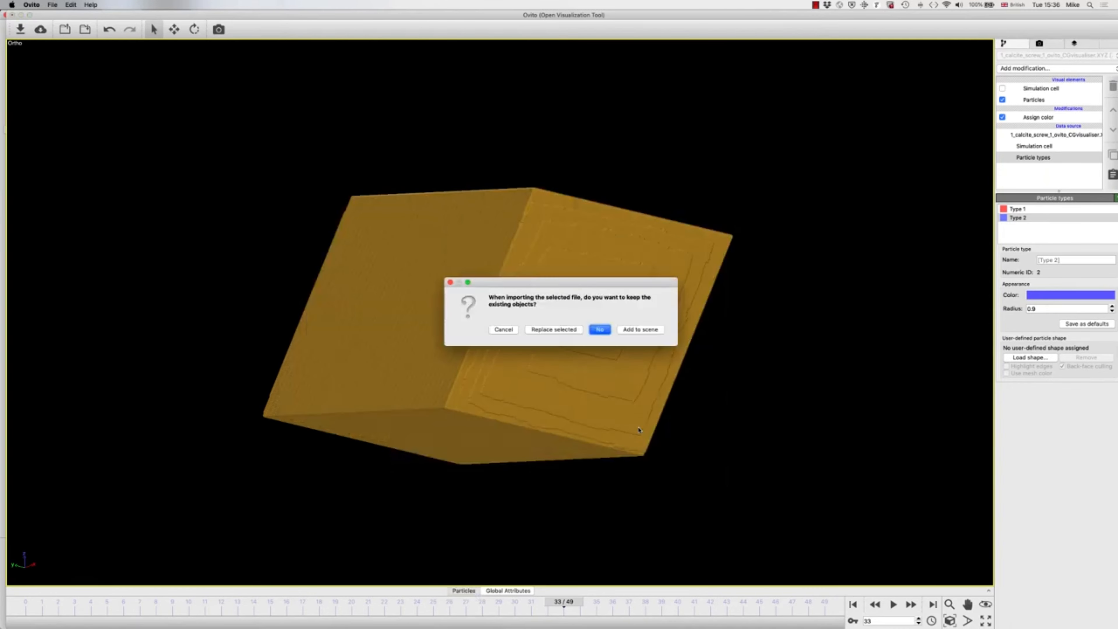
pyautogui.click(550, 334)
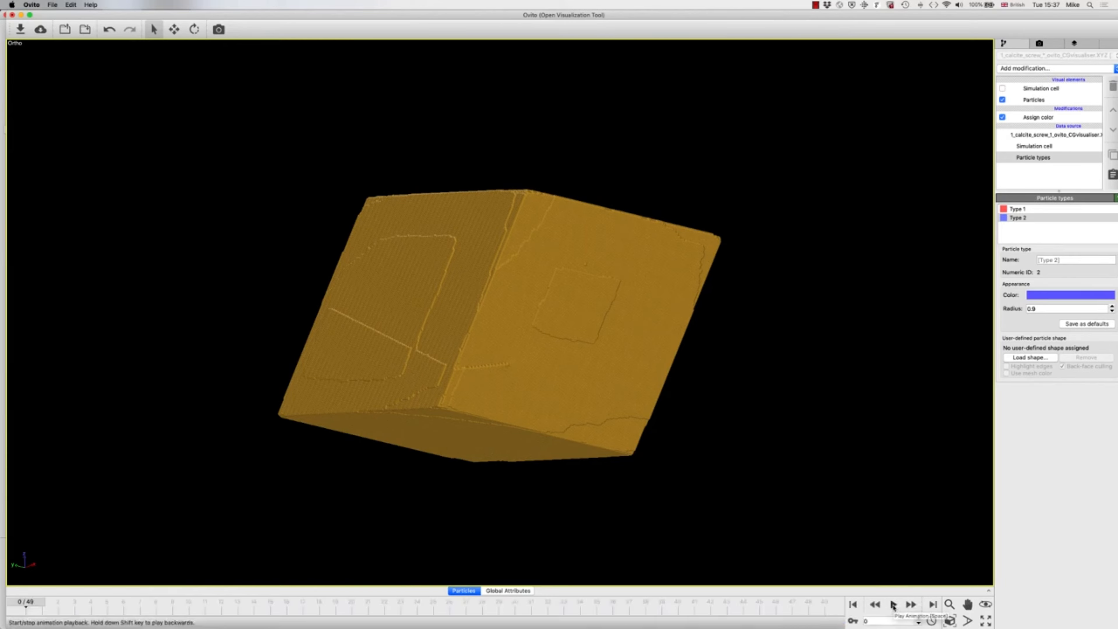
# Step: Play the growth animation and examine the steps spreading from the screw core on the crystal's side faces
pyautogui.click(893, 605)
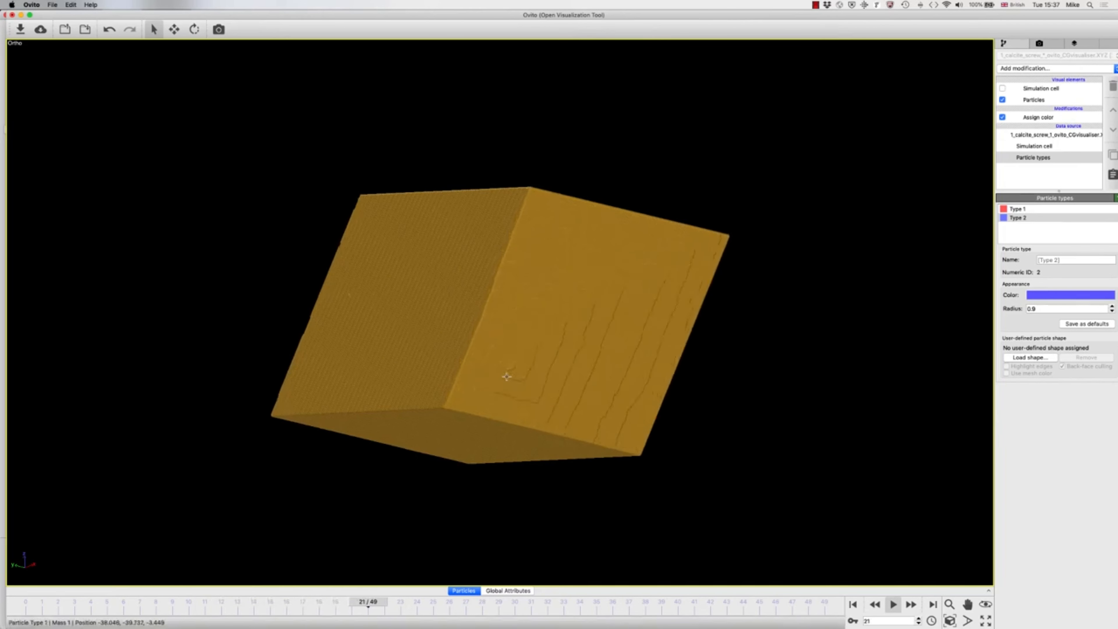
pyautogui.moveTo(498, 377); pyautogui.dragTo(758, 317)
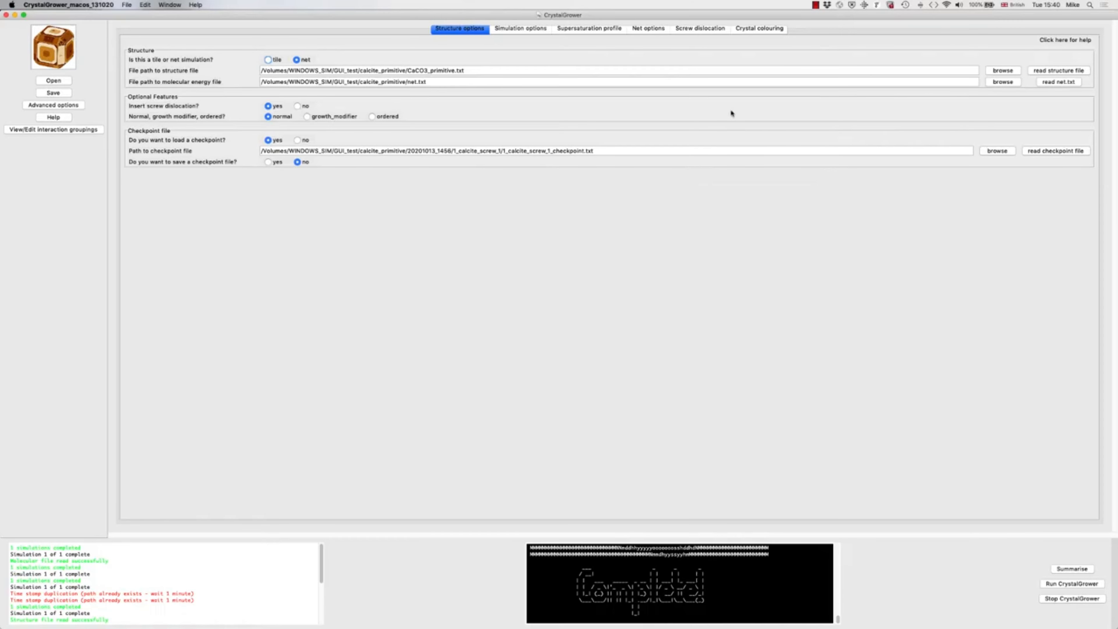
# Step: In CrystalGrower, turn on layer colouring and read 1_calcite_primitive_1_facets_found.txt from the 20201013_1321 run as the layer file to edit
pyautogui.click(749, 29)
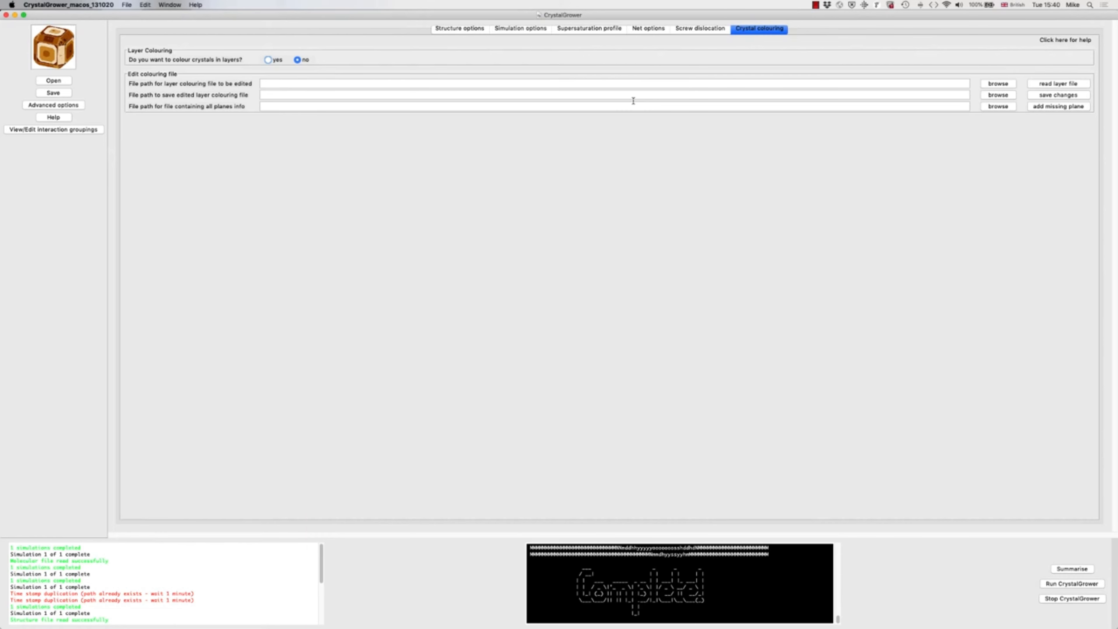
pyautogui.click(268, 60)
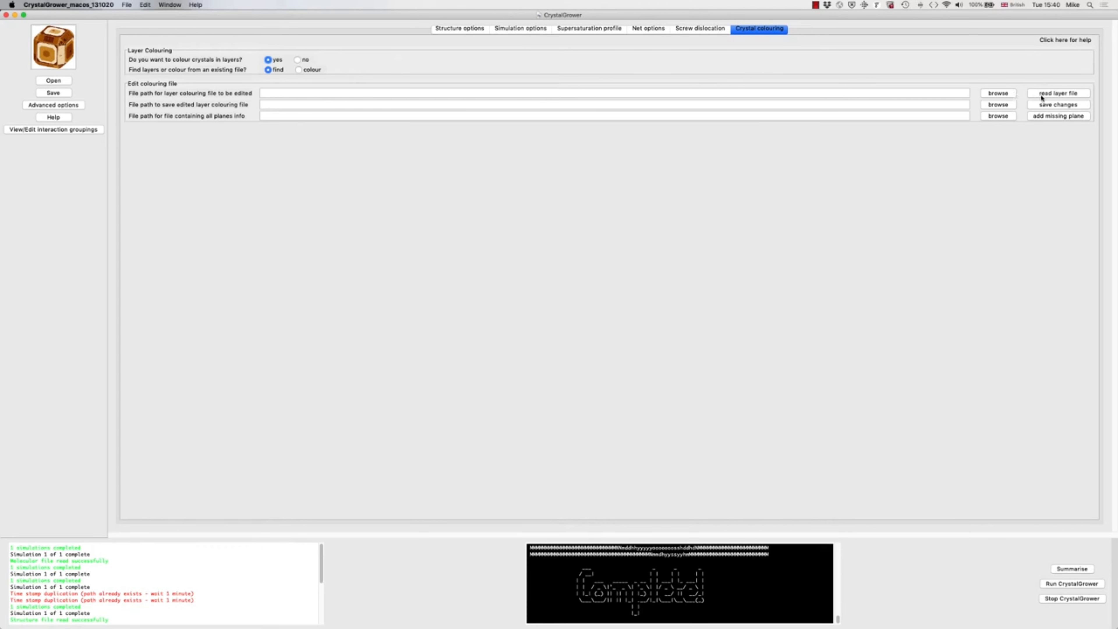
pyautogui.click(1001, 96)
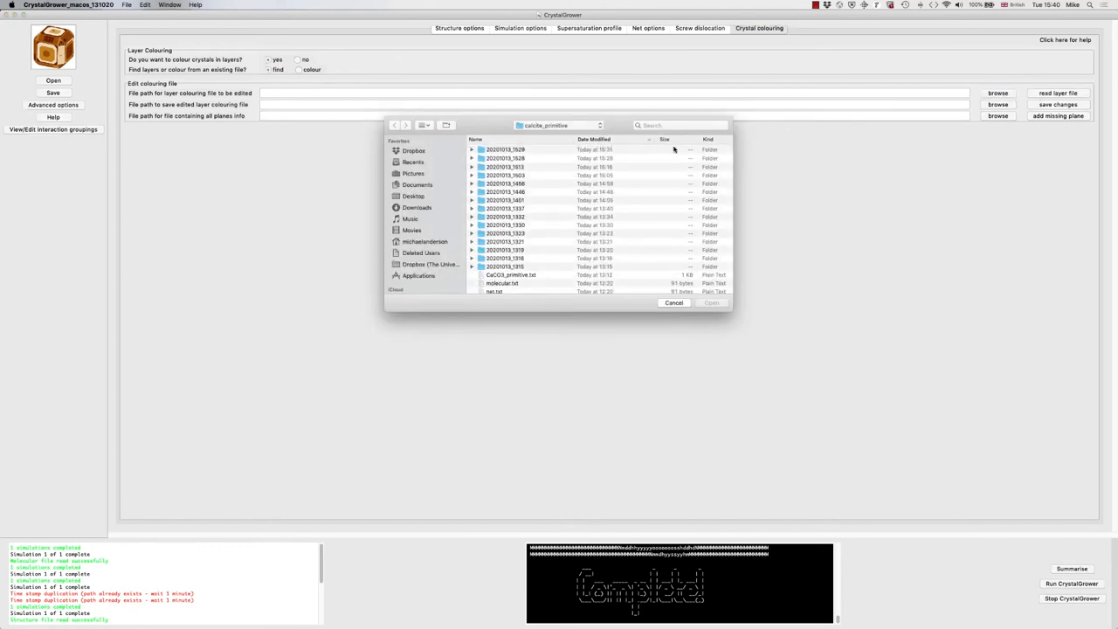
pyautogui.doubleClick(503, 244)
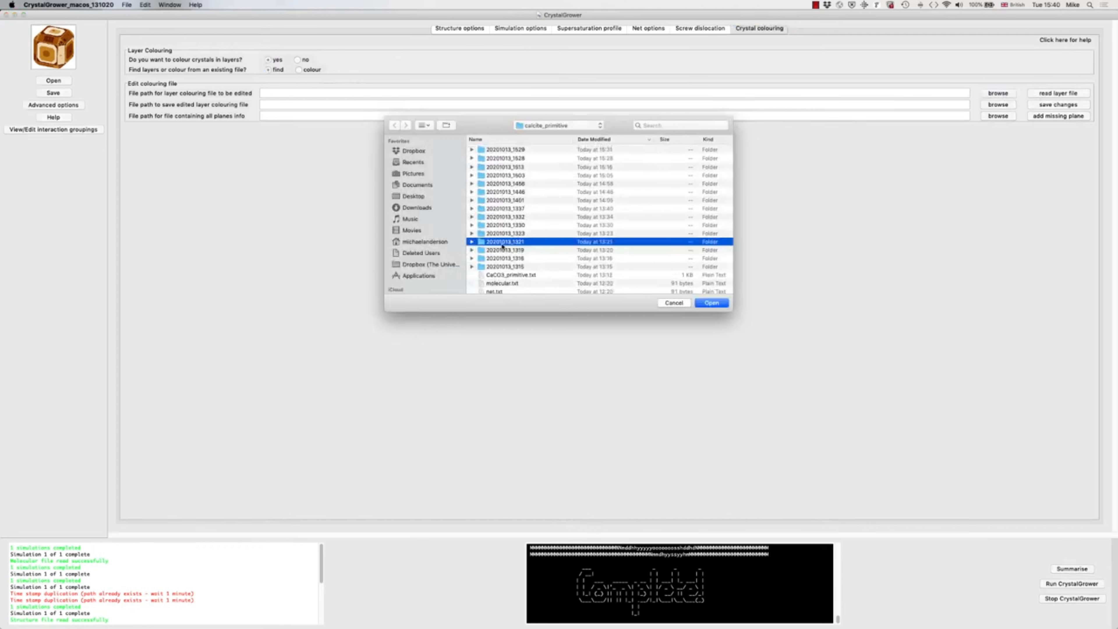
pyautogui.click(505, 150)
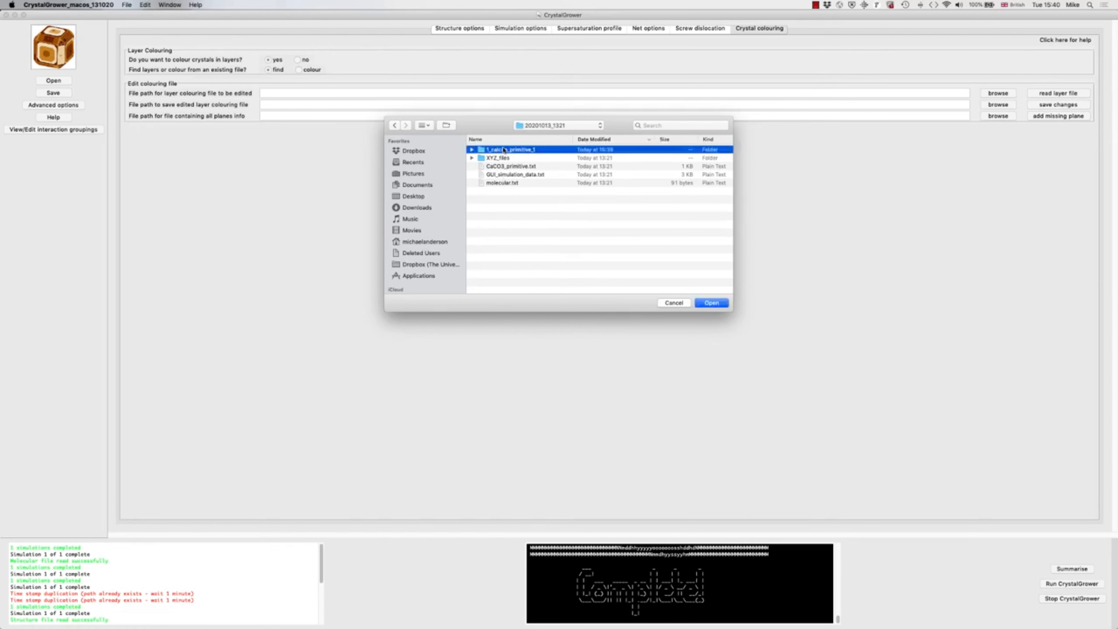
pyautogui.doubleClick(504, 150)
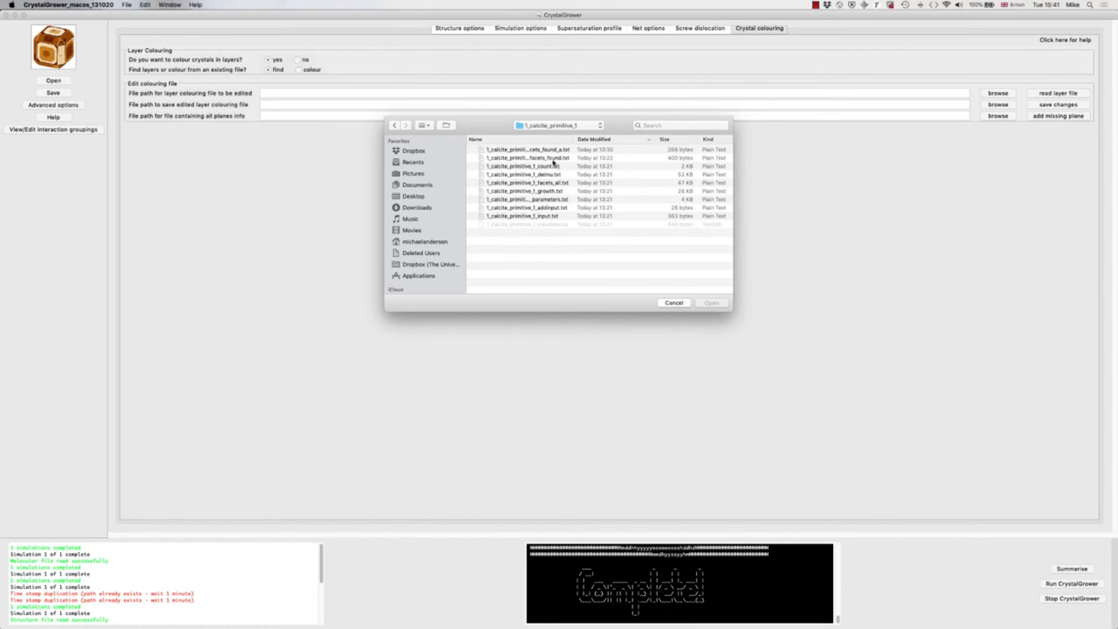
pyautogui.doubleClick(550, 158)
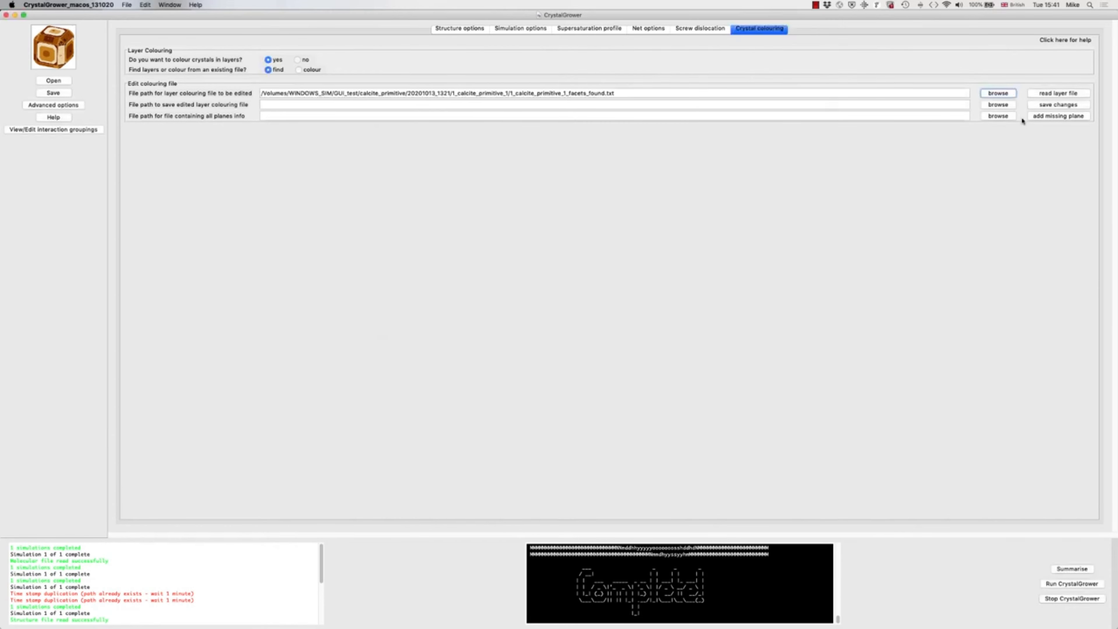
pyautogui.click(1055, 94)
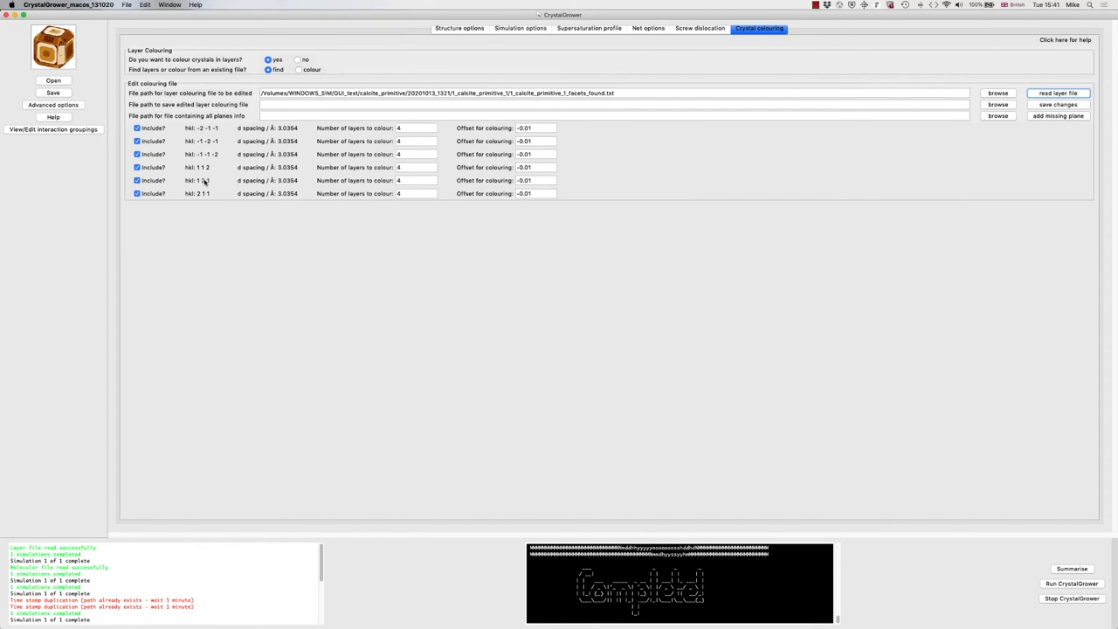
# Step: Exclude the hkl 1 2 1 and -1 -2 -1 planes and choose to colour layers from an existing file
pyautogui.click(138, 181)
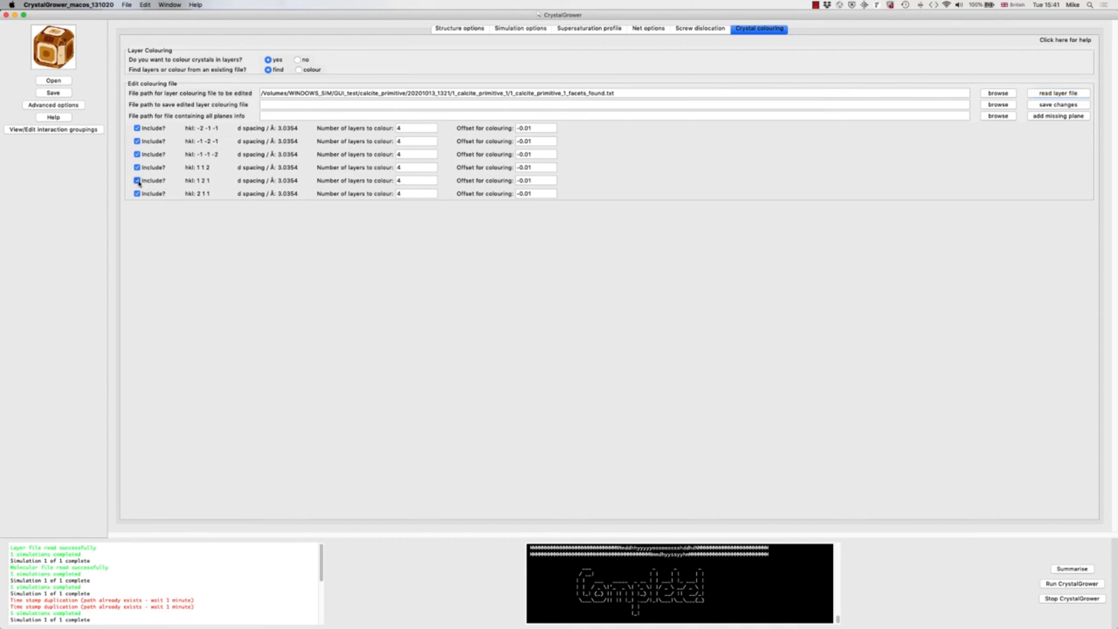
pyautogui.click(138, 141)
pyautogui.doubleClick(474, 93)
pyautogui.tripleClick(474, 92)
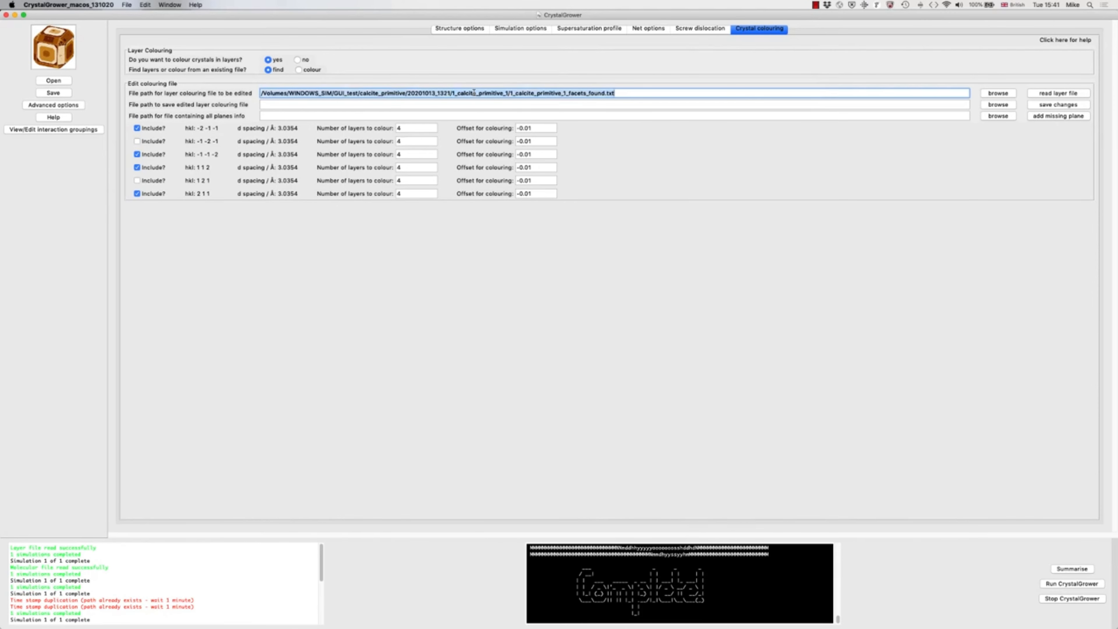
pyautogui.press('super+c')
pyautogui.click(468, 107)
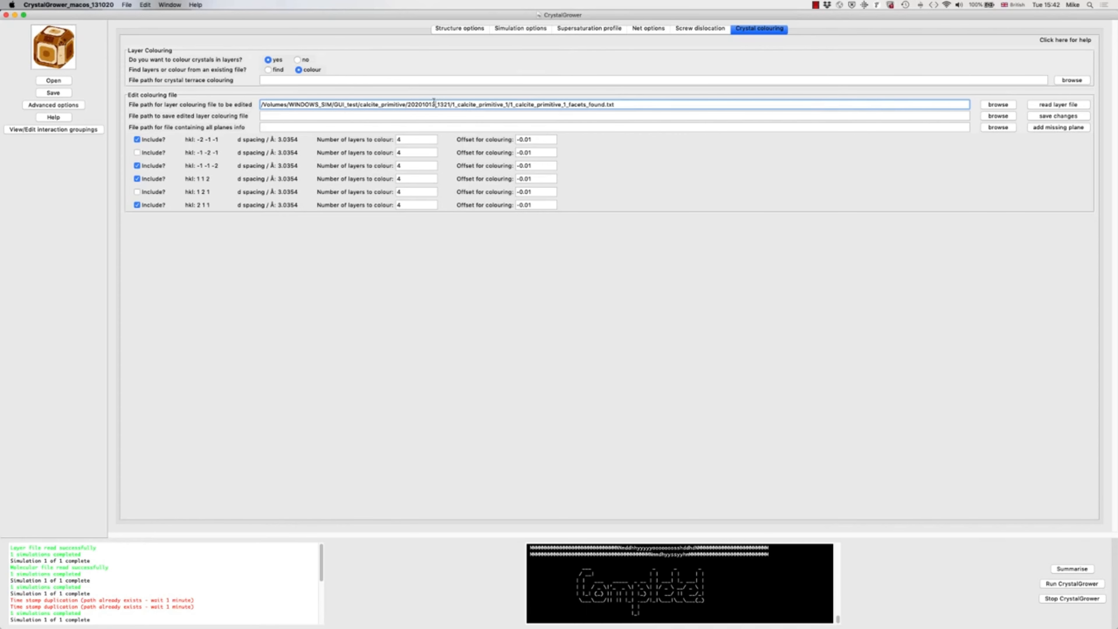
# Step: Save the edited layer colouring file alongside the original as 1_calcite_primitive_1_facets_found_b.txt
pyautogui.tripleClick(434, 103)
pyautogui.press('super+c')
pyautogui.click(417, 116)
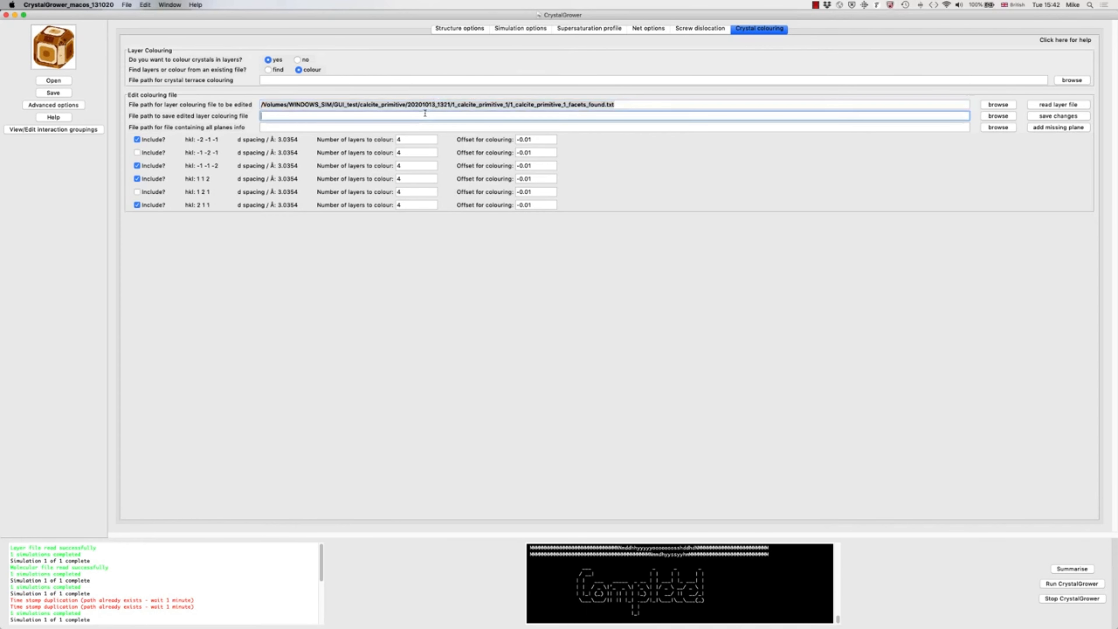
pyautogui.press('super+v')
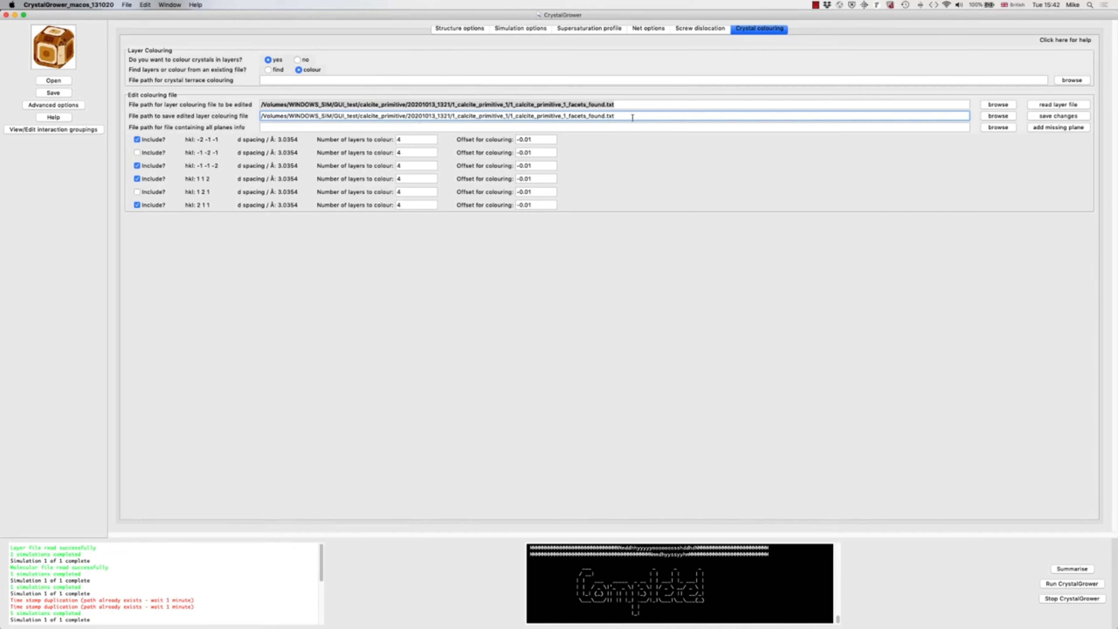
pyautogui.write('_b')
pyautogui.click(1046, 117)
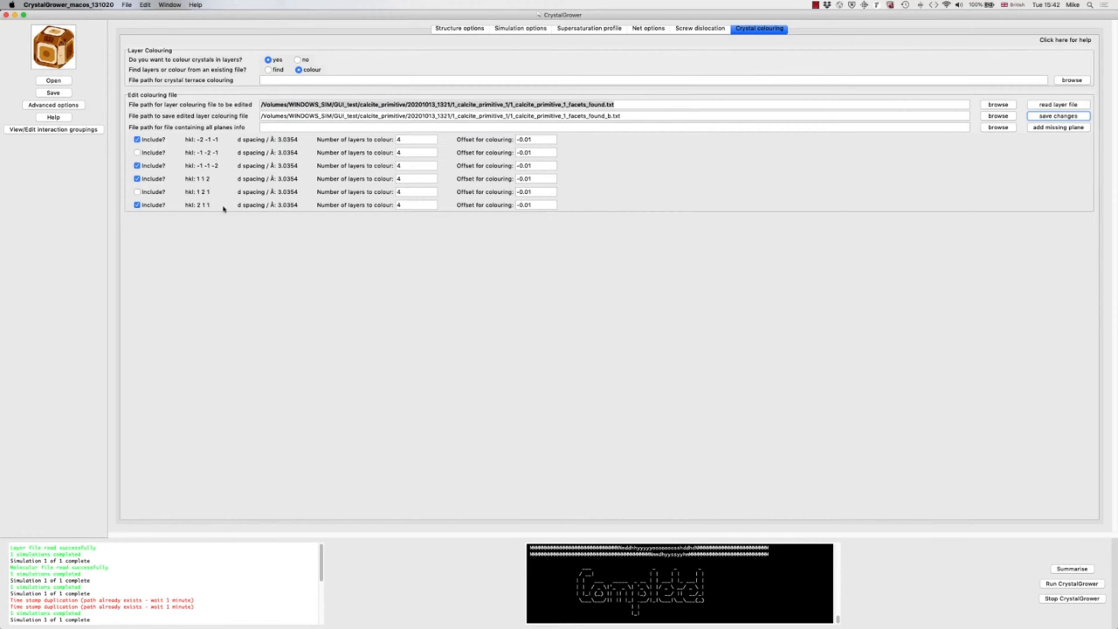
# Step: Use the saved facets_found_b.txt path for crystal terrace colouring and run the simulation
pyautogui.tripleClick(442, 116)
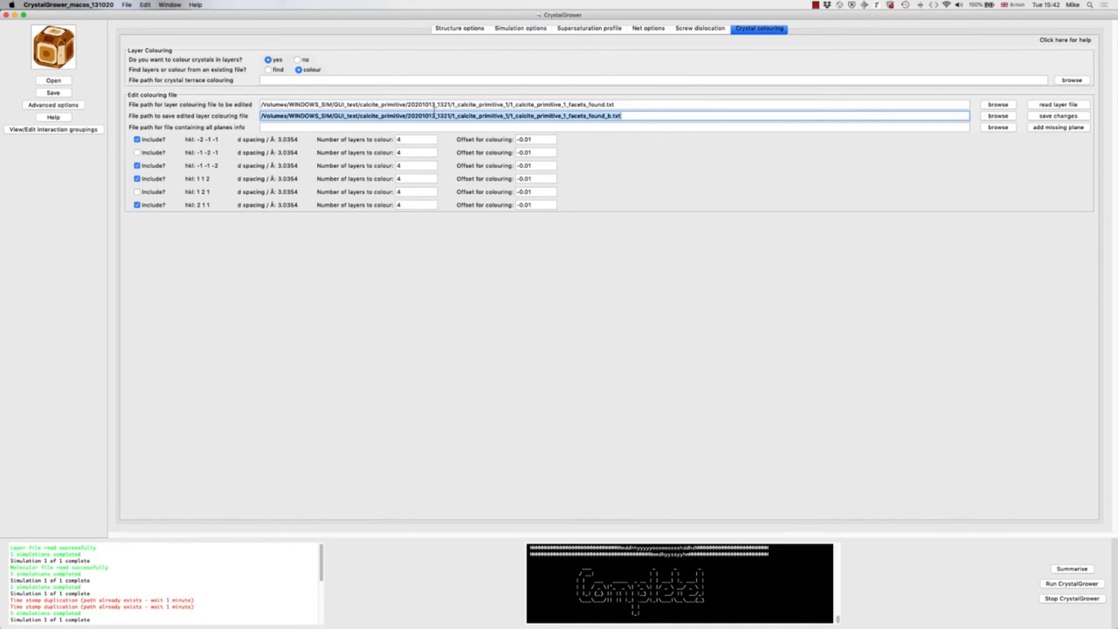
pyautogui.click(386, 77)
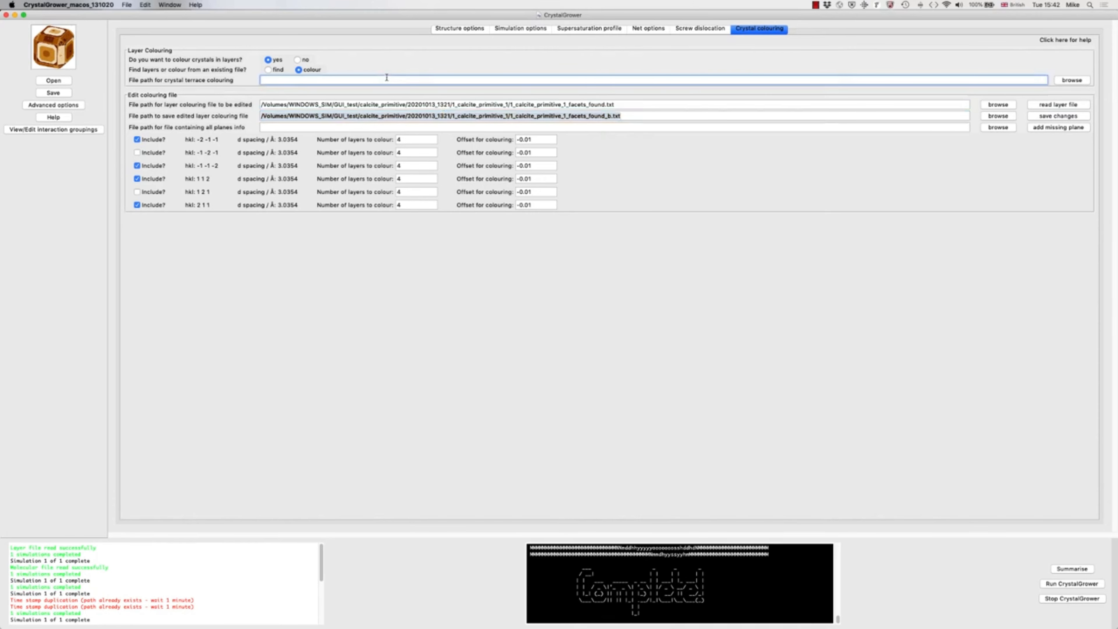
pyautogui.press('super+v')
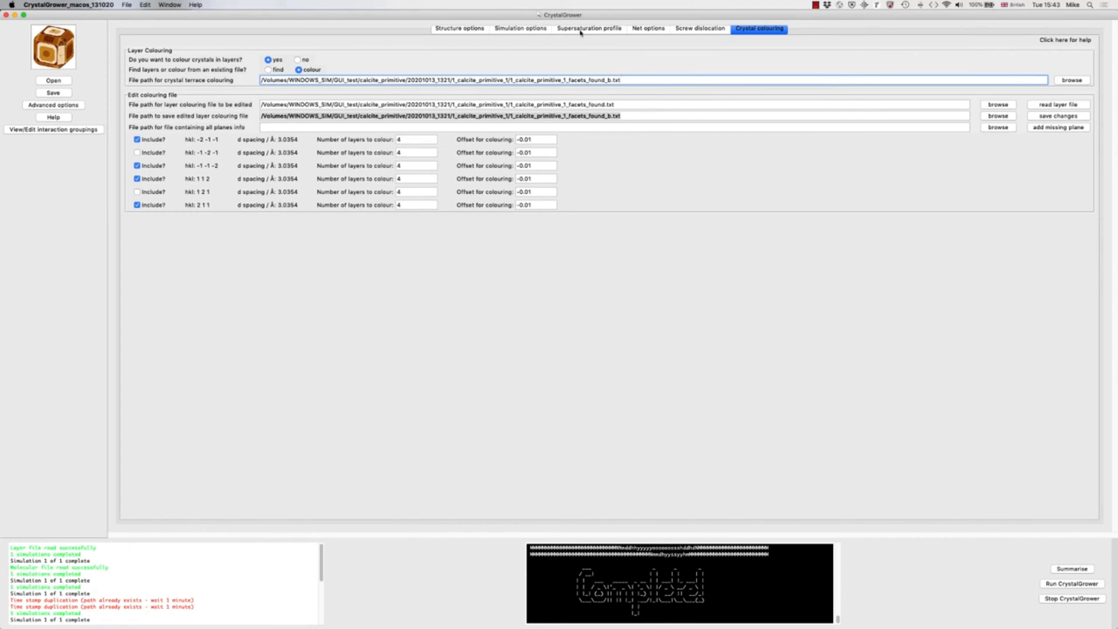
pyautogui.click(1053, 585)
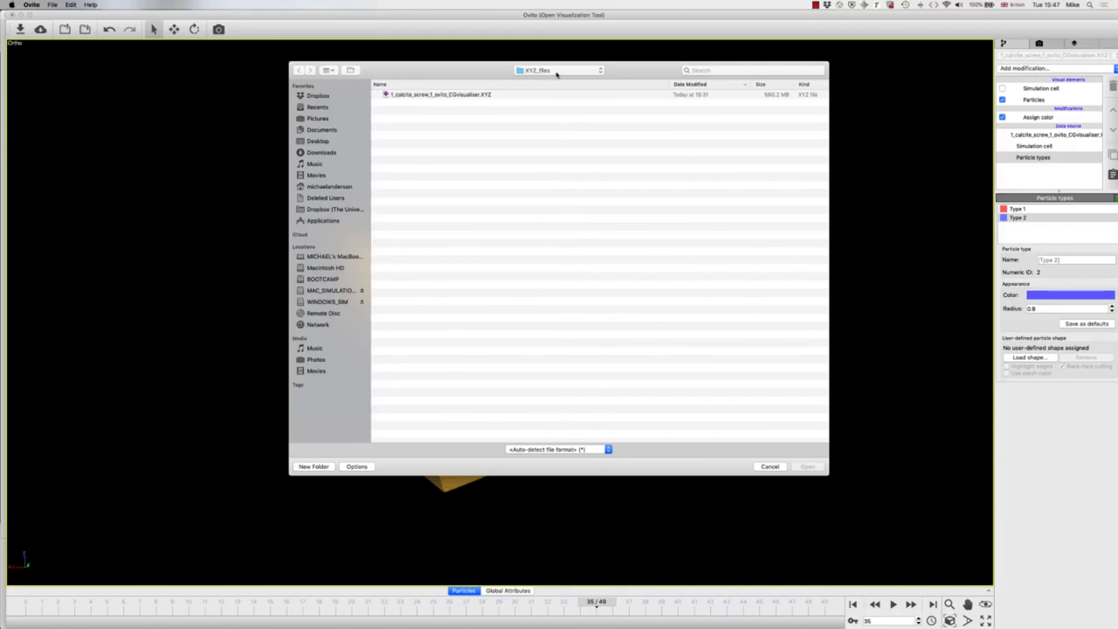
# Step: In OVITO, import the XYZ file from the 20201013_1543 run's XYZ_files folder, accepting the column mapping and replacing the selected object
pyautogui.click(555, 71)
pyautogui.click(555, 89)
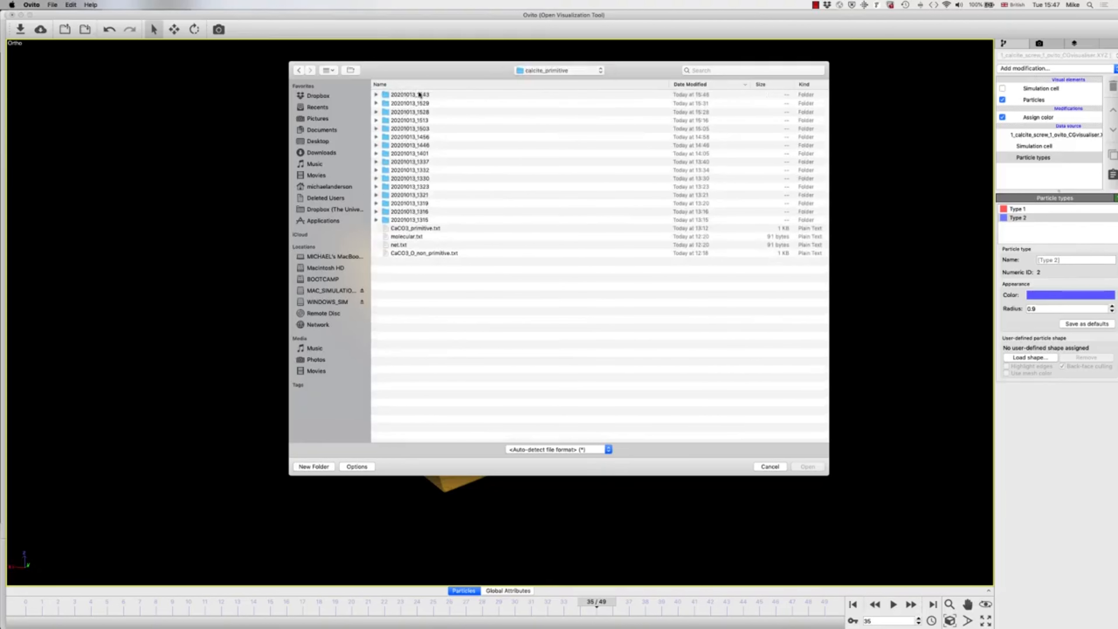
pyautogui.doubleClick(419, 94)
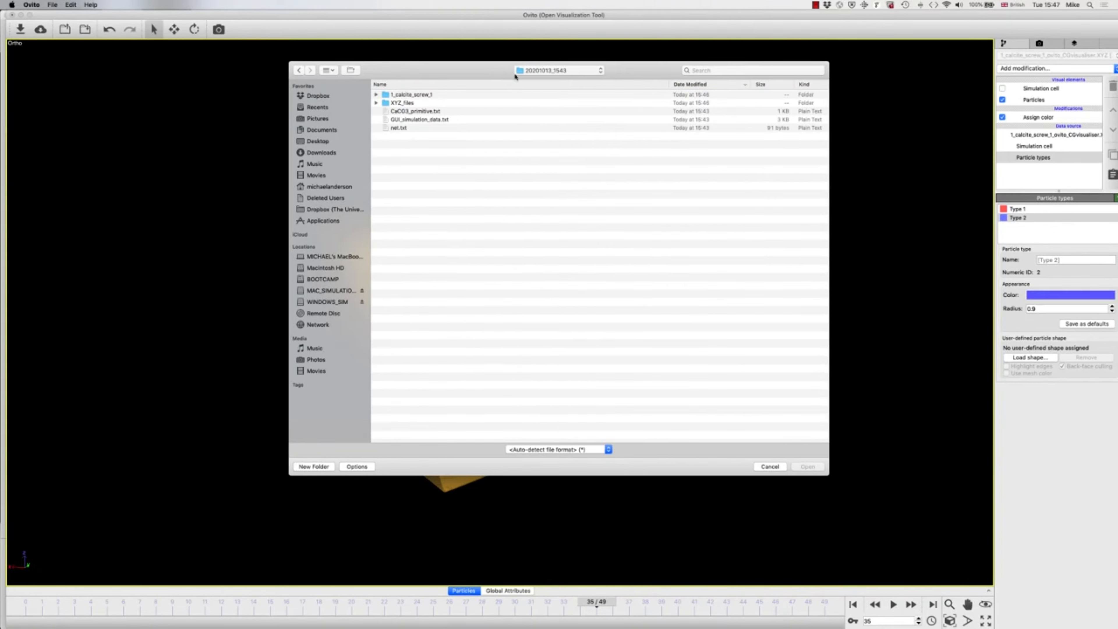
pyautogui.click(531, 71)
pyautogui.click(529, 81)
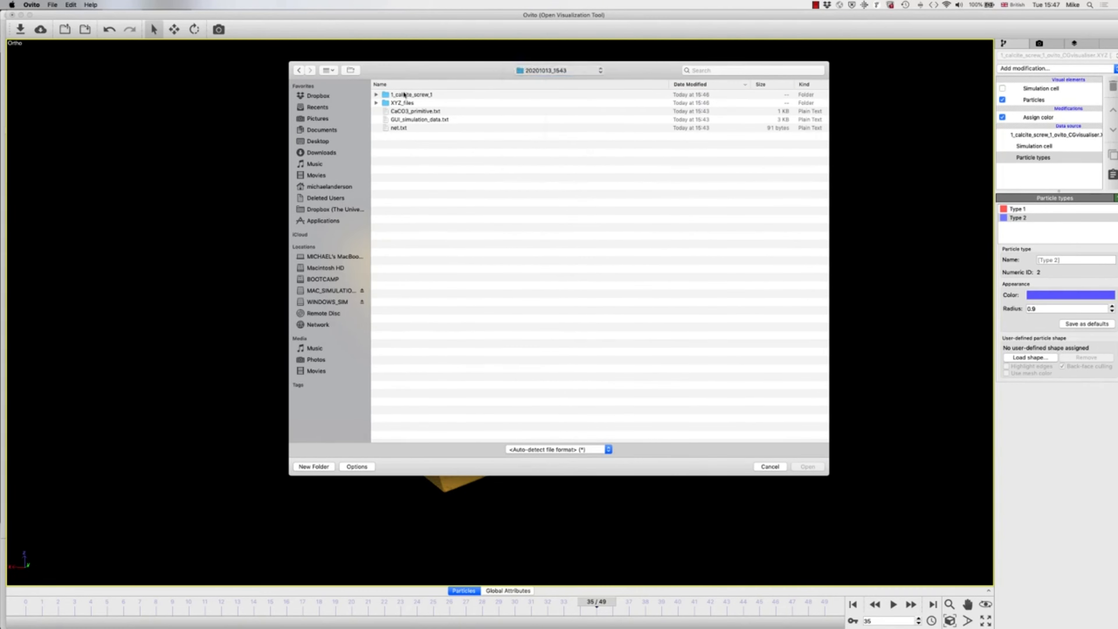
pyautogui.doubleClick(395, 94)
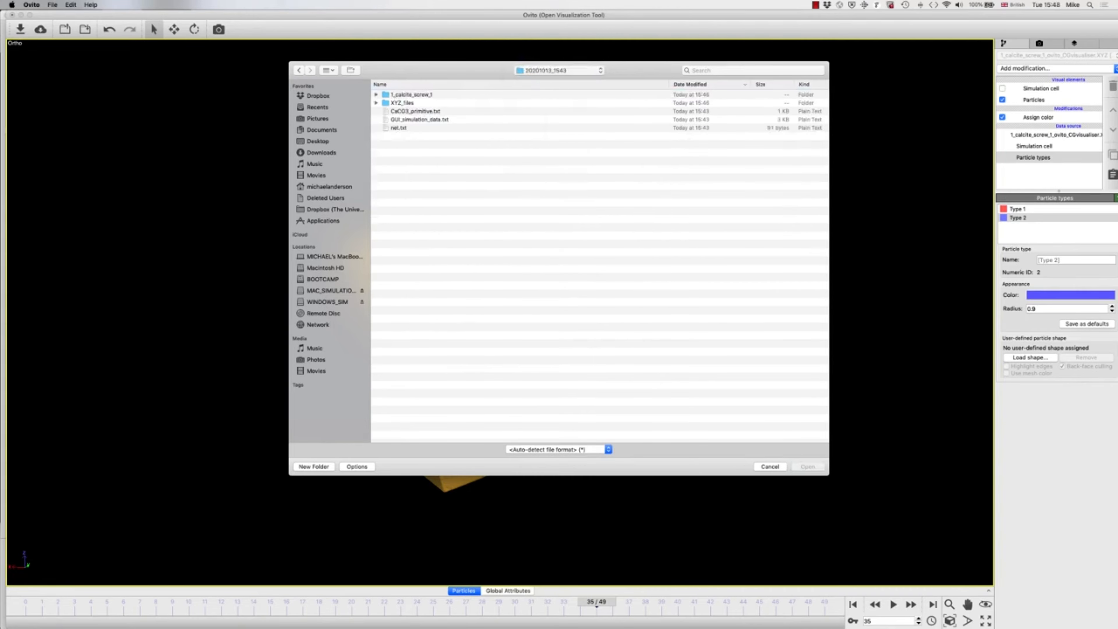
pyautogui.doubleClick(399, 103)
pyautogui.doubleClick(402, 95)
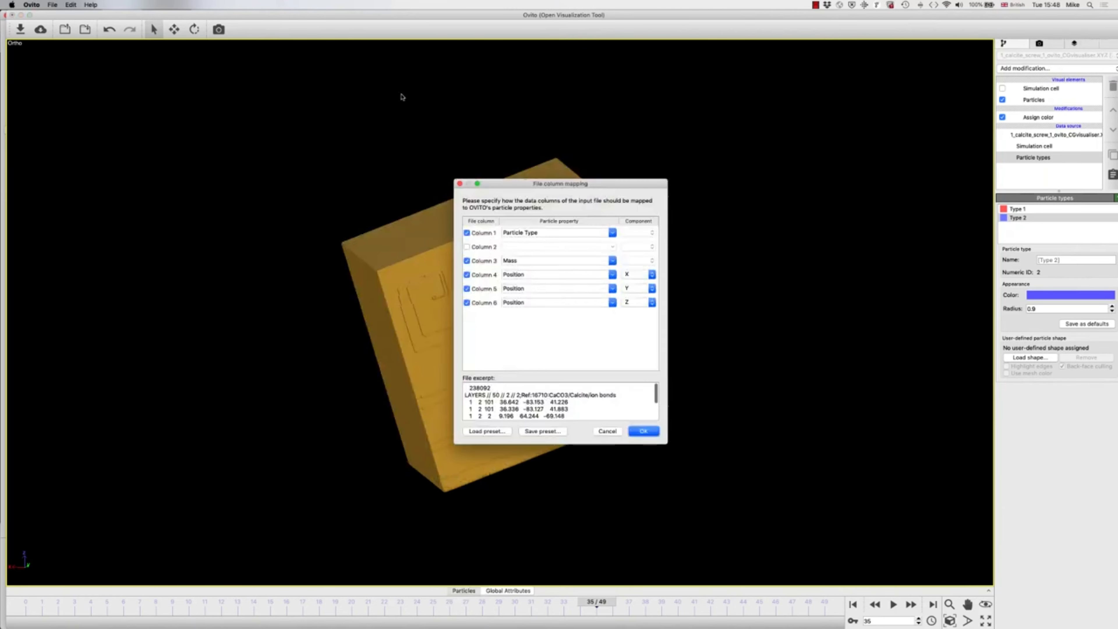
pyautogui.press('Return')
pyautogui.click(537, 329)
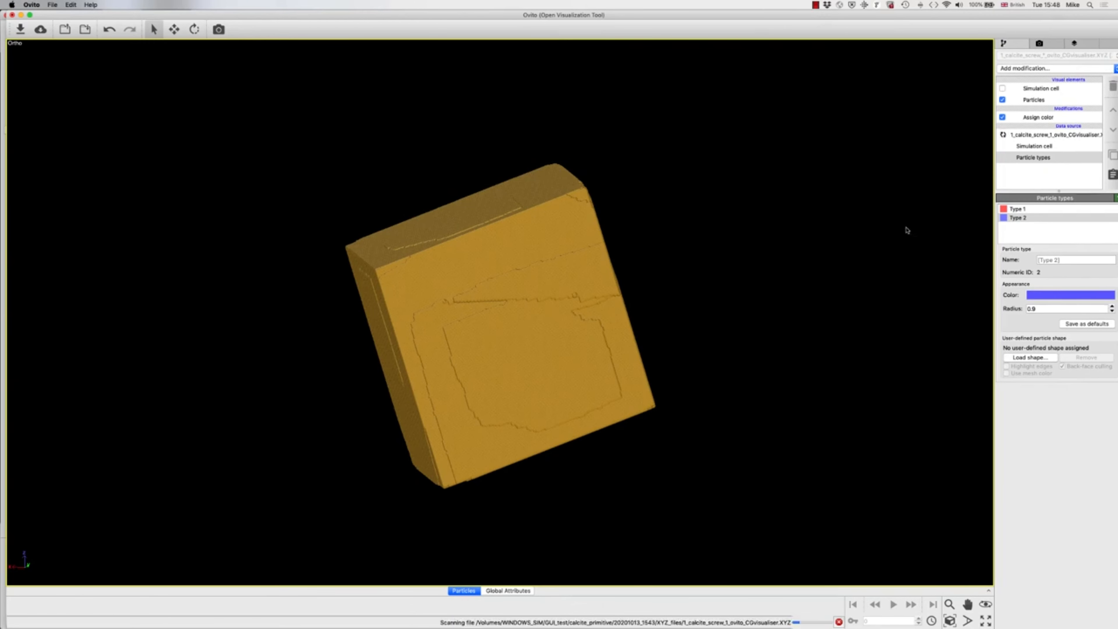
# Step: Disable the Assign color modifier and add a Color coding modifier that uses the Mass property
pyautogui.click(1003, 117)
pyautogui.click(1037, 69)
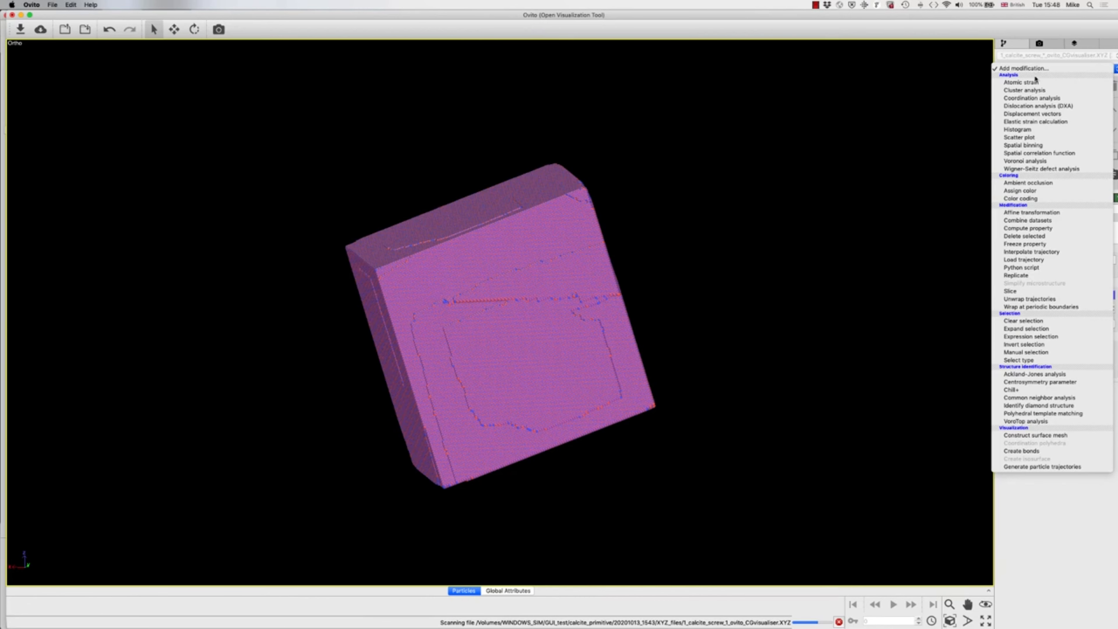
pyautogui.click(1016, 199)
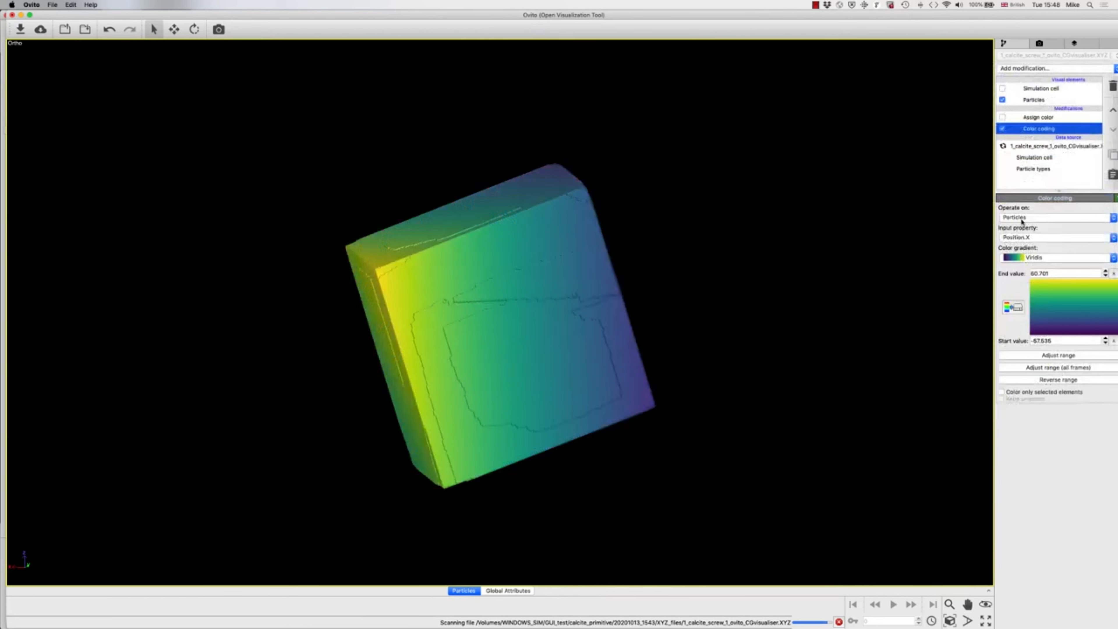
pyautogui.click(1025, 238)
pyautogui.click(1011, 230)
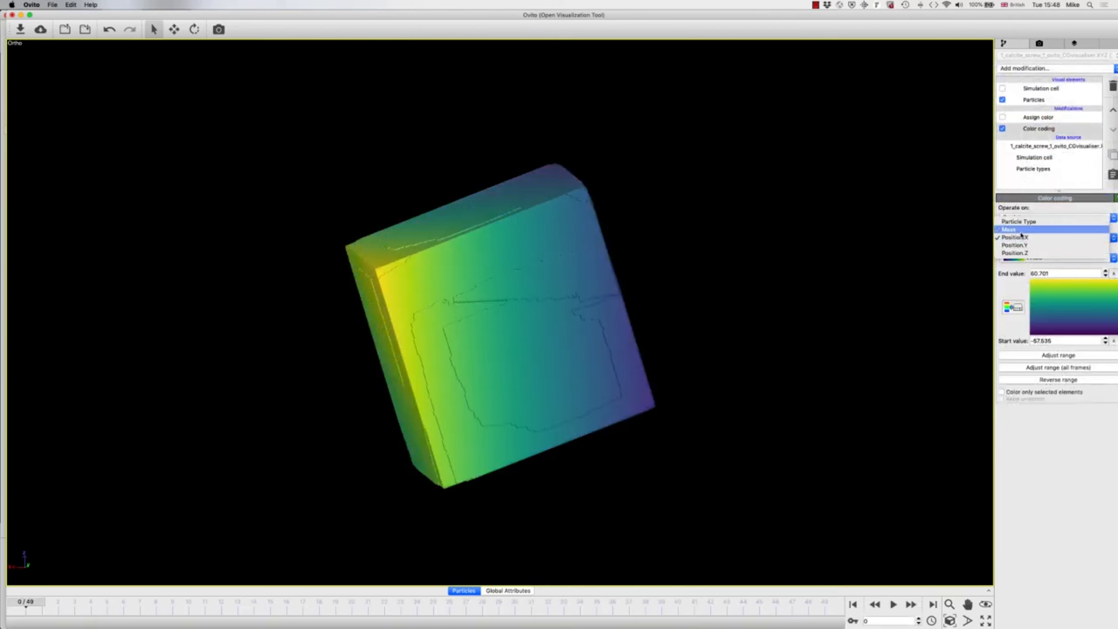
# Step: Set the color coding range to an end value of 5 and a start value of 0
pyautogui.click(1034, 273)
pyautogui.doubleClick(1034, 273)
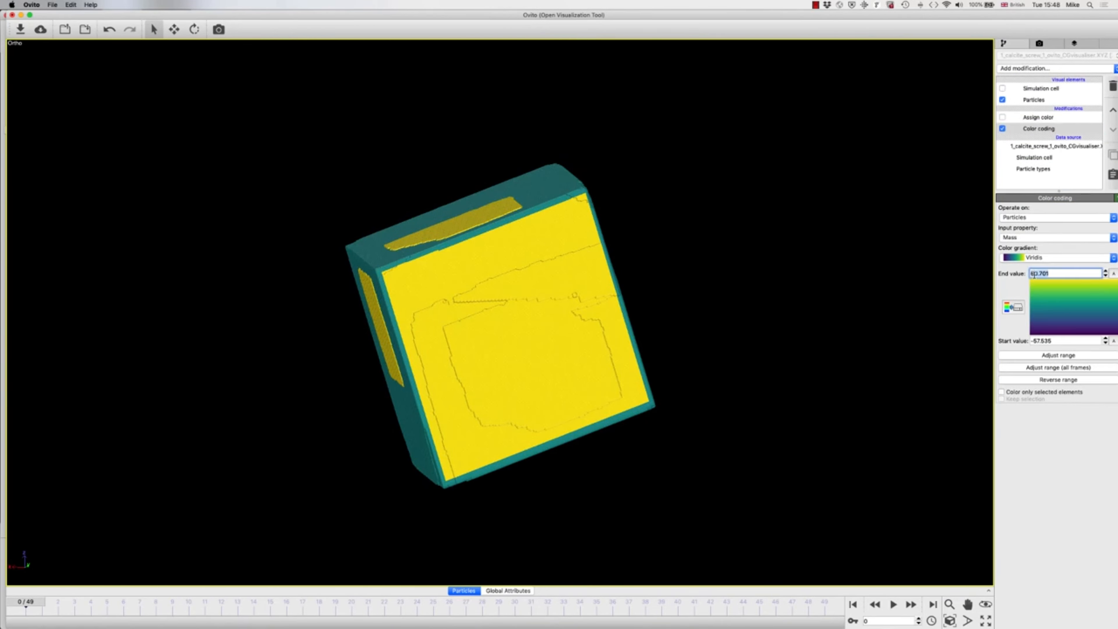
pyautogui.write('5')
pyautogui.doubleClick(1037, 341)
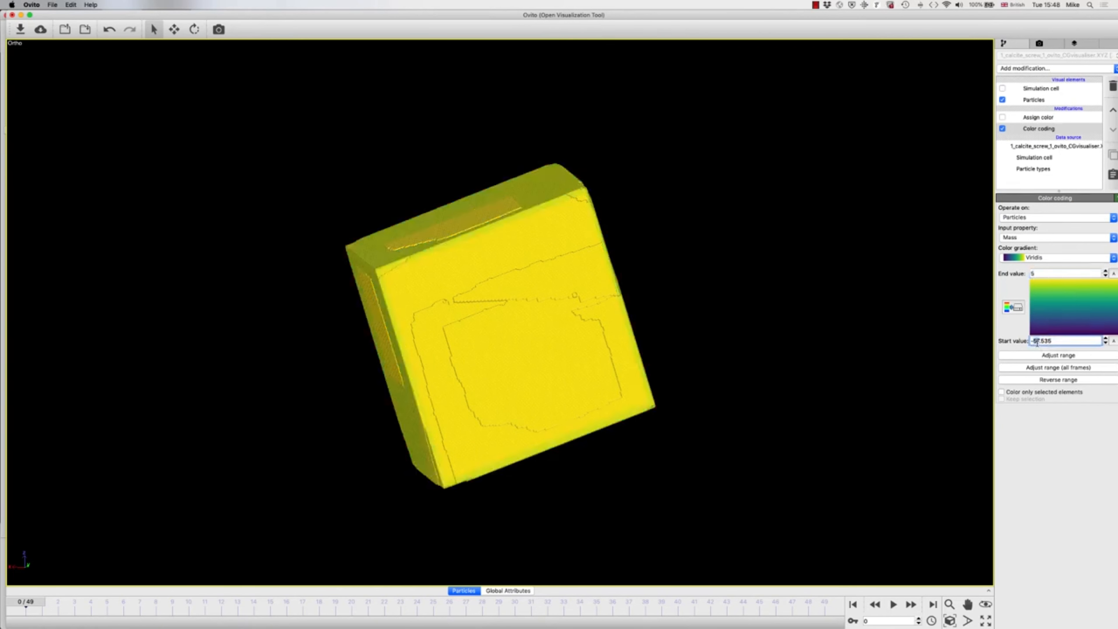
pyautogui.write('0')
pyautogui.press('Return')
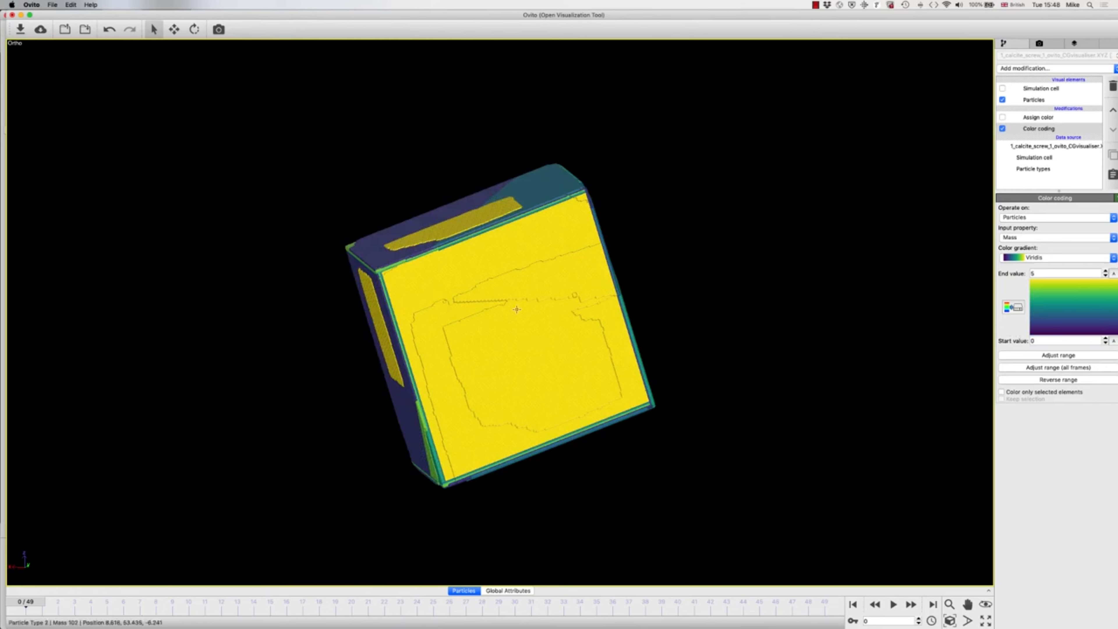
# Step: Play the growth animation and examine the layer colouring and spiral steps on the crystal's faces from several angles
pyautogui.moveTo(483, 281)
pyautogui.mouseDown()
pyautogui.moveTo(524, 270)
pyautogui.moveTo(495, 280)
pyautogui.mouseUp()
pyautogui.moveTo(424, 310)
pyautogui.mouseDown()
pyautogui.moveTo(417, 254)
pyautogui.moveTo(462, 277)
pyautogui.moveTo(466, 295)
pyautogui.moveTo(421, 331)
pyautogui.mouseUp()
pyautogui.press('Escape')
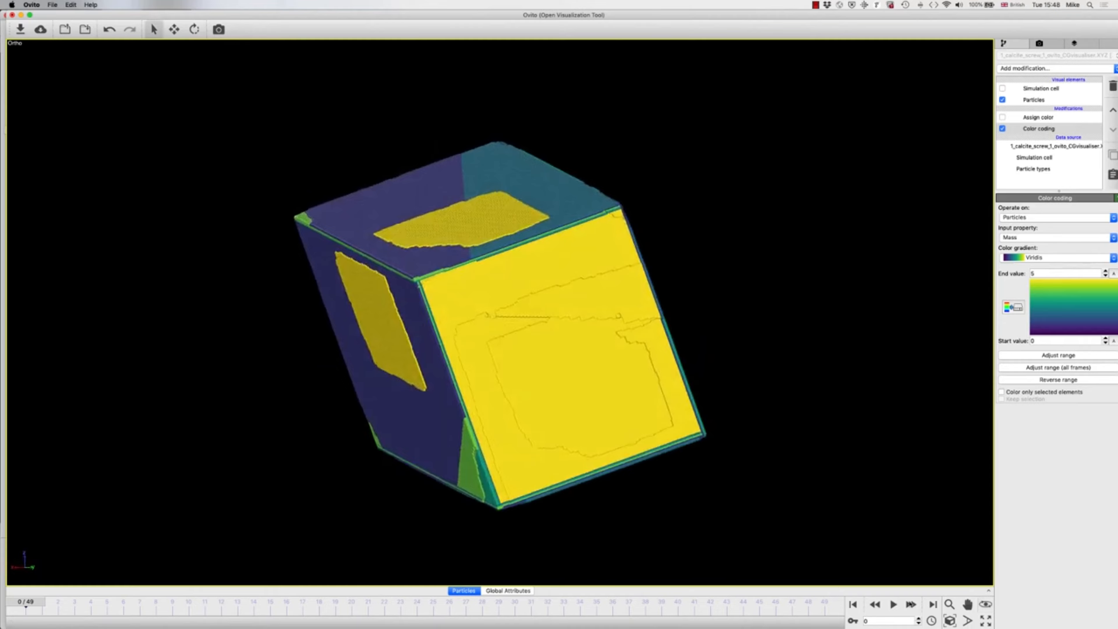
pyautogui.click(893, 604)
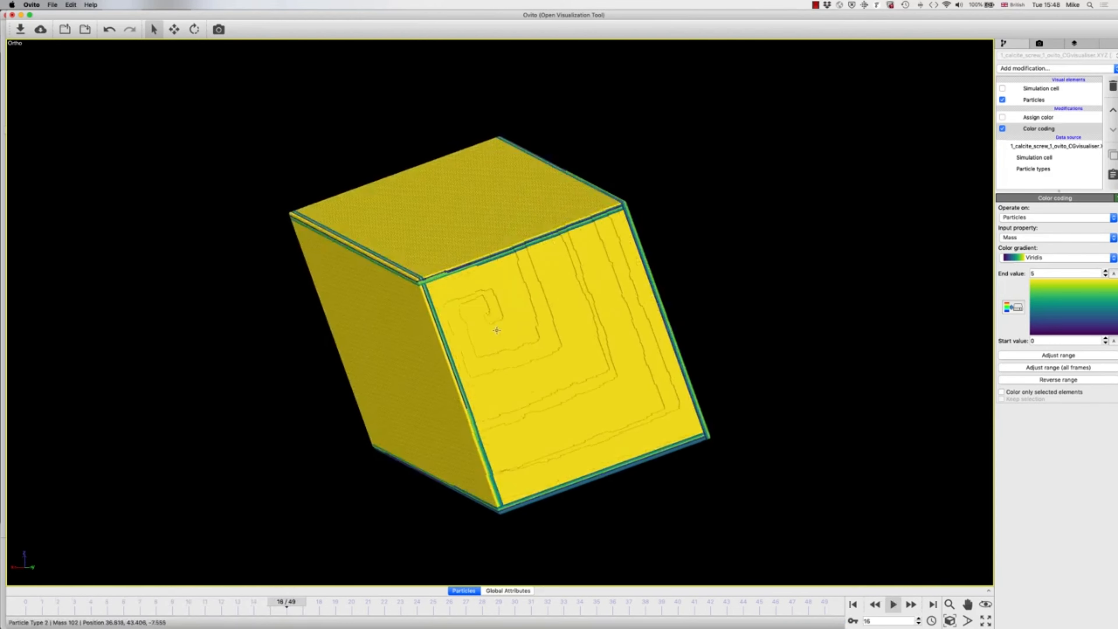
pyautogui.moveTo(517, 327); pyautogui.dragTo(492, 318)
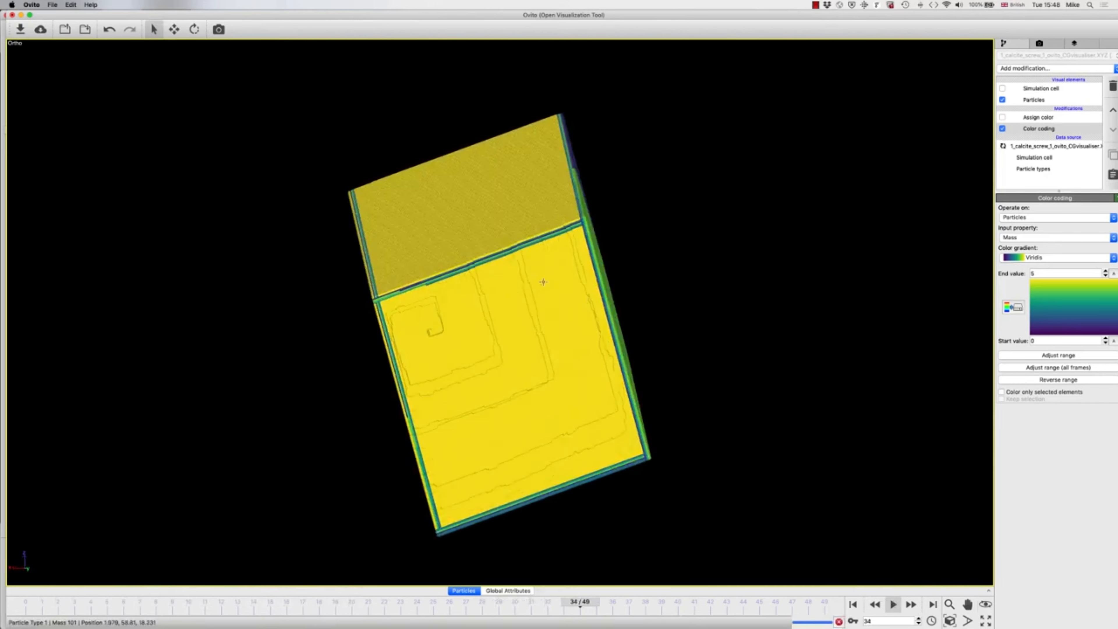
pyautogui.moveTo(544, 279); pyautogui.dragTo(445, 295)
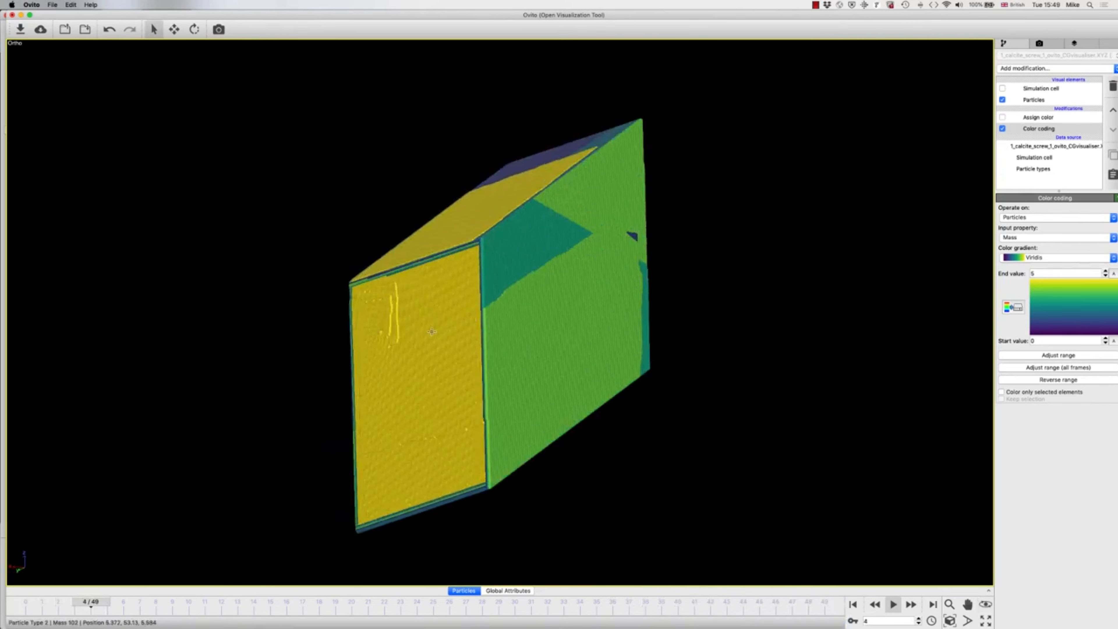
pyautogui.moveTo(411, 327); pyautogui.dragTo(561, 286)
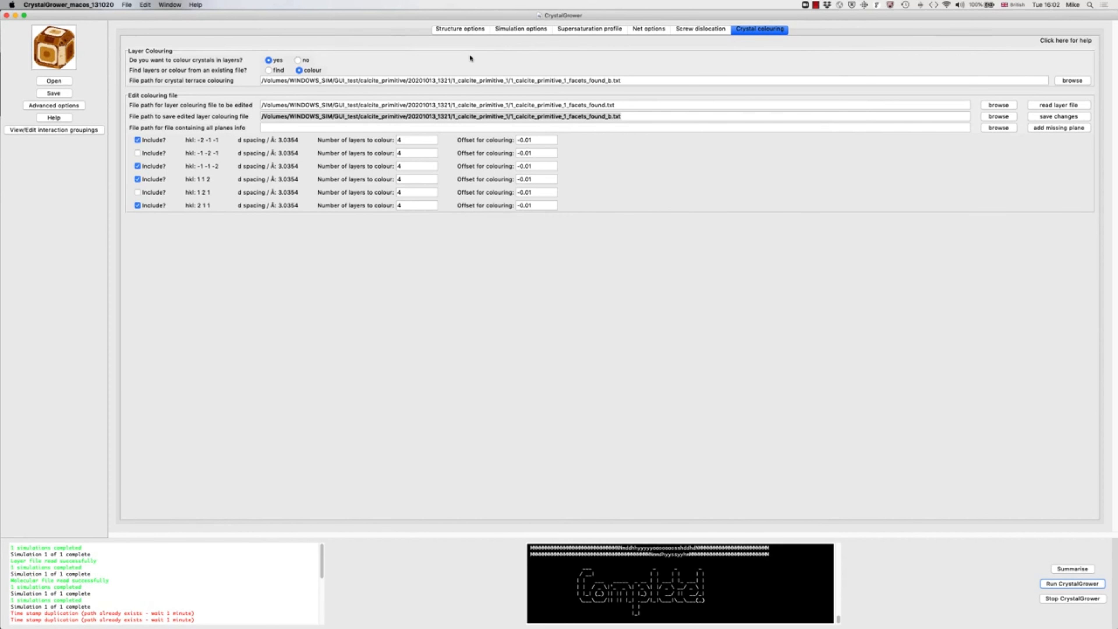
# Step: Set the simulation to 4000000 iterations, with movie frames output from iteration 1000000 up to a final frame equal to the number of iterations
pyautogui.click(465, 32)
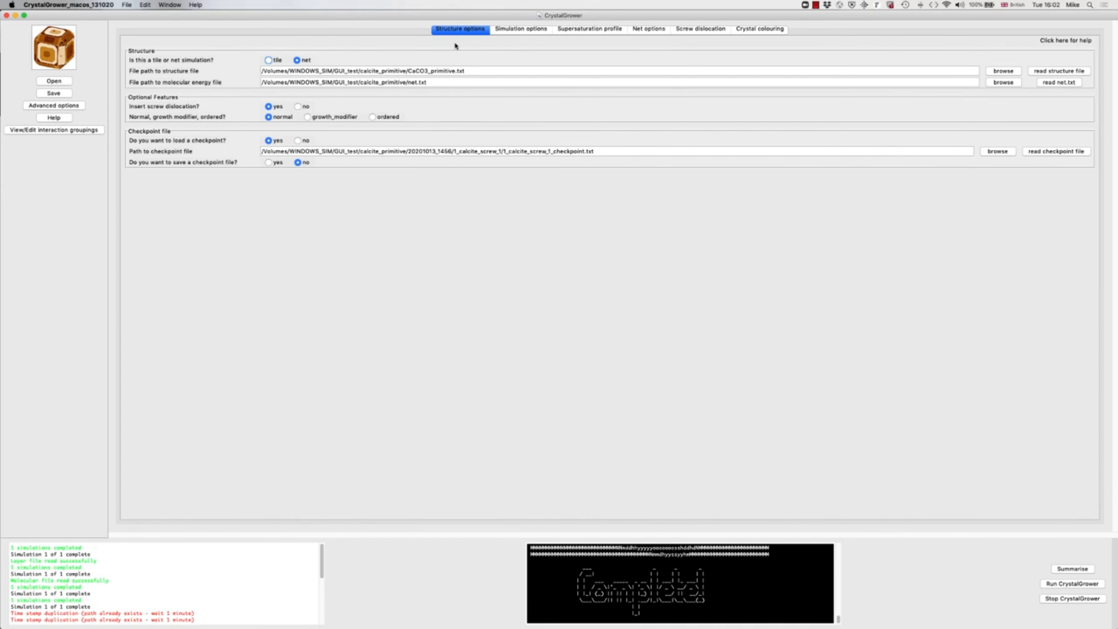
pyautogui.click(512, 31)
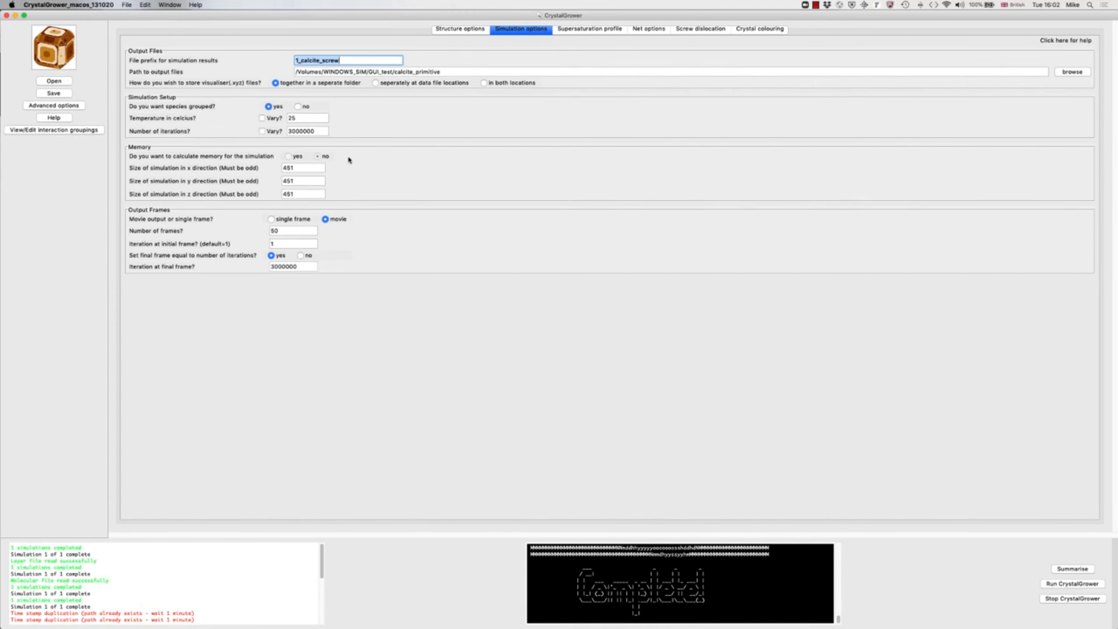
pyautogui.click(291, 130)
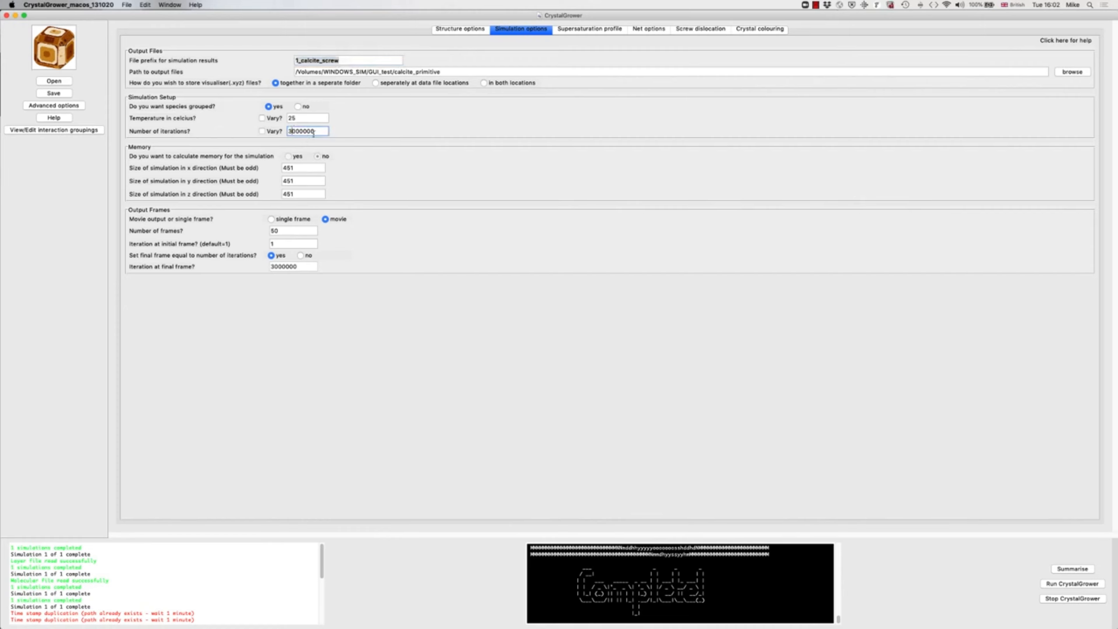
pyautogui.press('BackSpace')
pyautogui.click(300, 255)
pyautogui.click(270, 255)
pyautogui.click(276, 243)
pyautogui.write('000000')
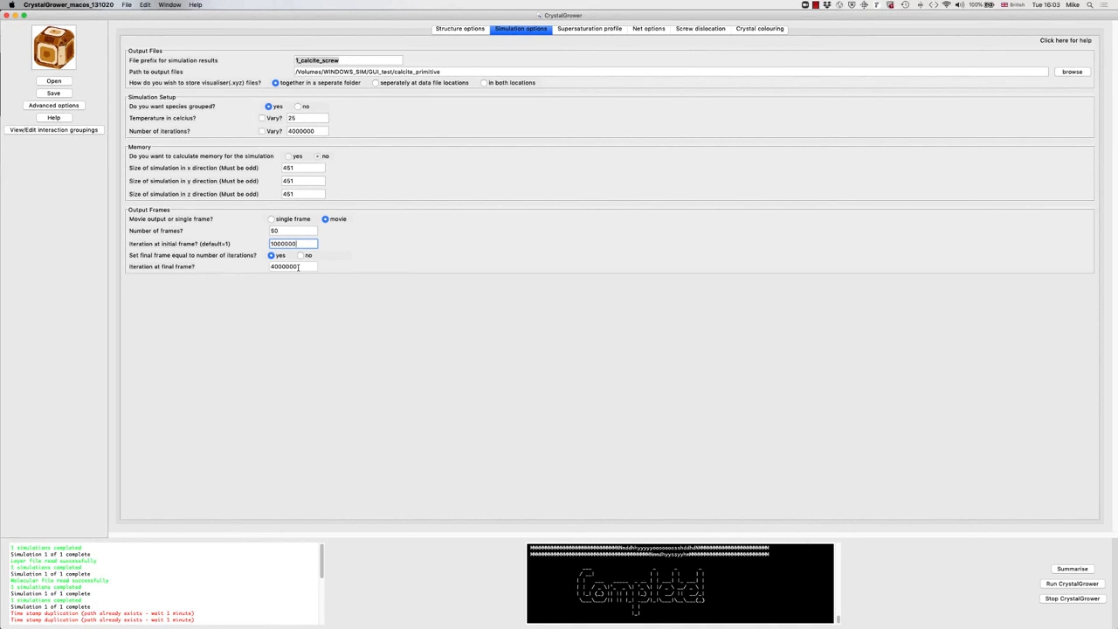
# Step: Set the mode 2 supersaturation Δμ to 0 kcal/mol and enable excess supersaturation of components
pyautogui.click(576, 30)
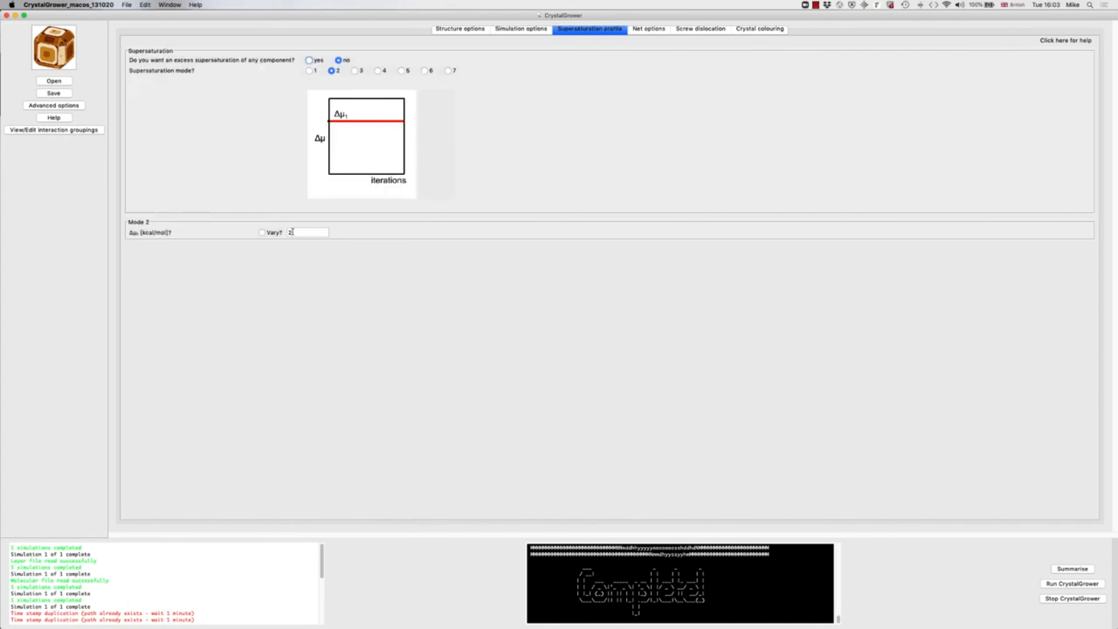
pyautogui.moveTo(292, 232); pyautogui.dragTo(289, 232)
pyautogui.click(308, 60)
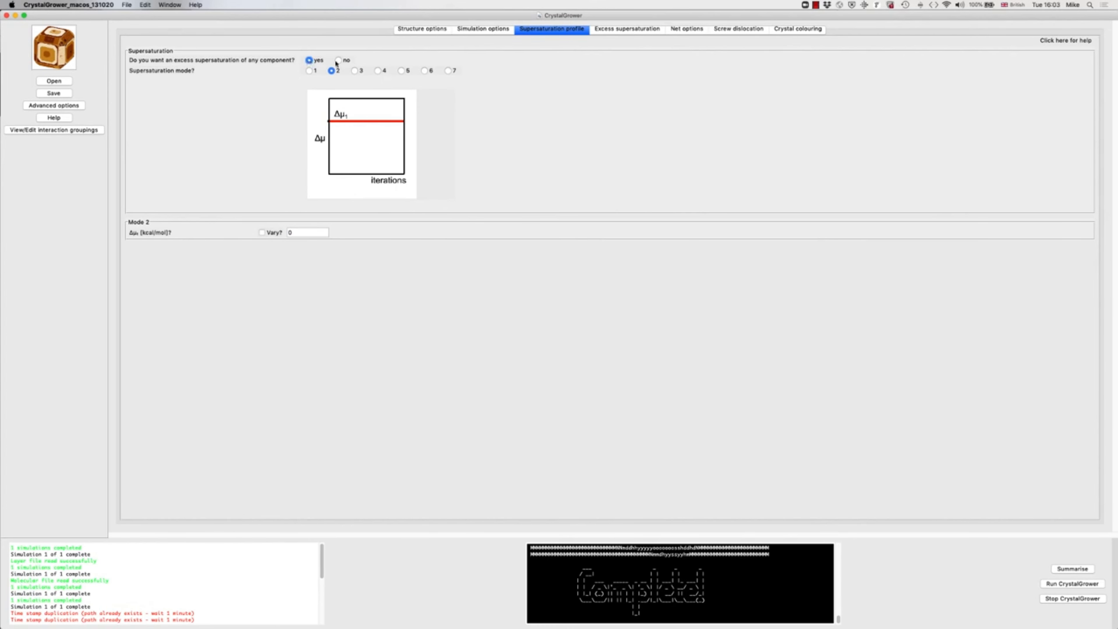
# Step: Open the number of periods for excess supersaturation for editing
pyautogui.click(617, 30)
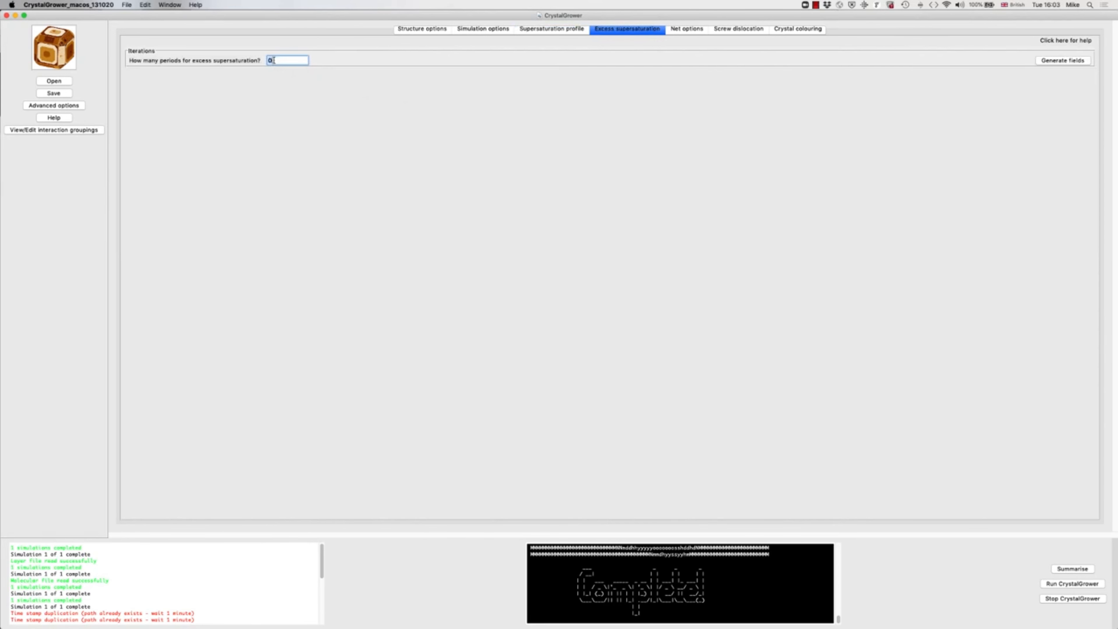
pyautogui.moveTo(273, 61); pyautogui.dragTo(266, 61)
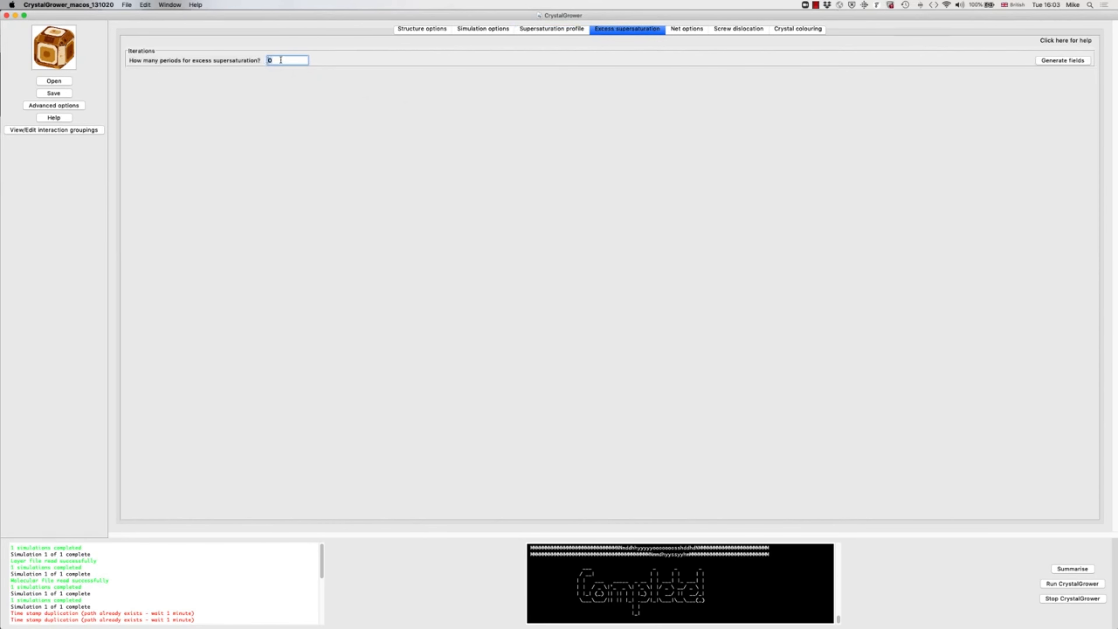